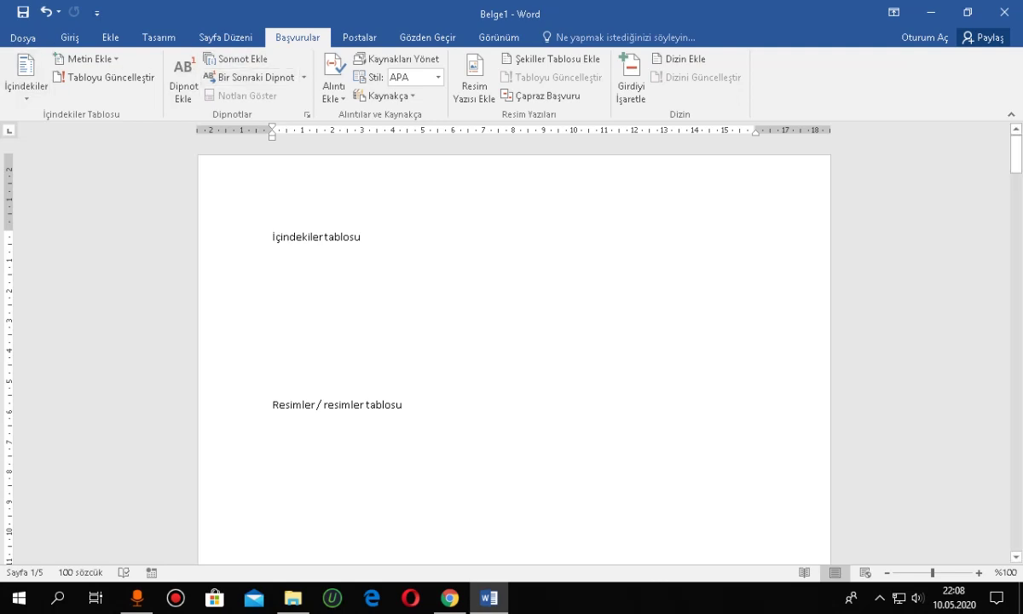
Step: Replace the repeated 'resimler' with 'şekiller' so the heading reads 'Resimler / şekiller tablosu'
scroll(514, 350, "down", 2)
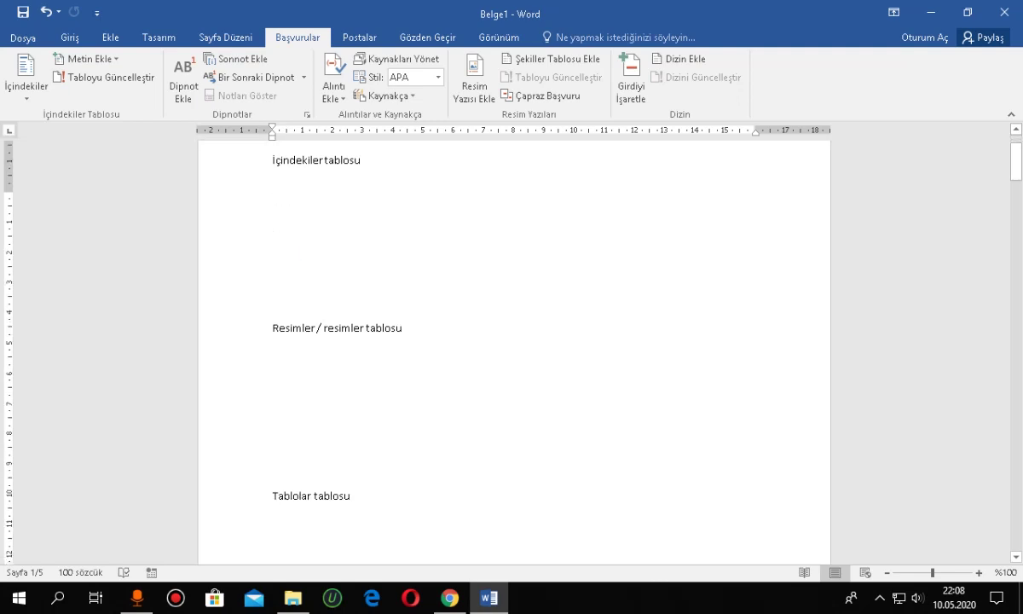
left_click(321, 327)
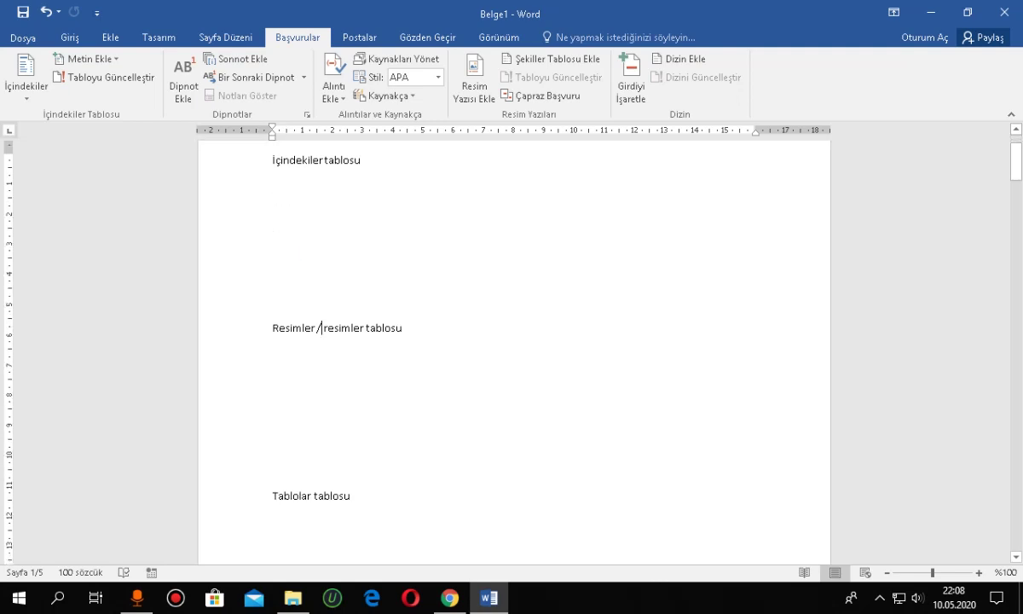
left_click(365, 327)
key("BackSpace")
key("BackSpace")
key("BackSpace")
key("BackSpace")
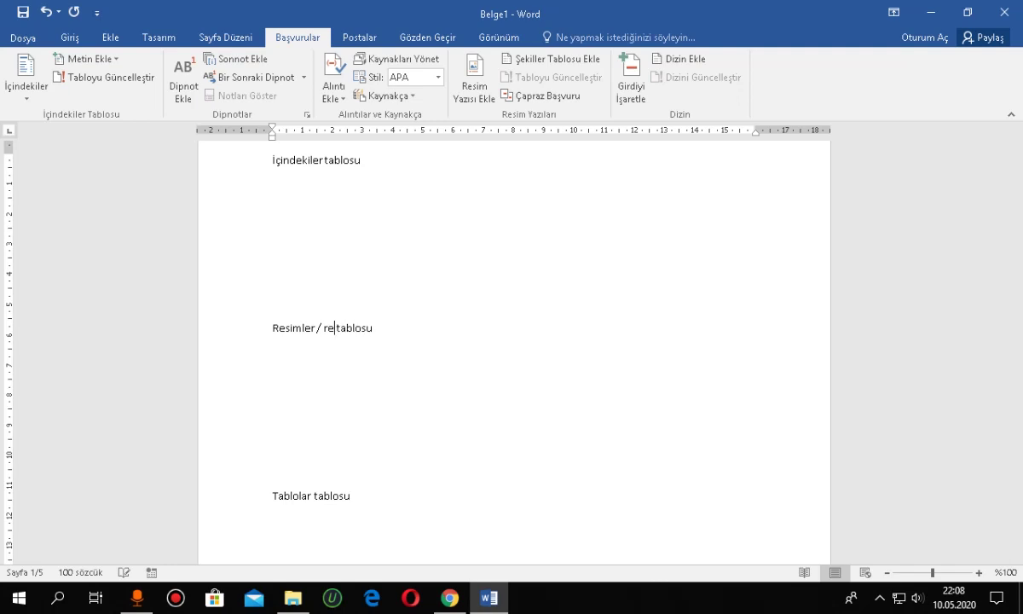
key("BackSpace")
key("BackSpace")
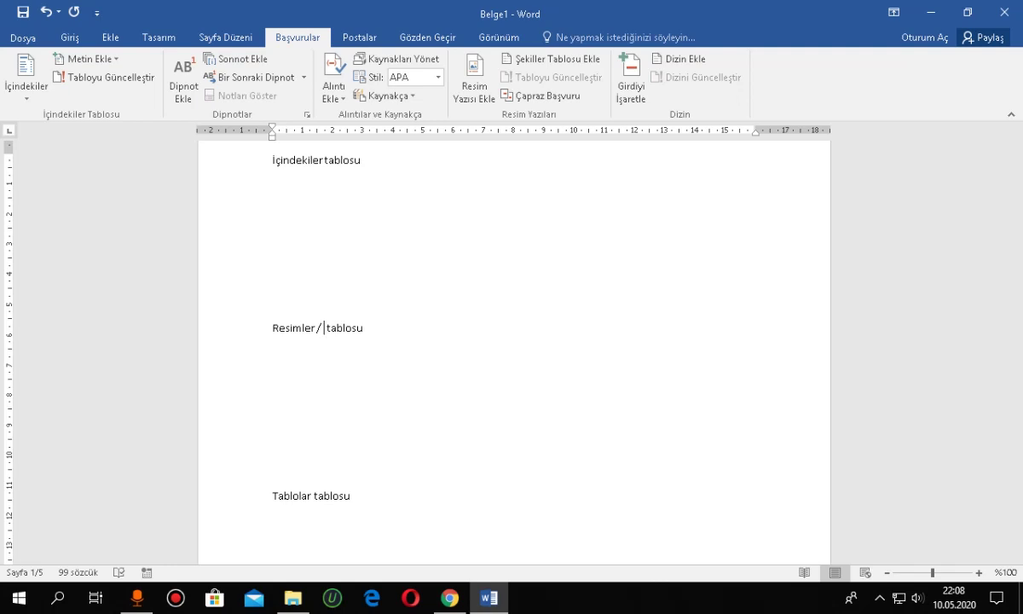
type("şe")
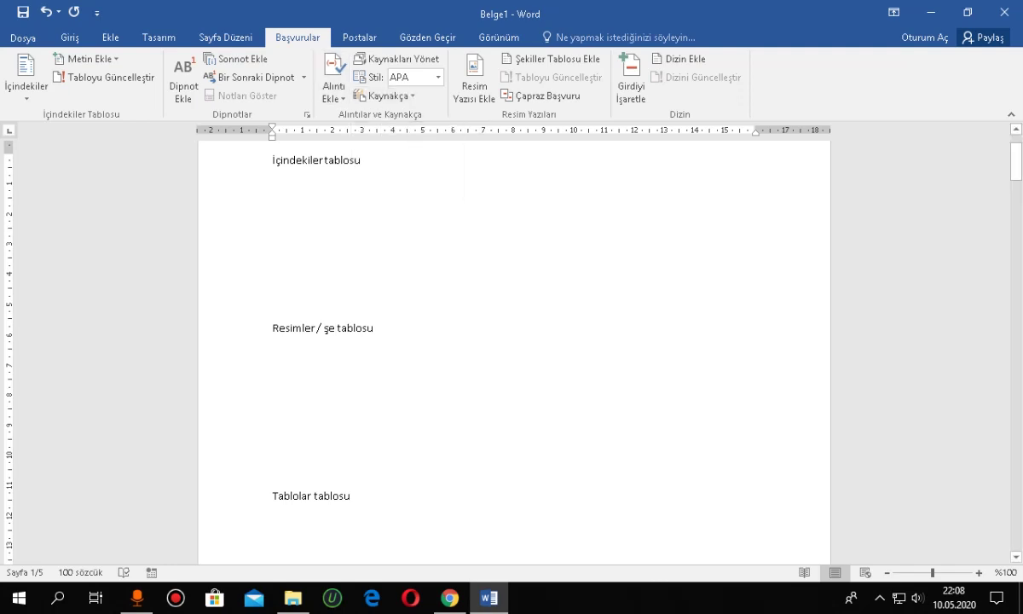
type("kil")
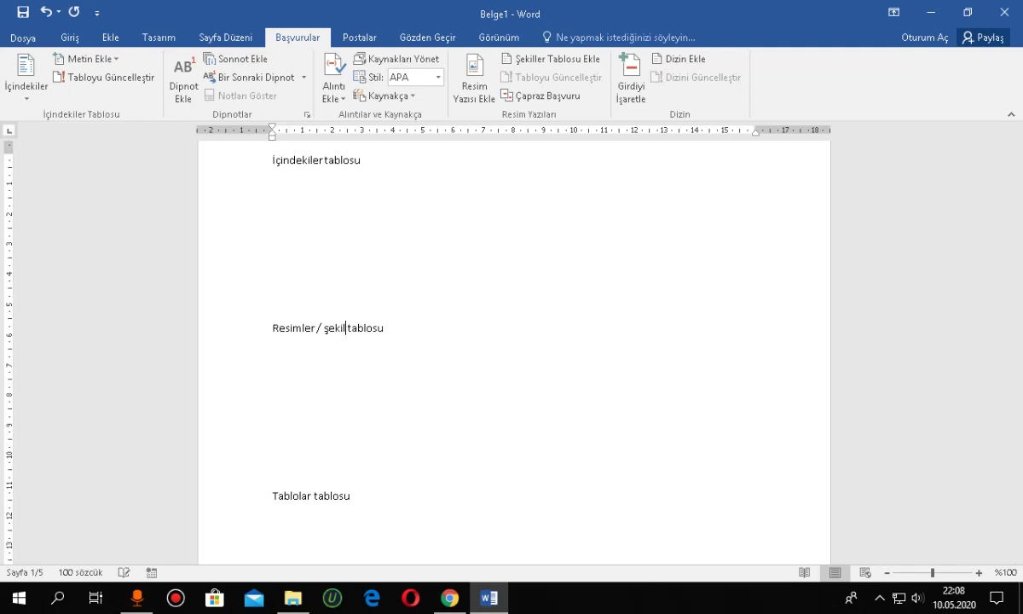
type("ler")
Step: Delete the blank lines between the page-2 Word ribbon screenshot and the red MİCROSOFT WORD TANIM heading
scroll(512, 349, "down", 1)
scroll(512, 349, "down", 4)
scroll(512, 349, "down", 5)
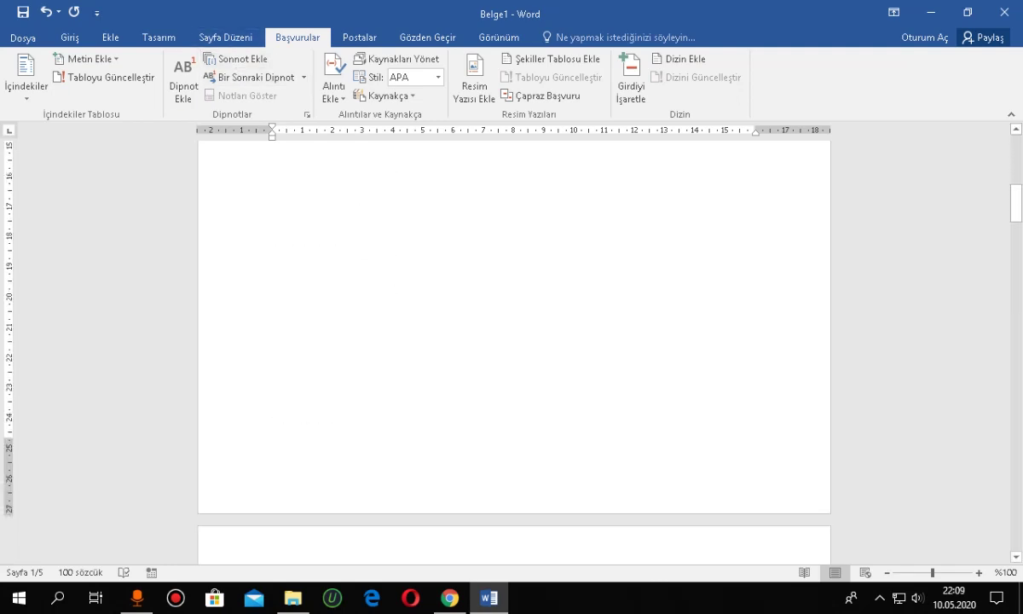
scroll(511, 350, "down", 5)
scroll(511, 349, "down", 5)
scroll(511, 349, "down", 2)
scroll(512, 350, "down", 4)
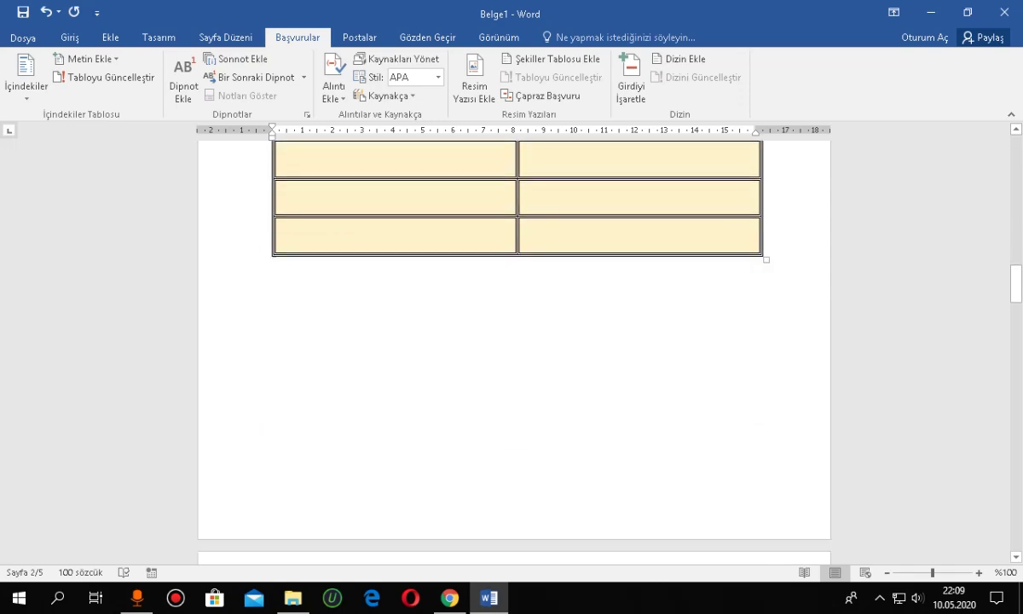
scroll(511, 350, "down", 5)
scroll(511, 350, "down", 5)
scroll(512, 350, "down", 5)
scroll(511, 349, "down", 5)
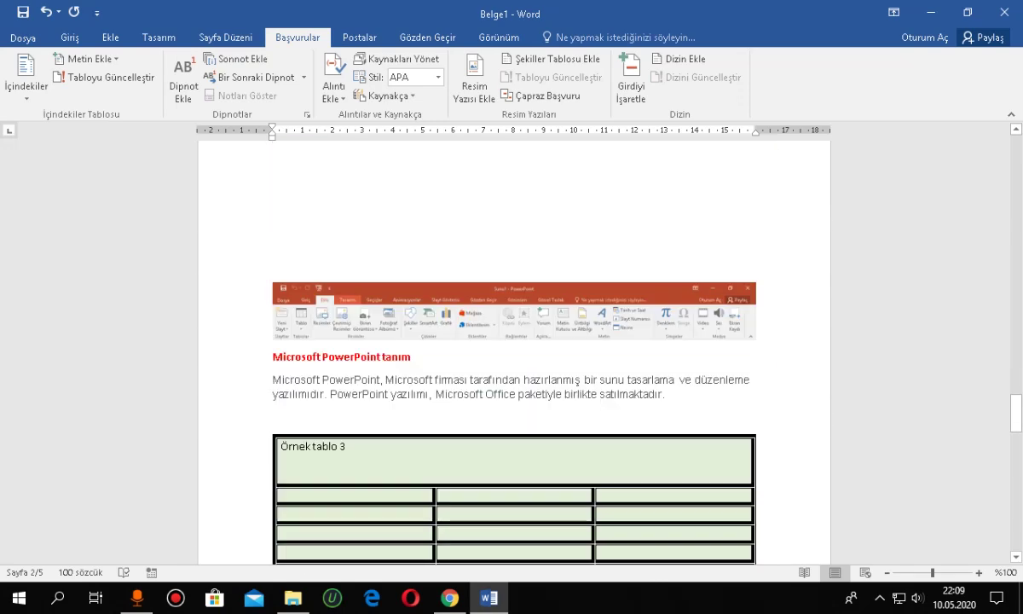
scroll(512, 349, "down", 4)
scroll(512, 350, "down", 5)
scroll(512, 350, "down", 5)
scroll(512, 350, "down", 2)
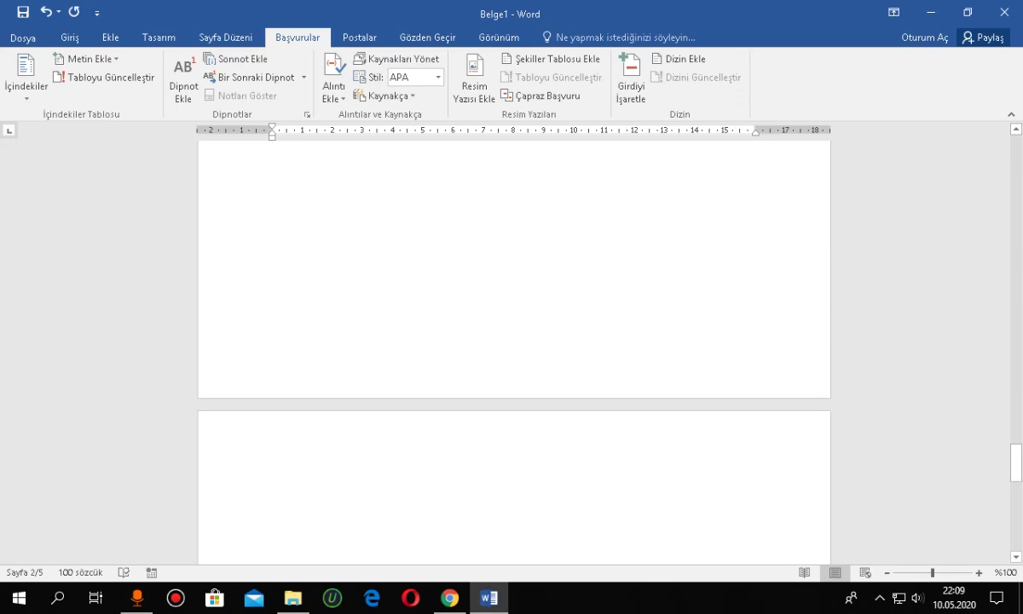
scroll(511, 349, "down", 5)
scroll(512, 350, "down", 5)
scroll(511, 349, "down", 5)
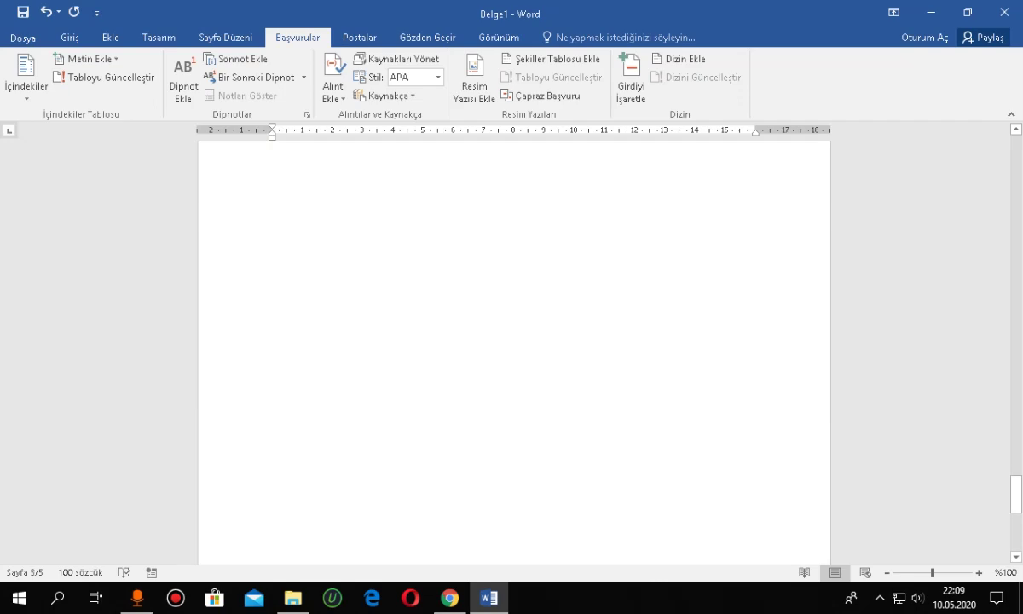
scroll(512, 350, "up", 3)
scroll(512, 350, "up", 5)
scroll(512, 350, "up", 5)
scroll(512, 350, "up", 5)
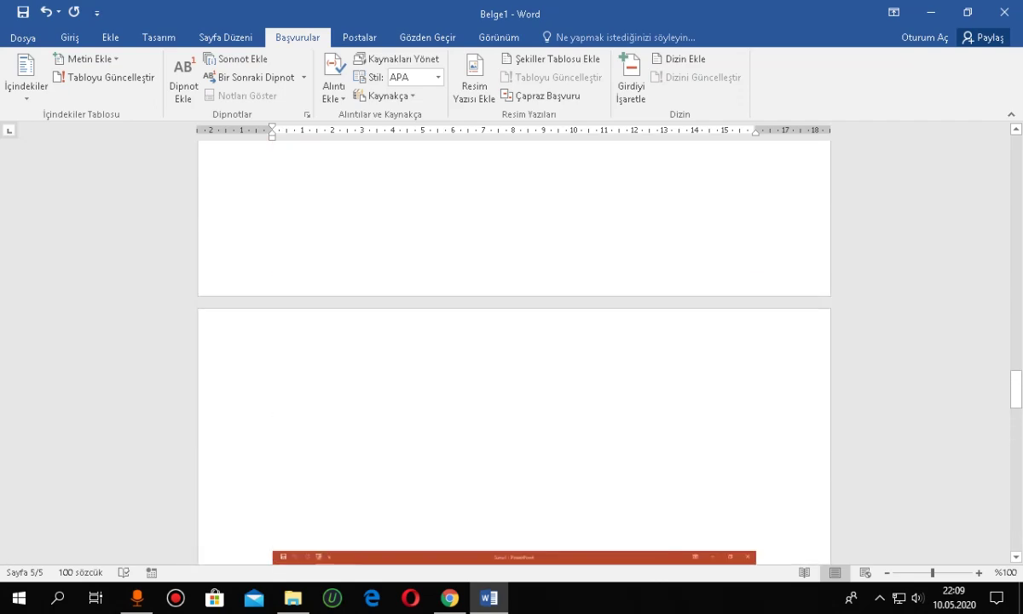
scroll(512, 350, "up", 5)
scroll(512, 350, "up", 5)
scroll(511, 350, "up", 5)
scroll(511, 349, "up", 5)
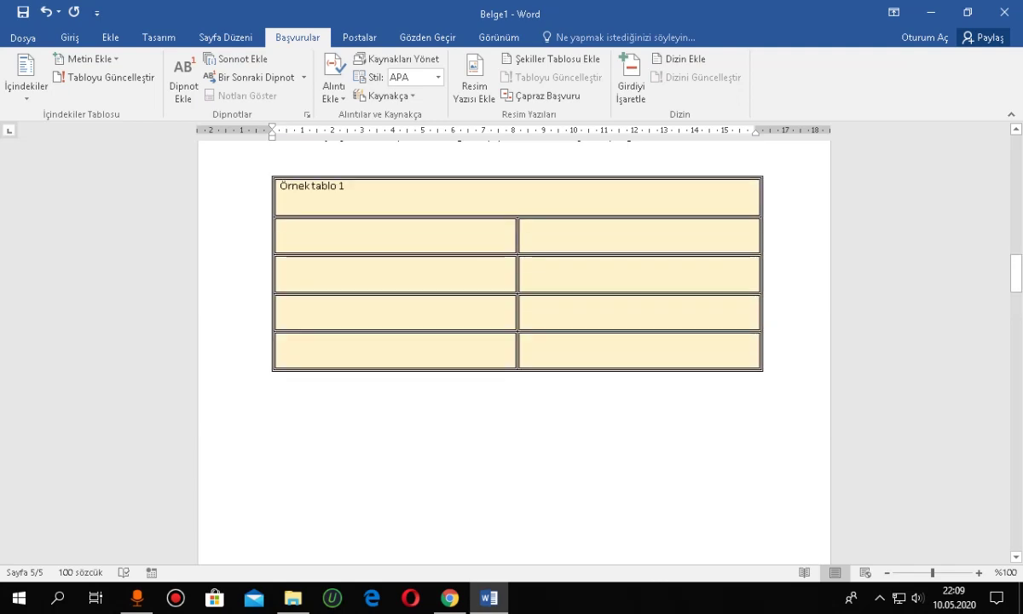
scroll(710, 258, "up", 3)
scroll(711, 259, "up", 3)
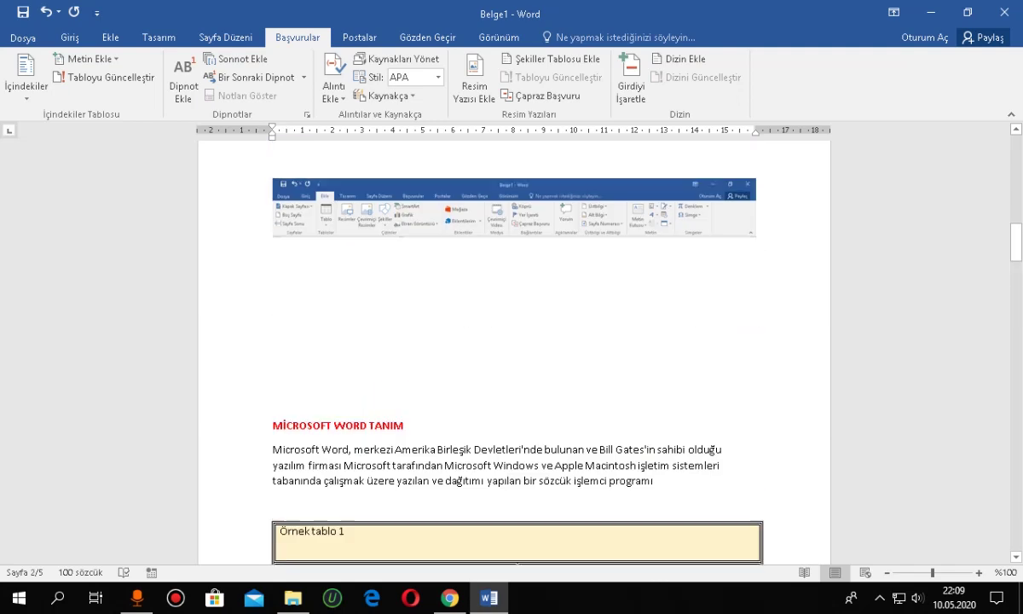
scroll(711, 259, "up", 3)
left_click(273, 483)
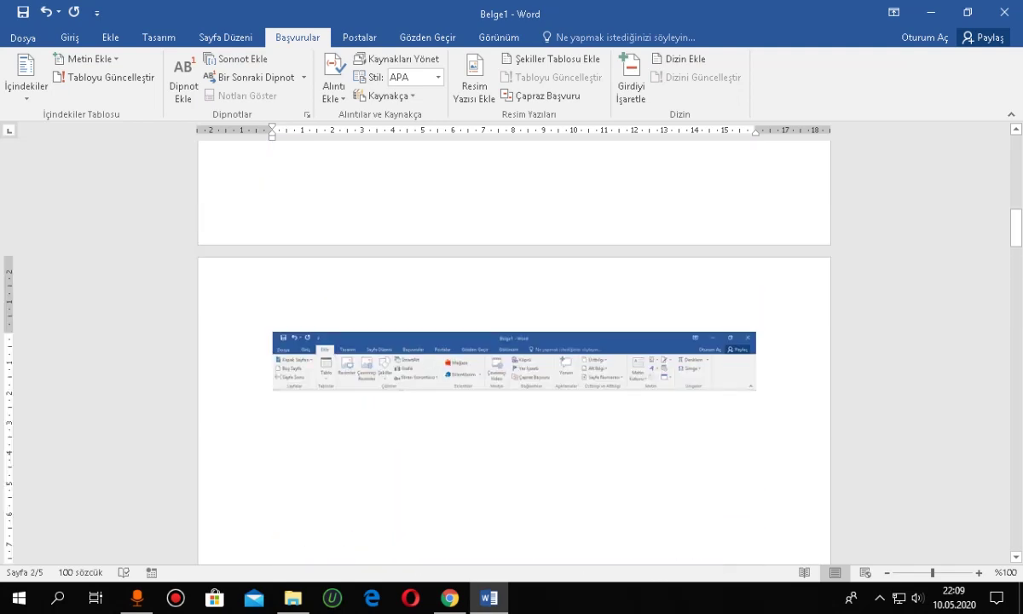
key("Delete")
key("Delete")
key("Delete")
key("Delete")
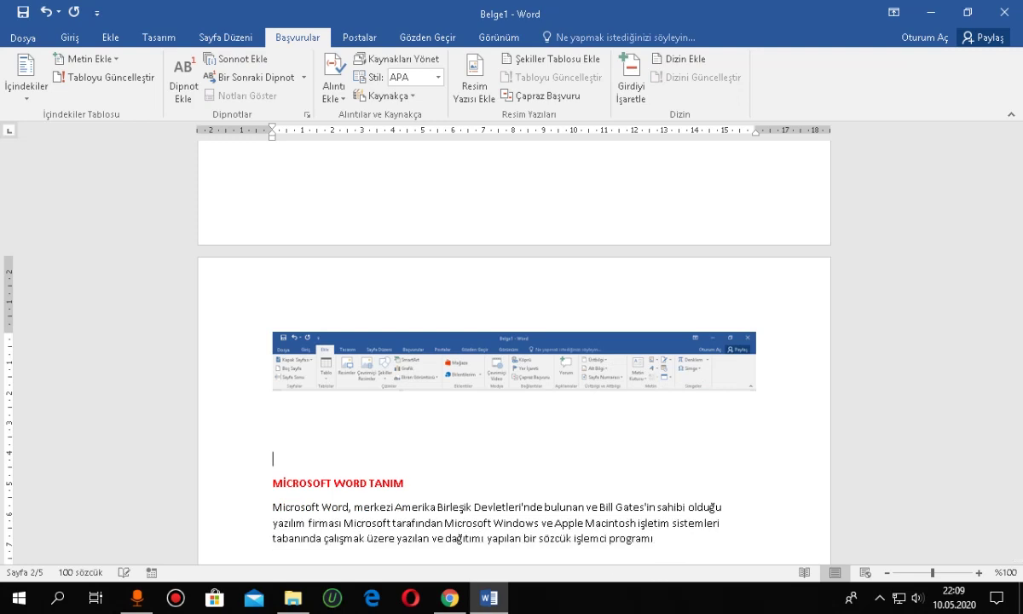
key("BackSpace")
key("BackSpace")
Step: Check the page-2 layout around the screenshot and Örnek tablo 1
left_click(514, 361)
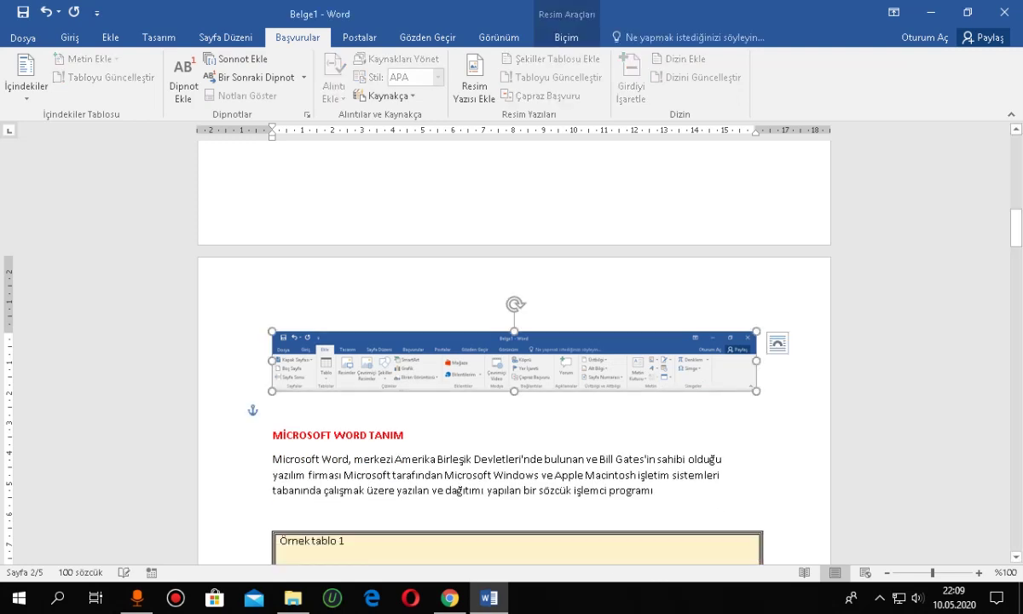
left_click(344, 541)
scroll(345, 541, "down", 3)
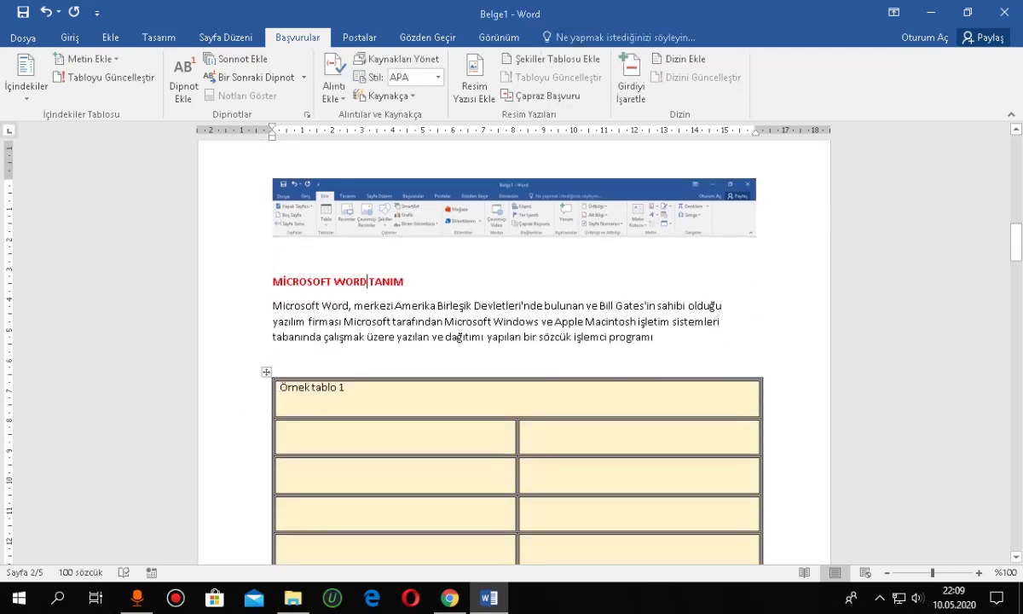
scroll(514, 383, "down", 1)
scroll(514, 384, "down", 3)
scroll(514, 384, "down", 3)
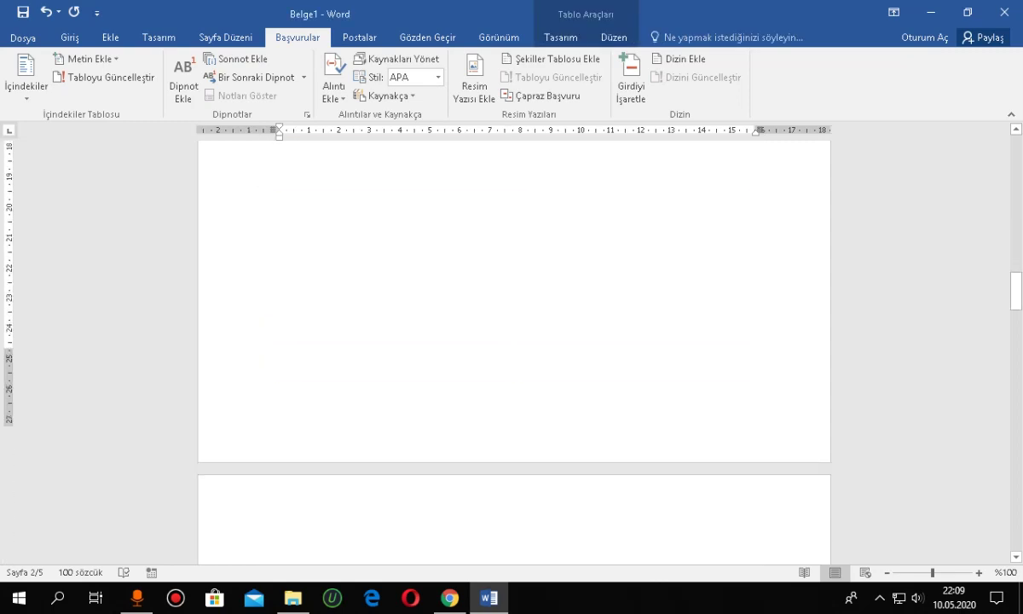
scroll(515, 384, "down", 3)
scroll(514, 341, "up", 3)
scroll(515, 341, "up", 3)
scroll(514, 341, "up", 3)
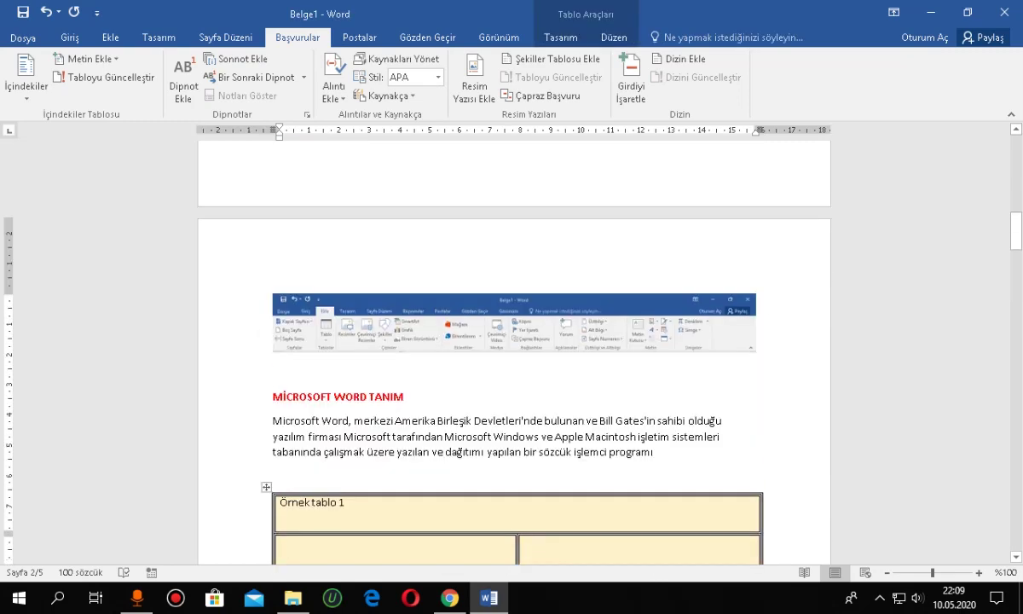
scroll(515, 341, "up", 3)
Step: Set the page number format to start numbering at 1
left_click(110, 37)
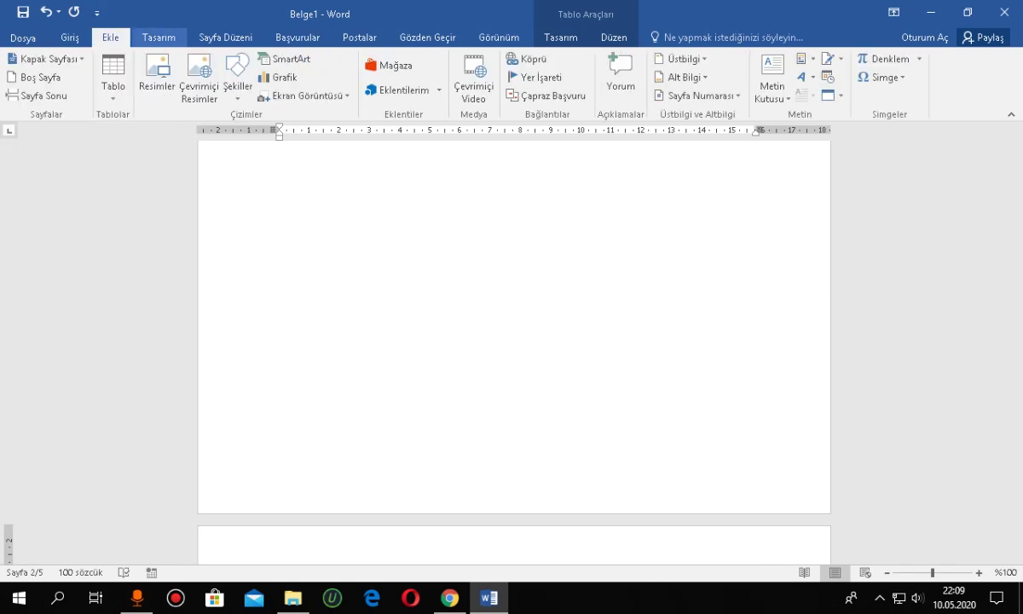
left_click(698, 95)
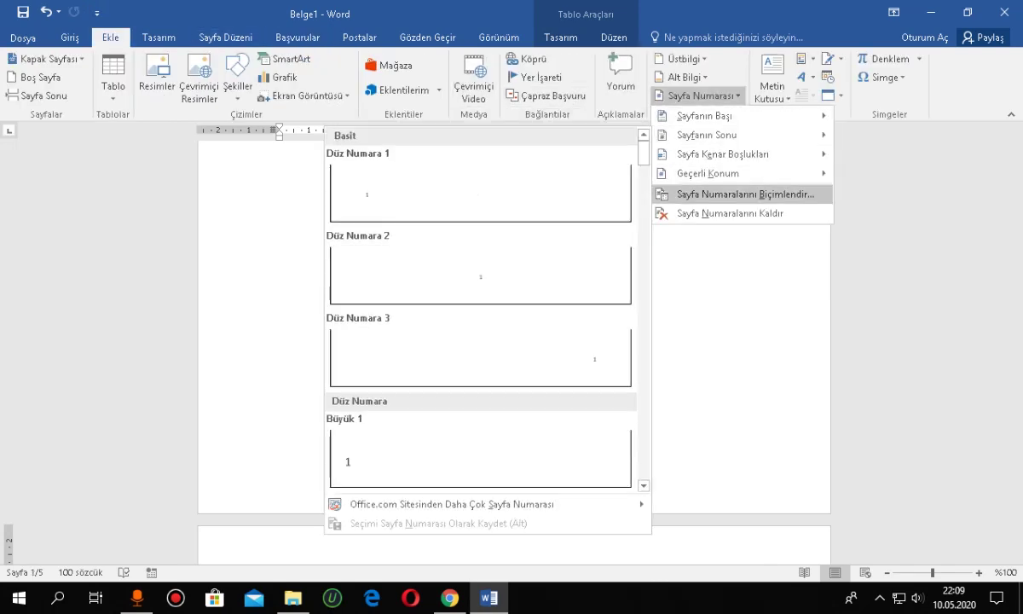
left_click(734, 194)
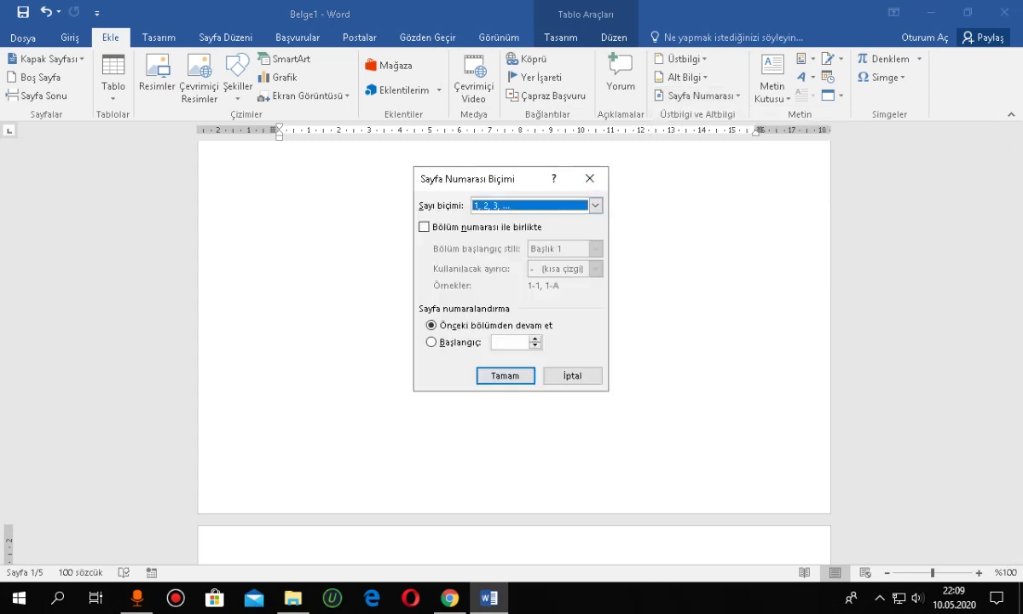
key("alt+b")
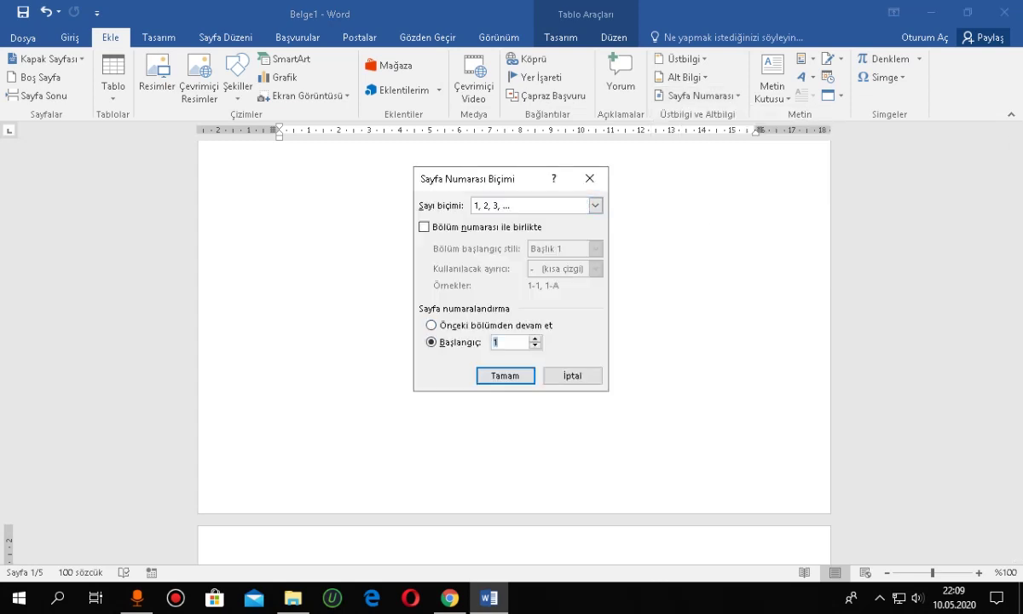
key("Return")
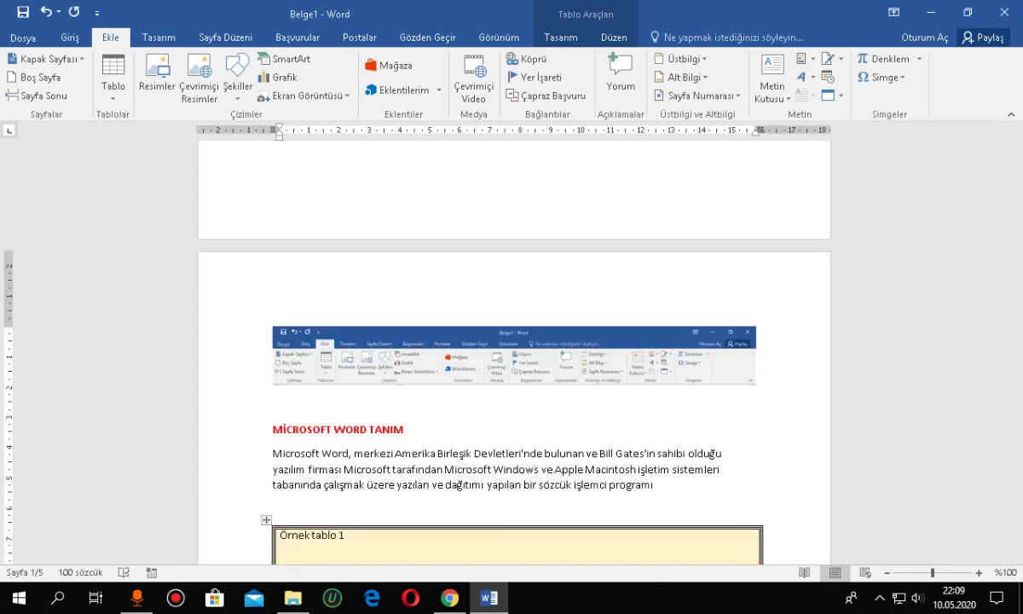
Step: Insert a centred Plain Number 2 page number at the page bottom and close the footer
left_click(701, 96)
mouse_move(707, 135)
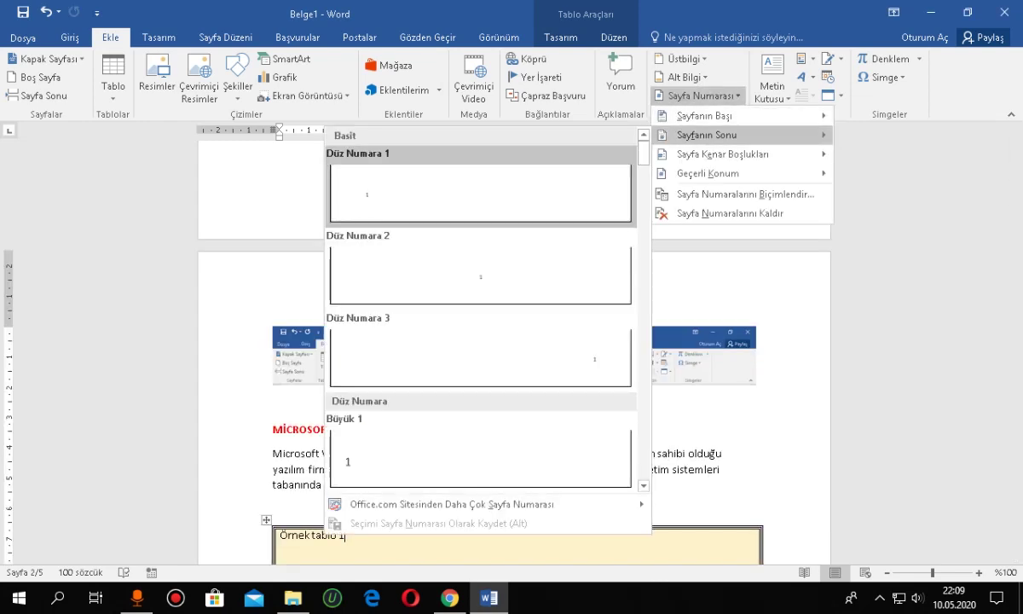
left_click(480, 273)
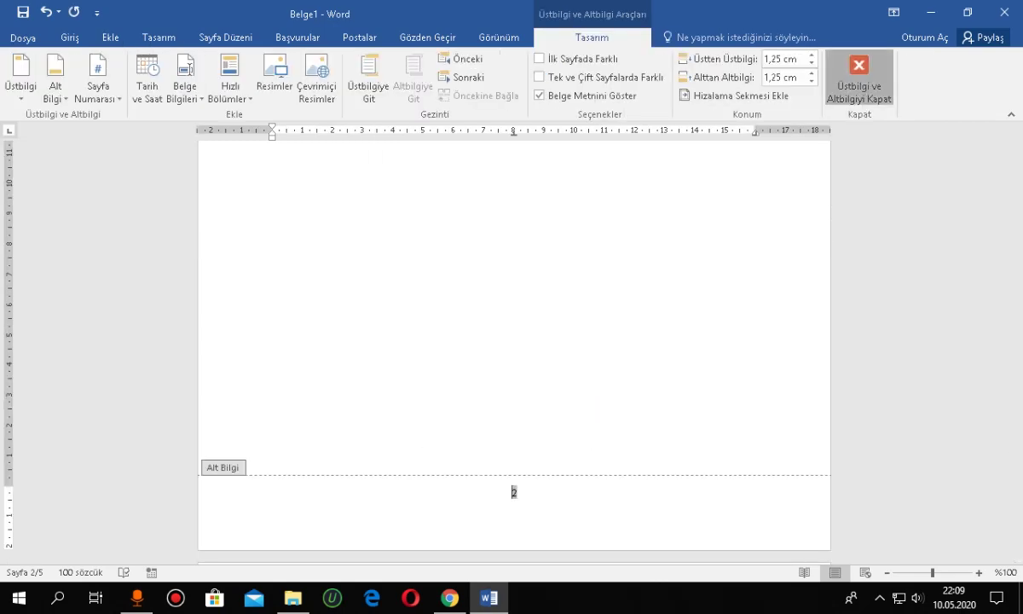
left_click(858, 81)
scroll(512, 342, "up", 6)
scroll(512, 341, "up", 4)
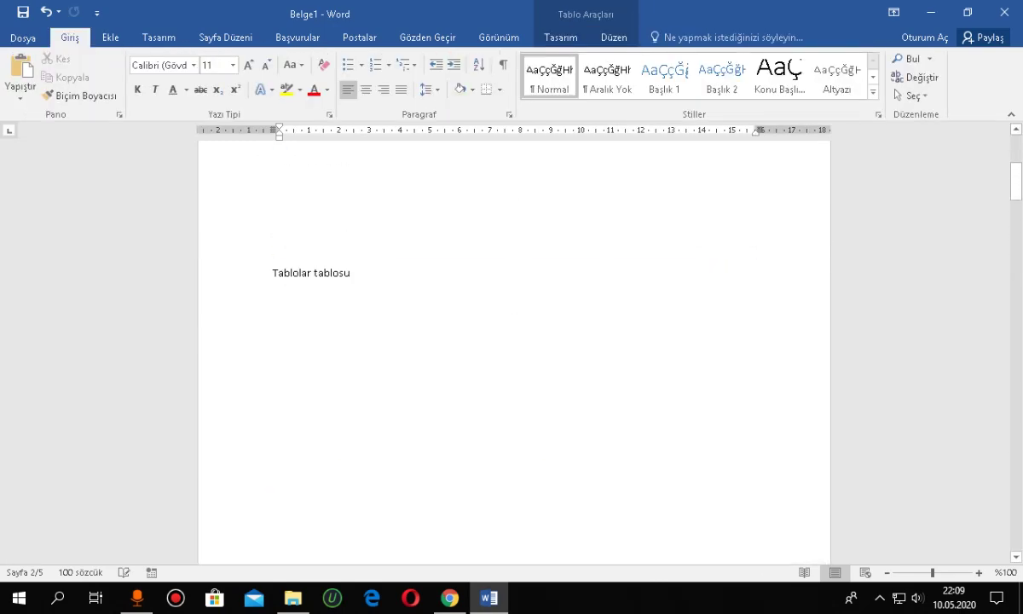
scroll(511, 342, "up", 4)
scroll(511, 341, "up", 2)
left_click(273, 260)
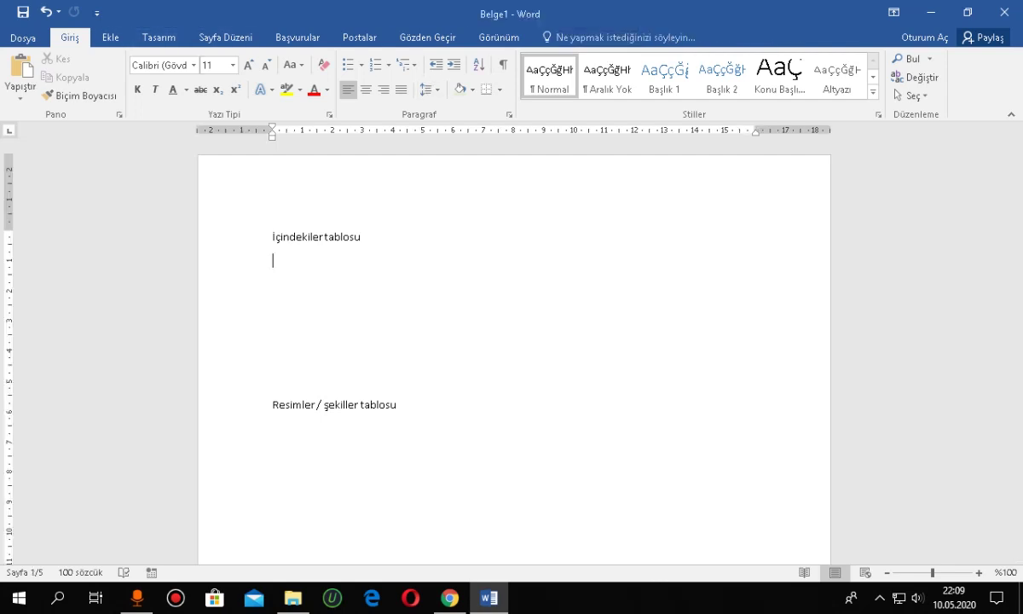
scroll(512, 358, "down", 3)
scroll(511, 358, "down", 3)
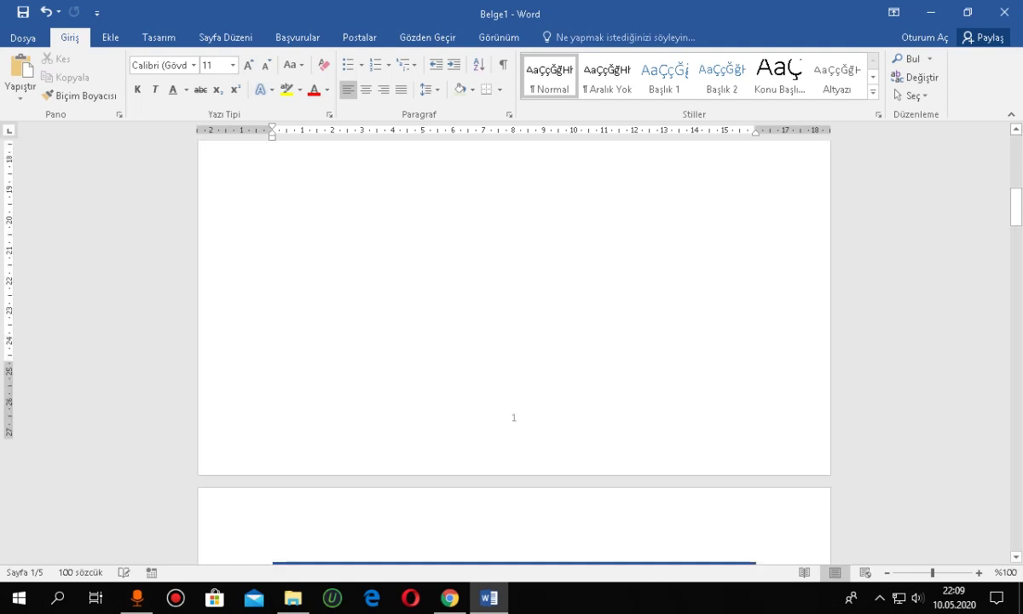
scroll(511, 359, "down", 3)
scroll(511, 358, "down", 1)
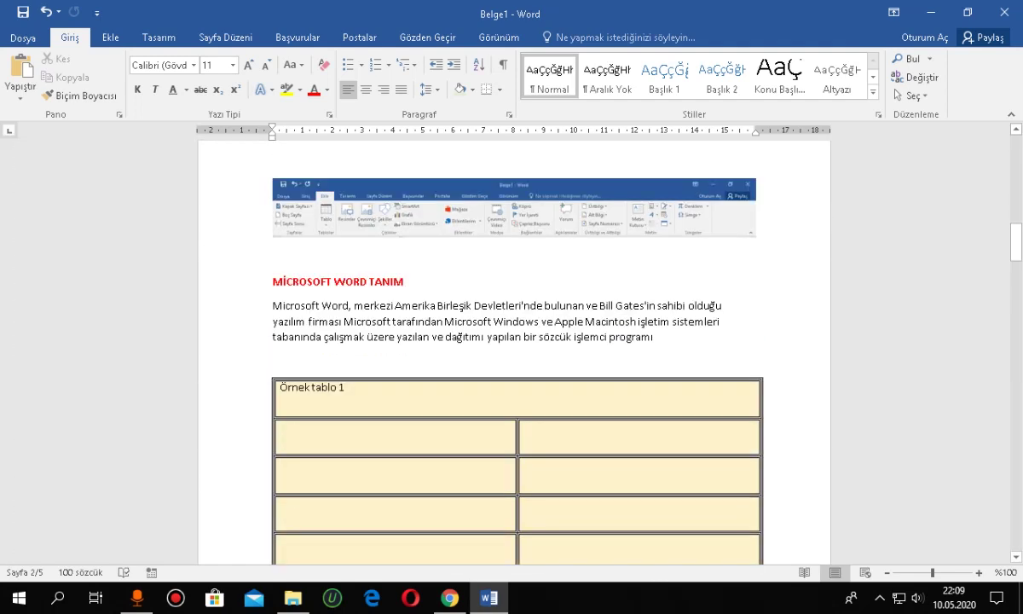
Step: Apply the Başlık 1 style to the MİCROSOFT WORD TANIM heading
left_click(390, 281)
left_click_drag(386, 282, 273, 282)
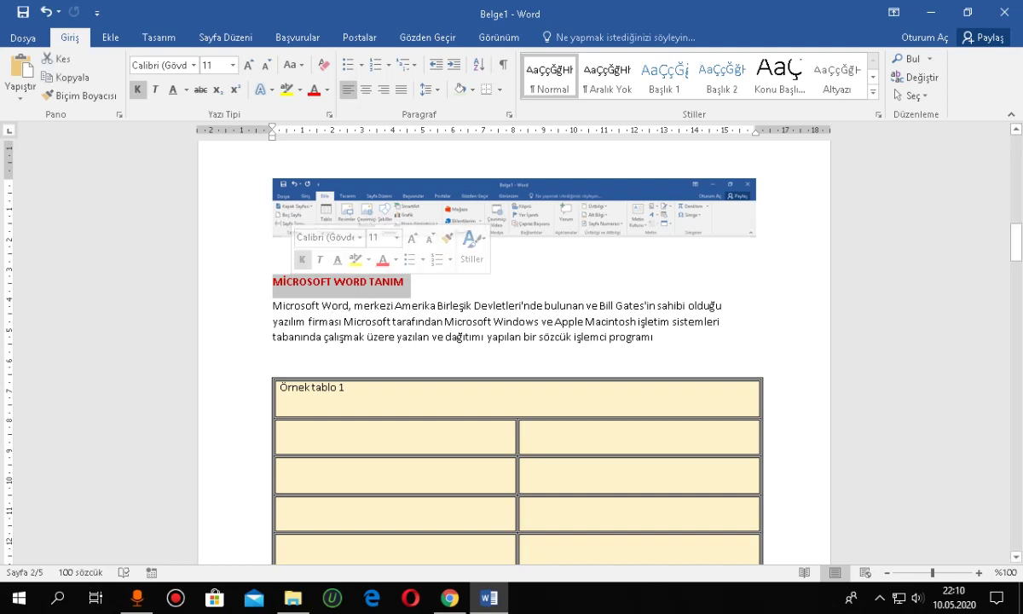
left_click(664, 77)
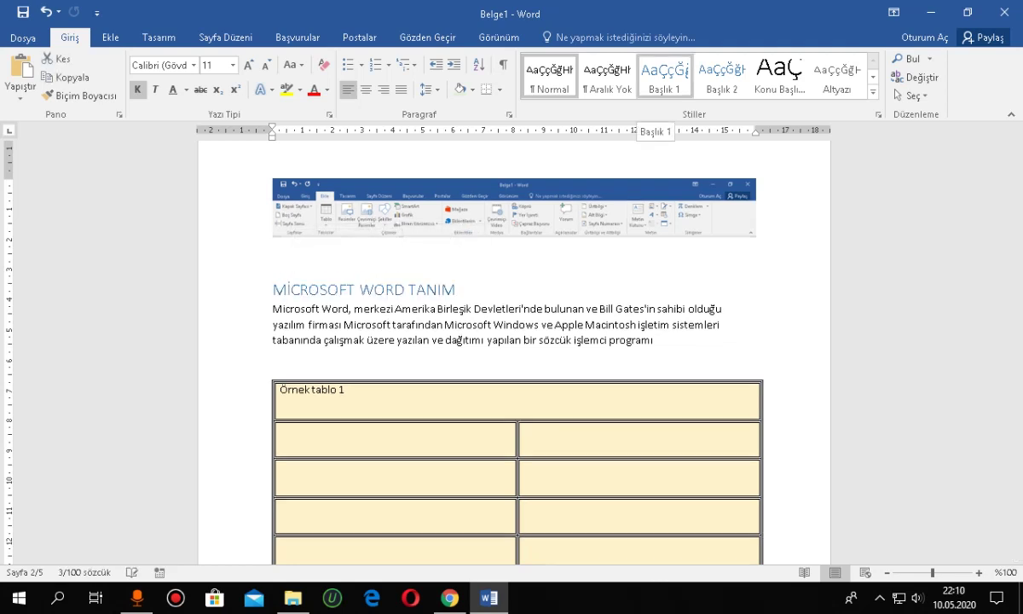
left_click(664, 77)
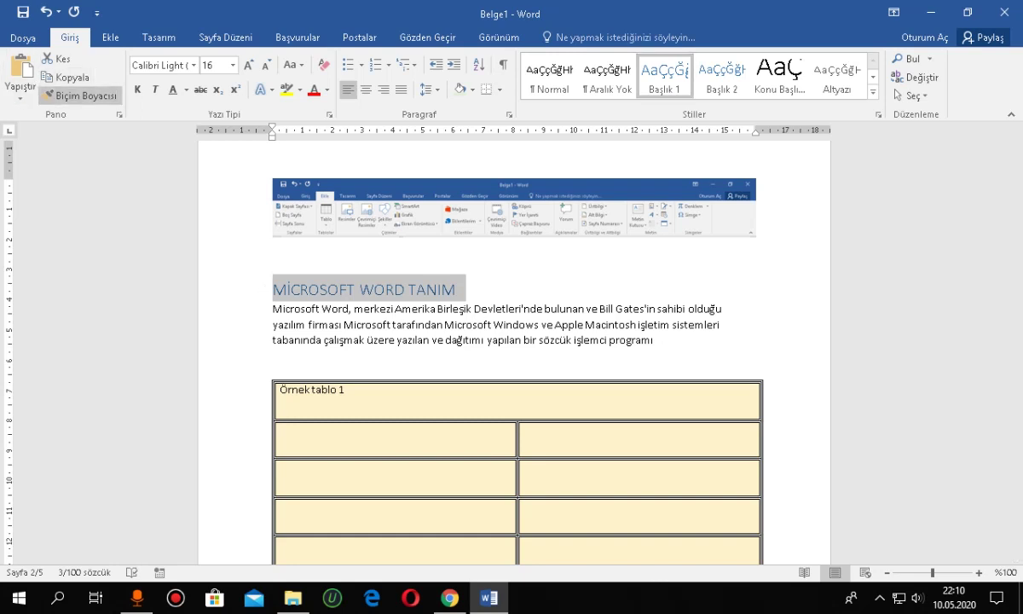
Step: Copy that heading format onto the Excel and PowerPoint definition headings with Format Painter
left_click(81, 96)
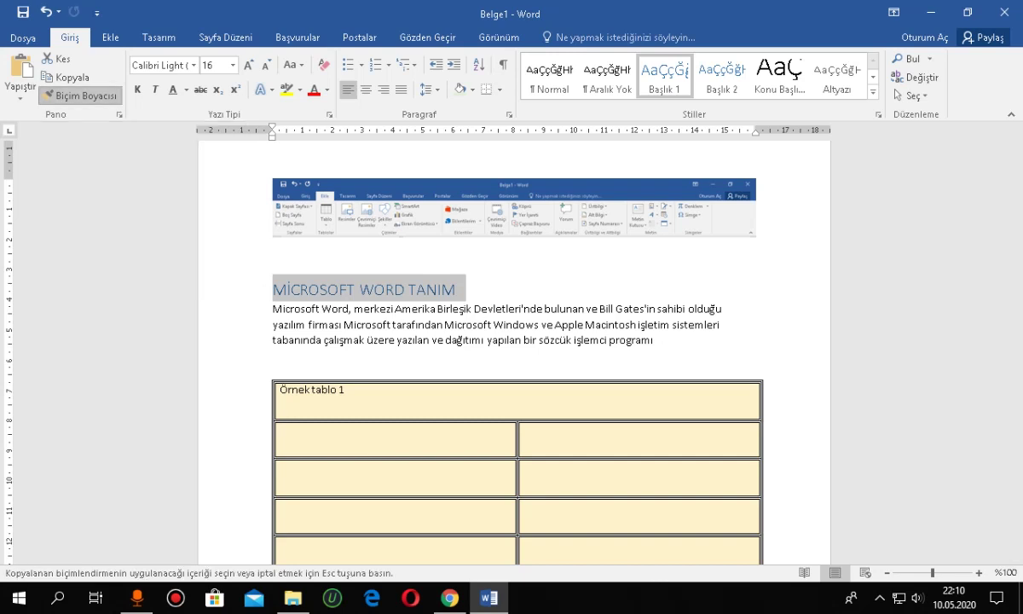
scroll(512, 341, "down", 4)
scroll(512, 341, "down", 4)
scroll(511, 341, "down", 6)
scroll(512, 341, "down", 6)
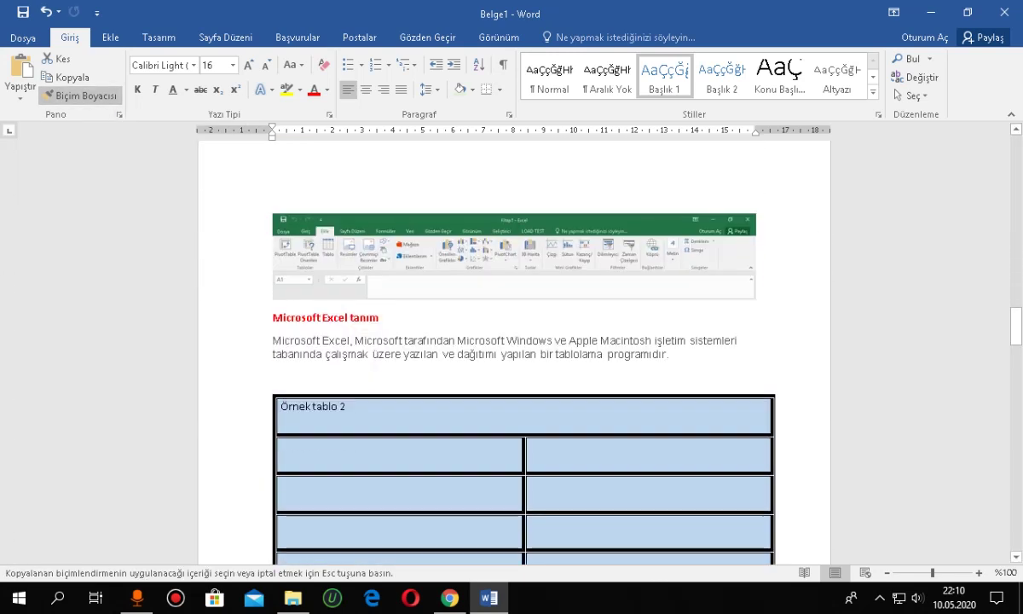
left_click_drag(376, 317, 260, 317)
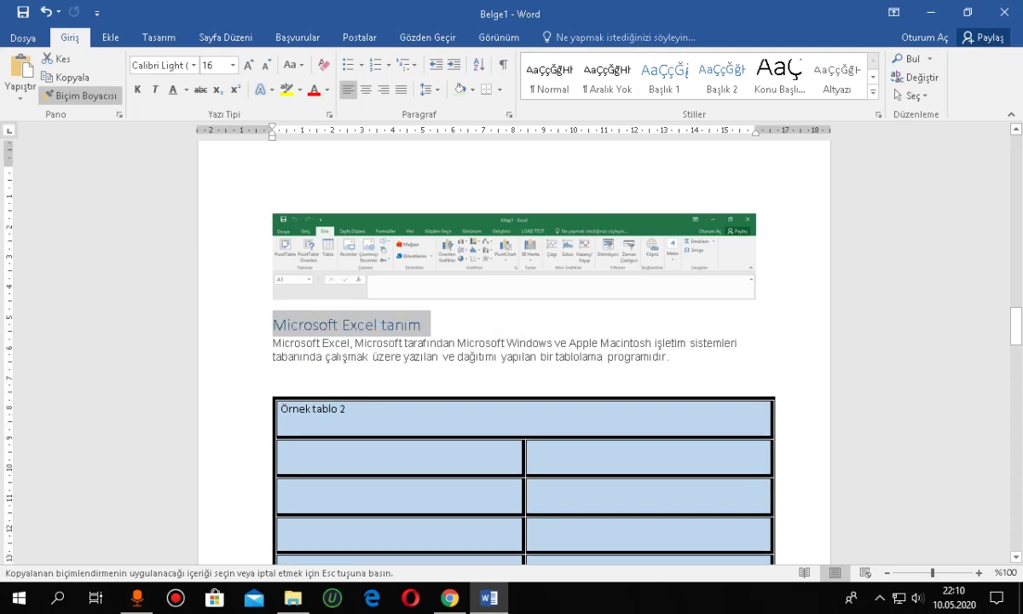
scroll(512, 341, "down", 4)
scroll(512, 341, "down", 3)
scroll(512, 341, "down", 6)
scroll(512, 341, "down", 5)
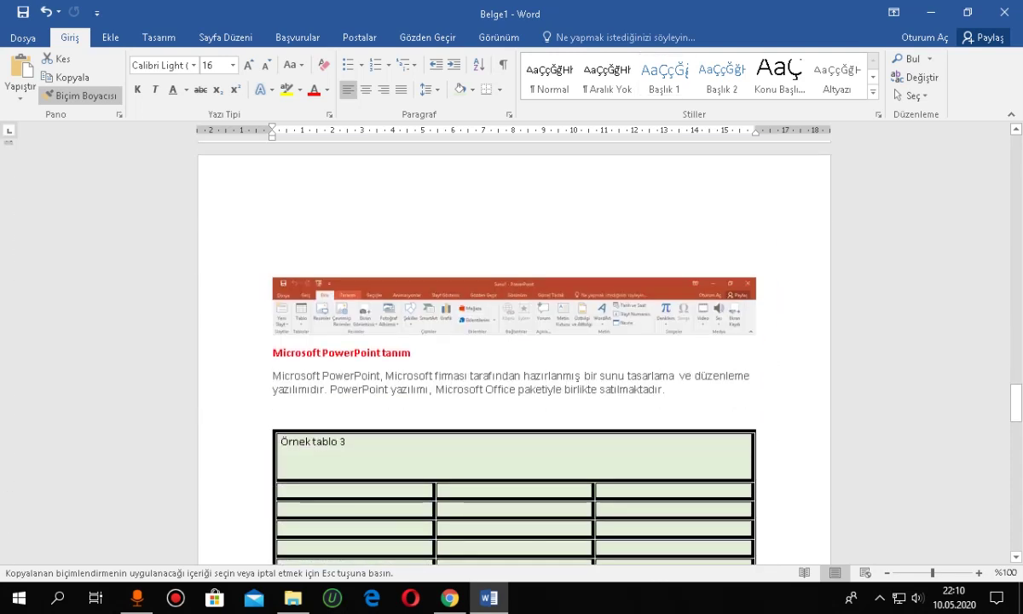
left_click_drag(416, 353, 273, 353)
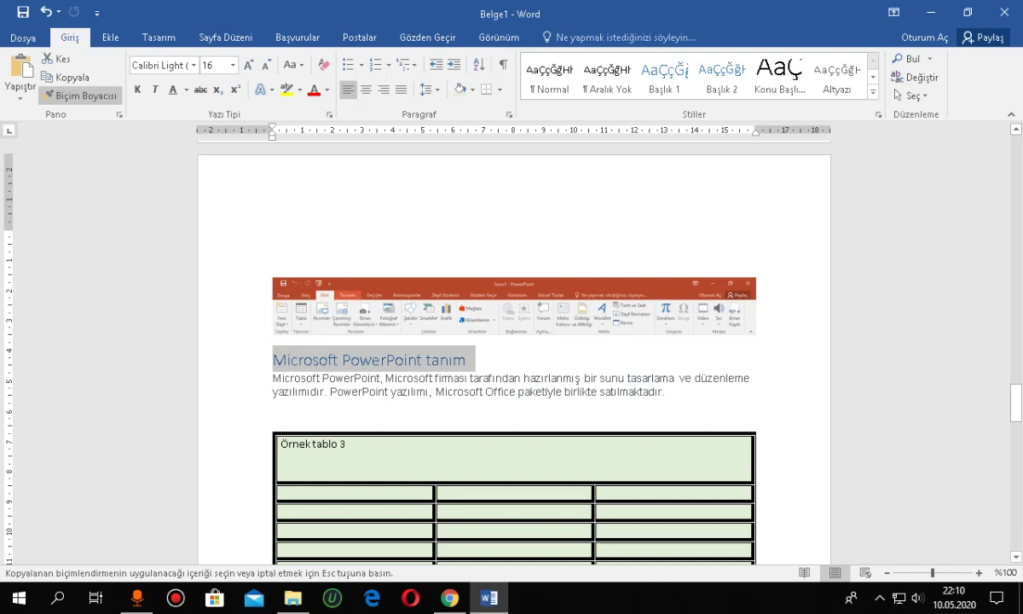
key("Escape")
scroll(512, 341, "up", 5)
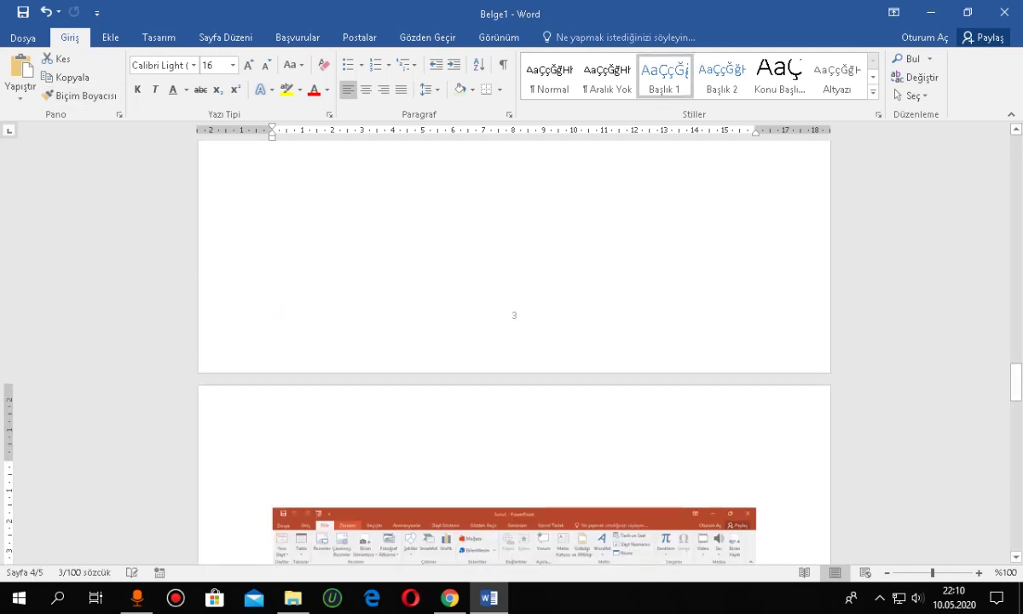
scroll(512, 341, "up", 4)
scroll(511, 341, "up", 5)
scroll(512, 341, "up", 6)
scroll(512, 341, "up", 5)
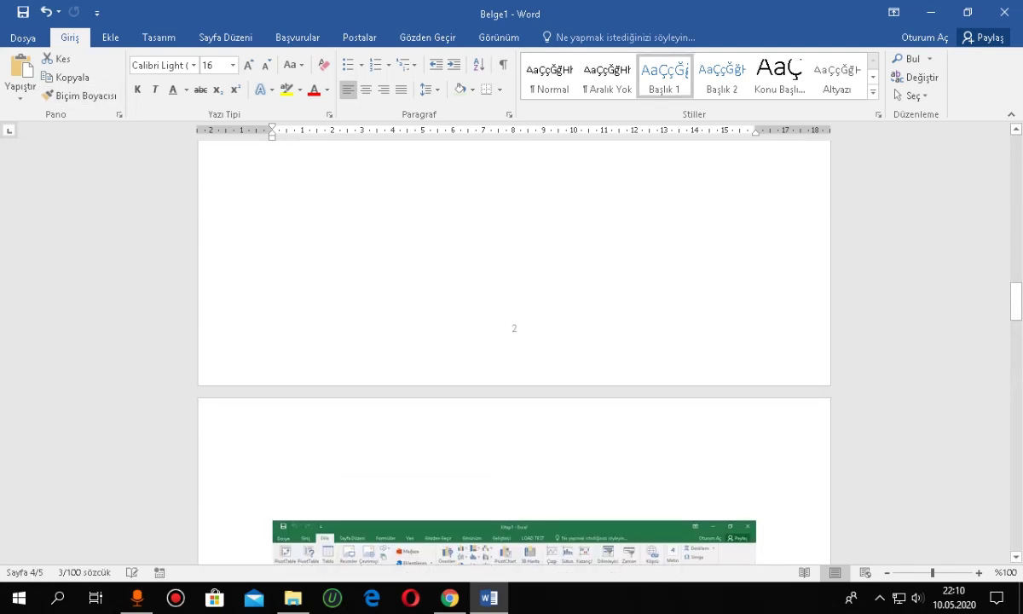
scroll(511, 341, "up", 3)
scroll(512, 341, "up", 4)
scroll(512, 341, "up", 3)
scroll(512, 341, "up", 2)
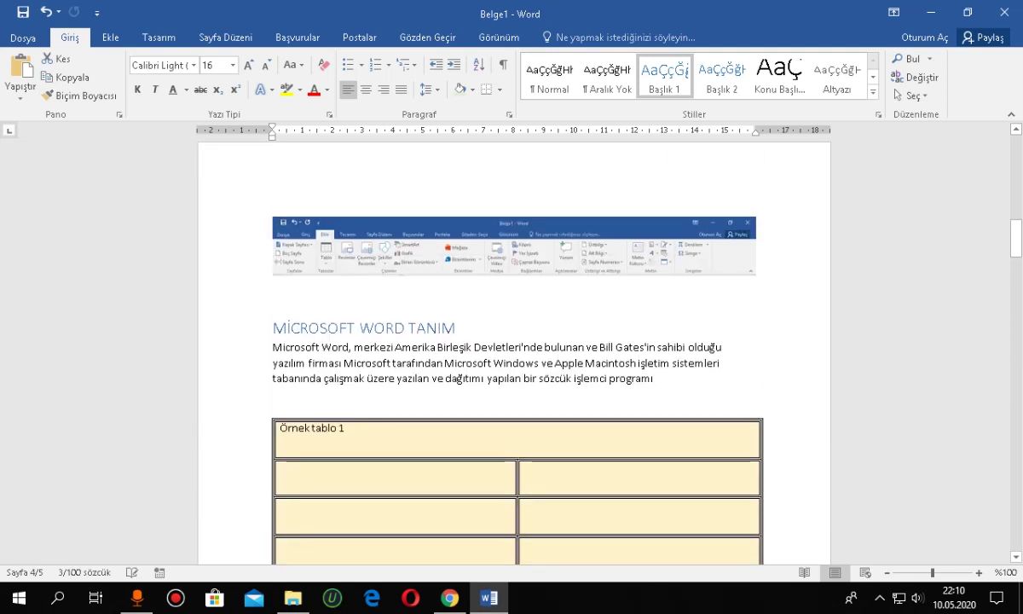
left_click(378, 327)
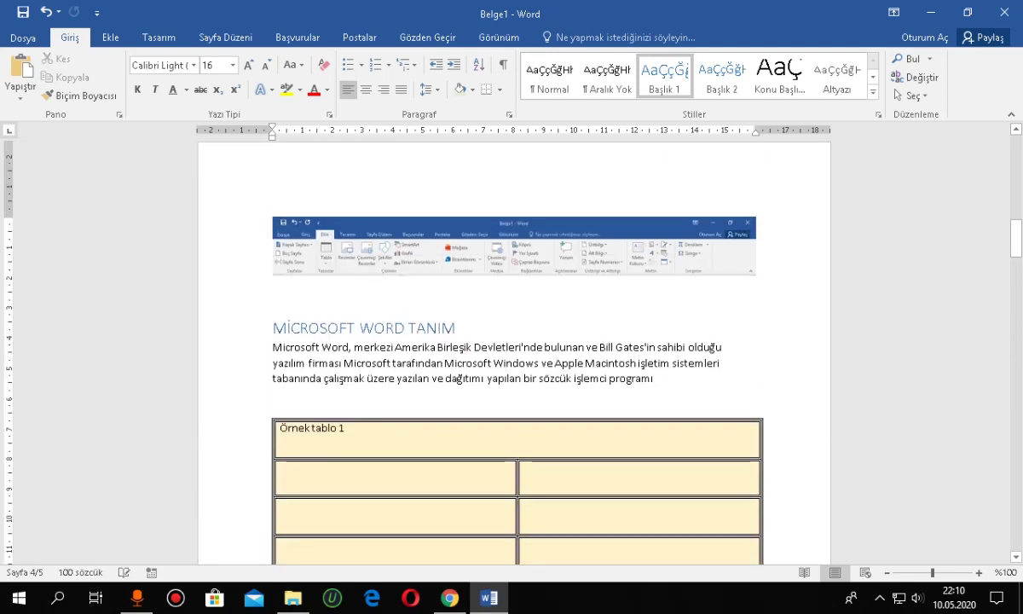
left_click(256, 328)
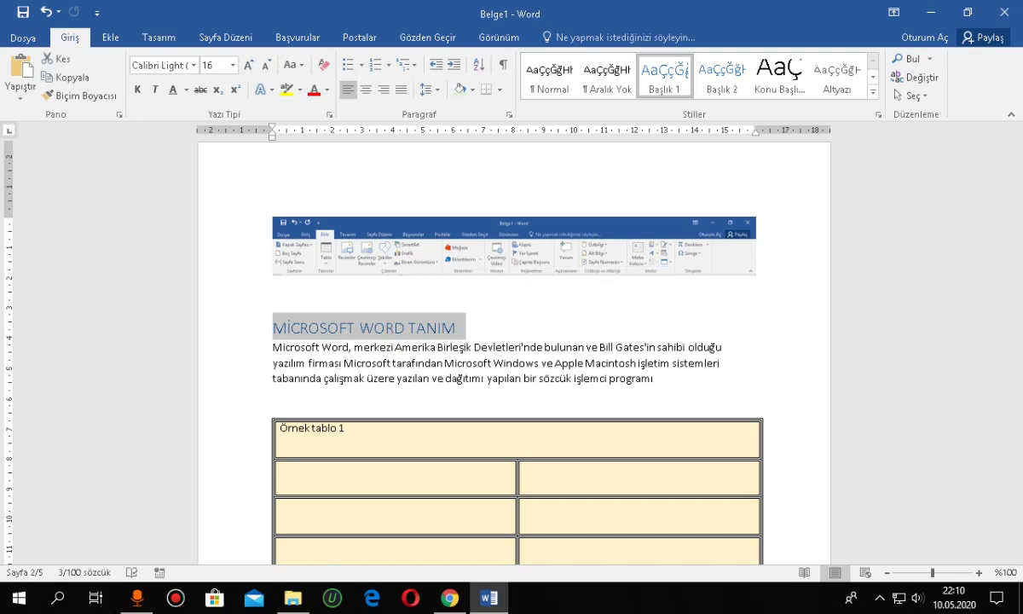
right_click(661, 84)
left_click(687, 106)
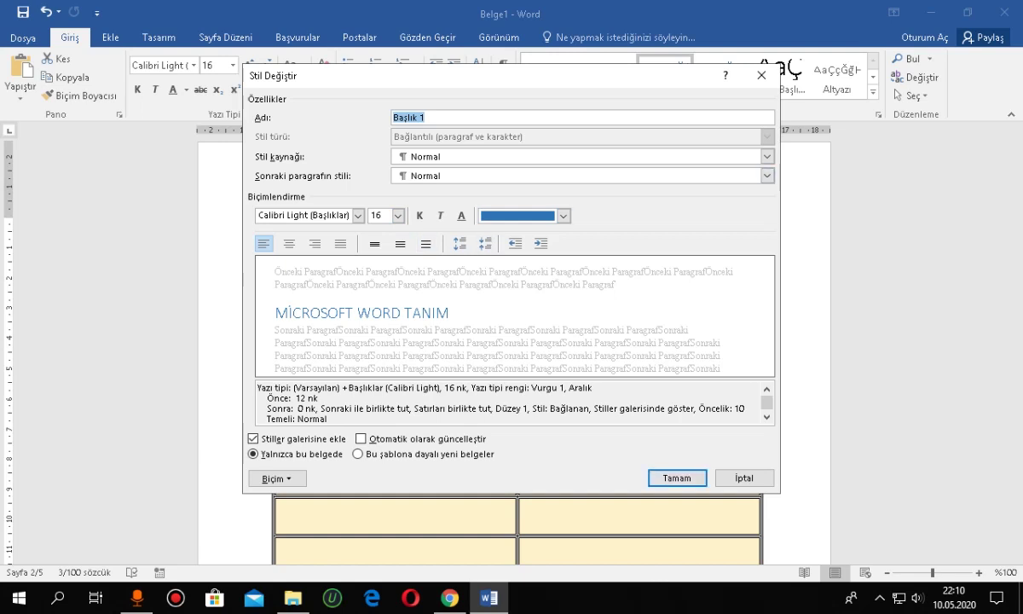
left_click(425, 117)
left_click_drag(424, 116, 383, 112)
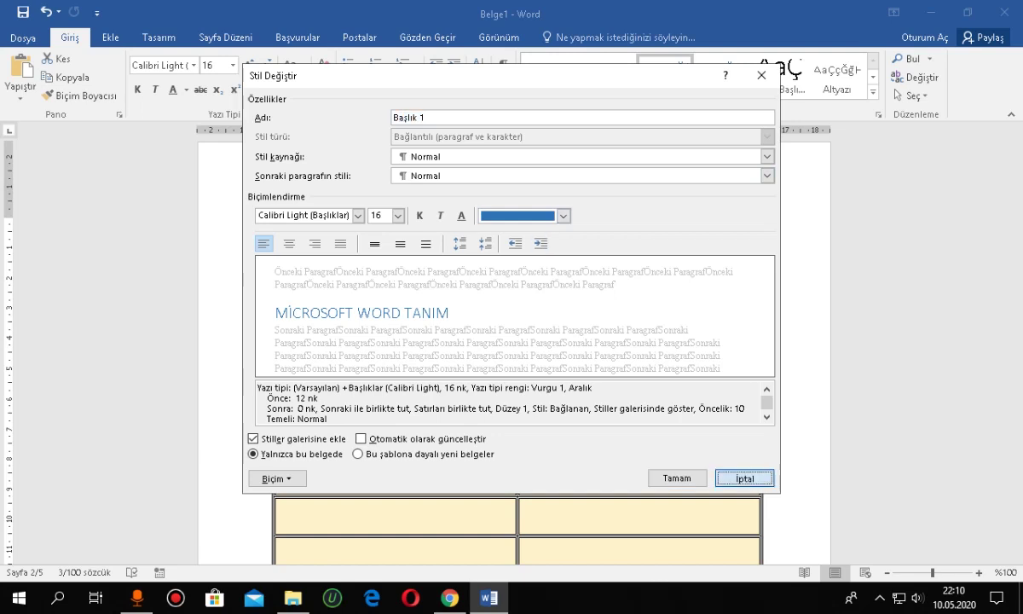
left_click(744, 478)
Step: With the cursor below İçindekiler tablosu, open References' custom table of contents settings
left_click(455, 328)
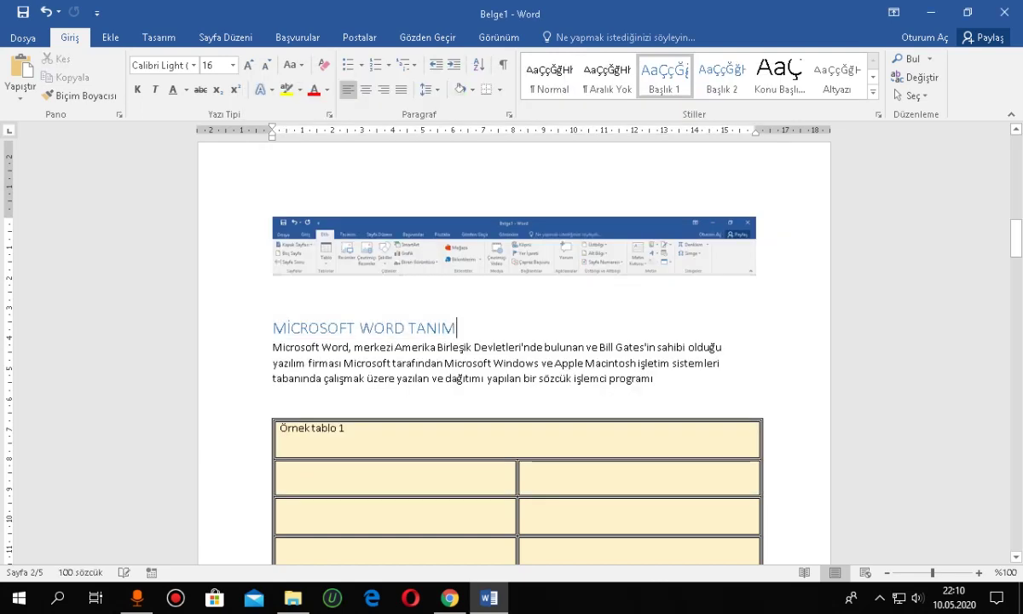
scroll(512, 341, "up", 5)
scroll(511, 341, "up", 10)
scroll(511, 342, "up", 3)
scroll(512, 341, "up", 2)
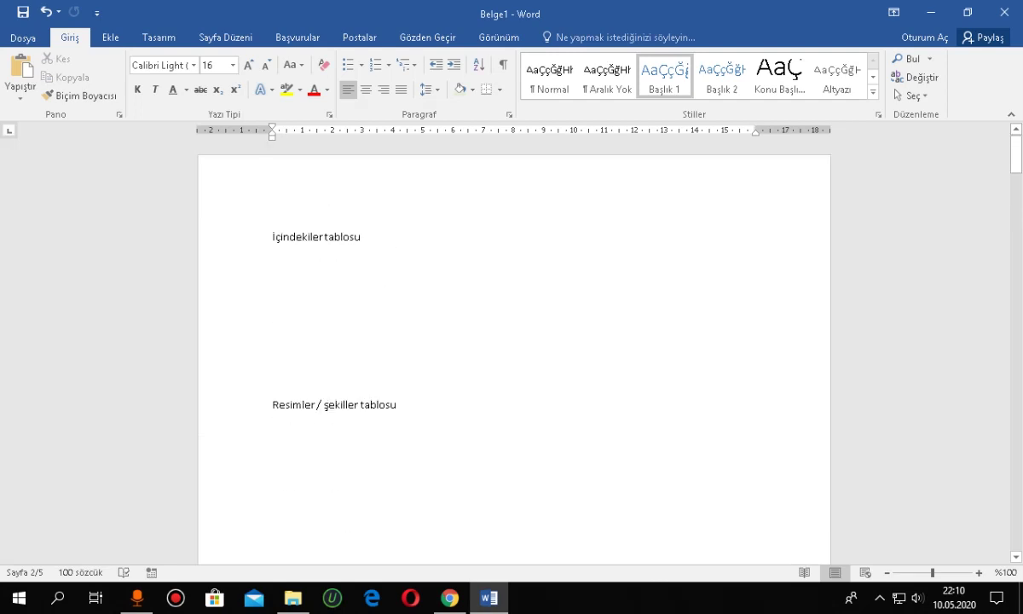
left_click(273, 261)
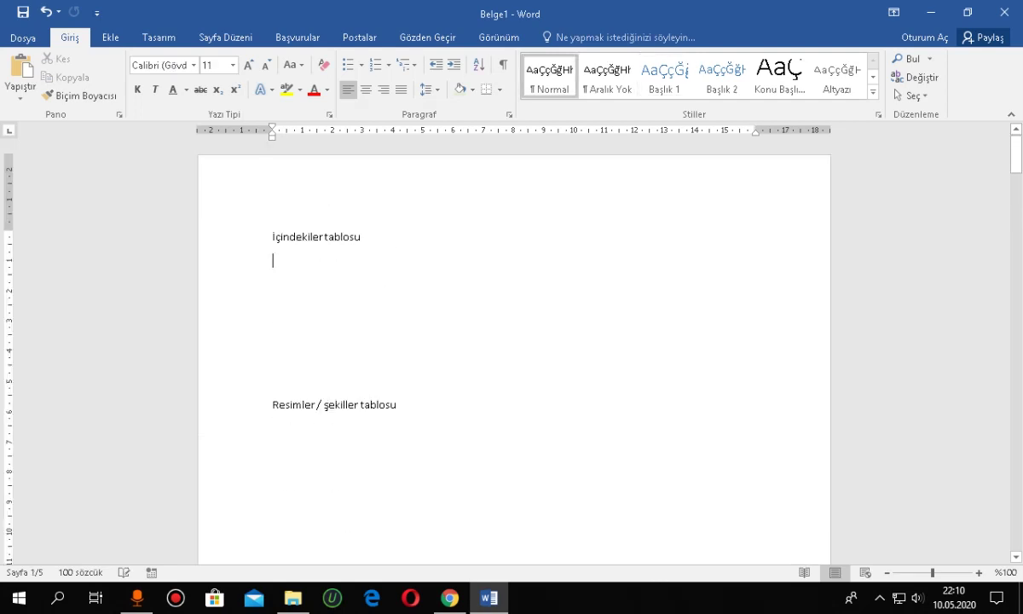
left_click(296, 38)
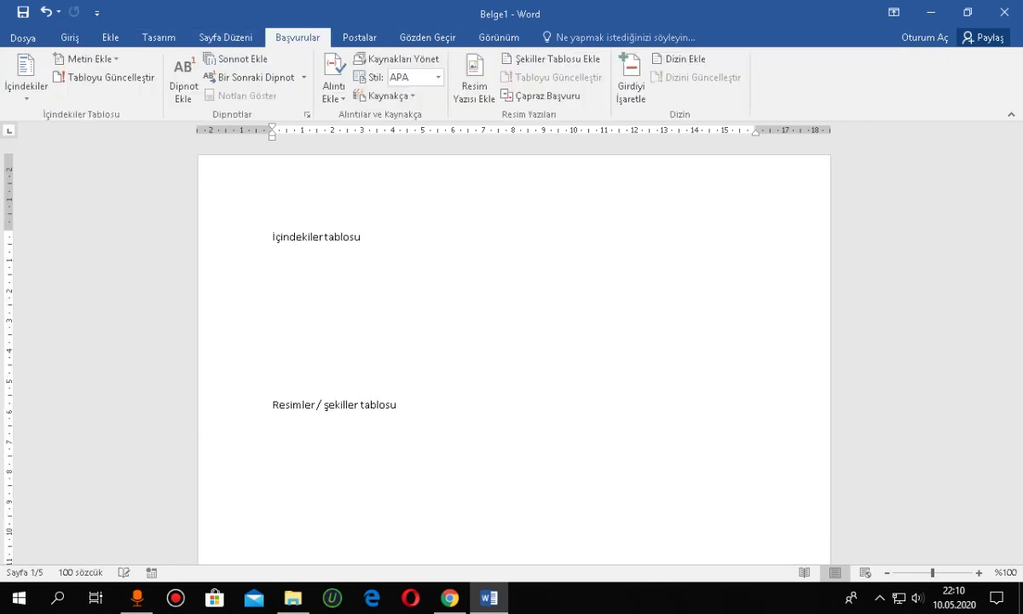
left_click(27, 77)
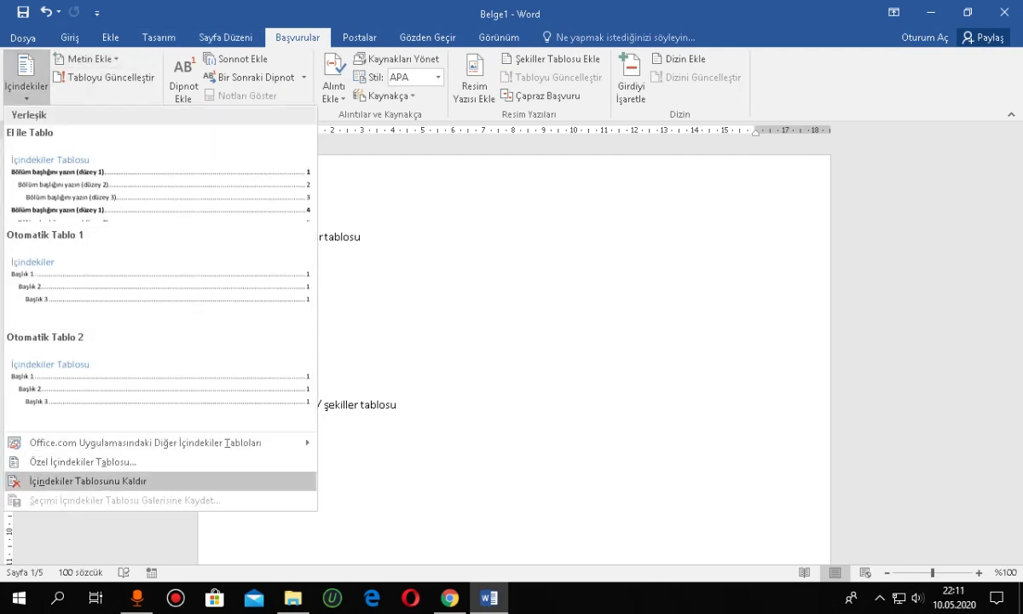
left_click(82, 461)
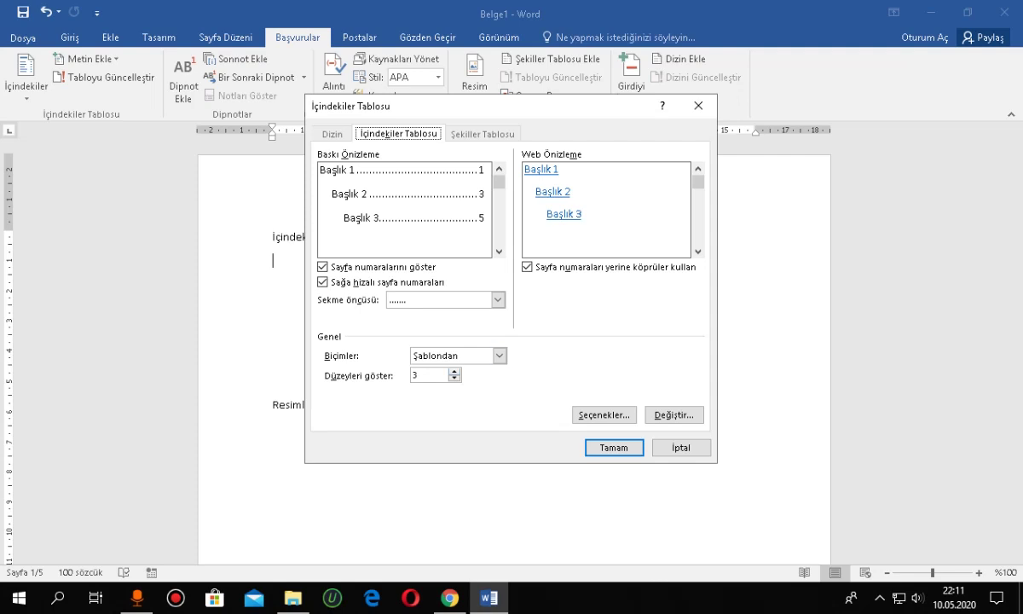
Step: Insert a table of contents showing 1 level, Şablondan format, with a dashed tab leader
double_click(426, 375)
type("5")
key("Up")
key("Up")
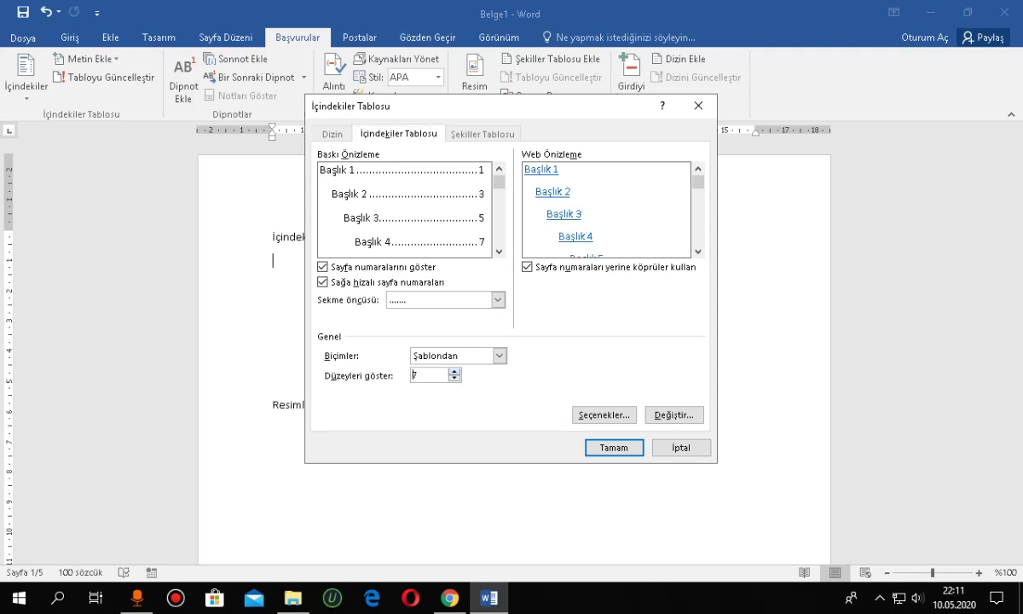
key("Down")
key("Down")
key("Down")
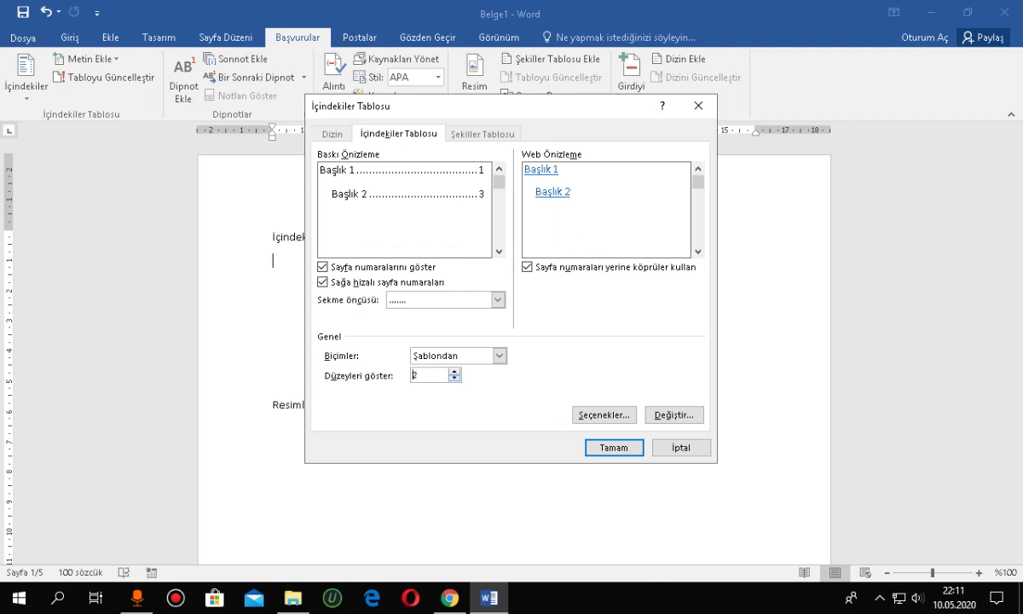
key("Down")
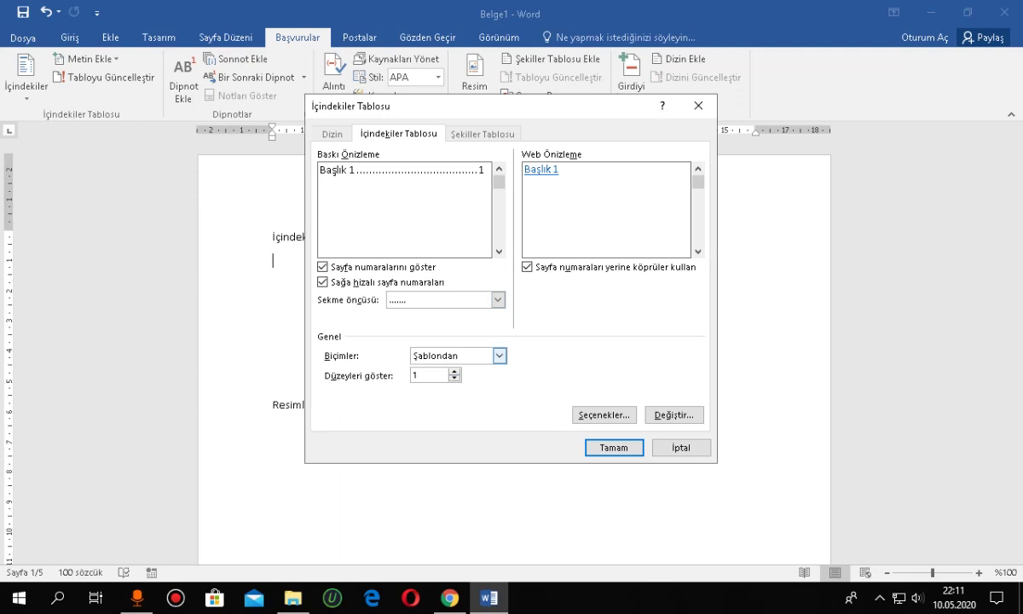
left_click(499, 356)
key("Up")
key("Up")
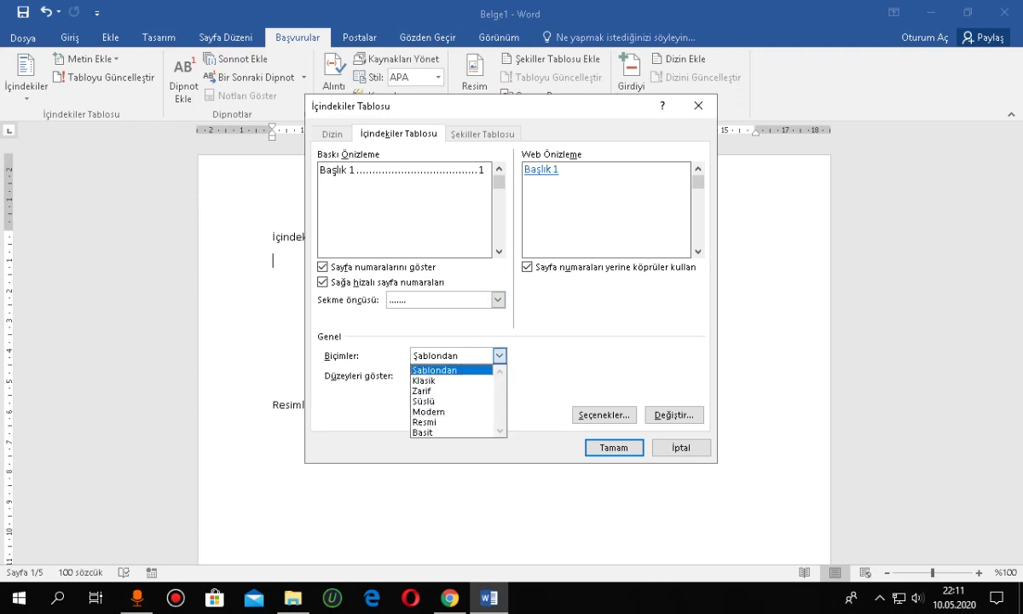
key("Return")
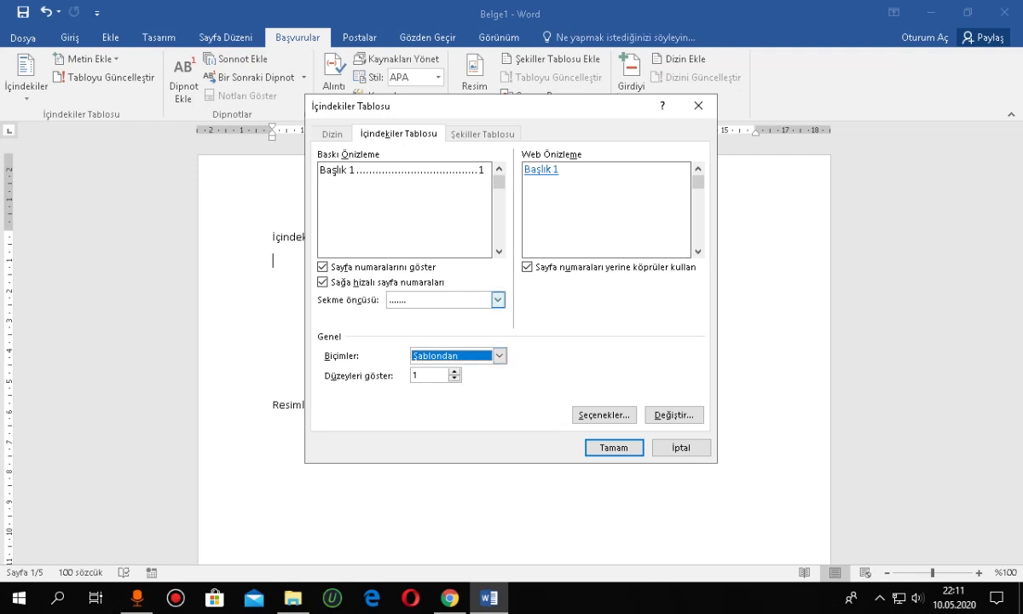
left_click(498, 299)
key("Return")
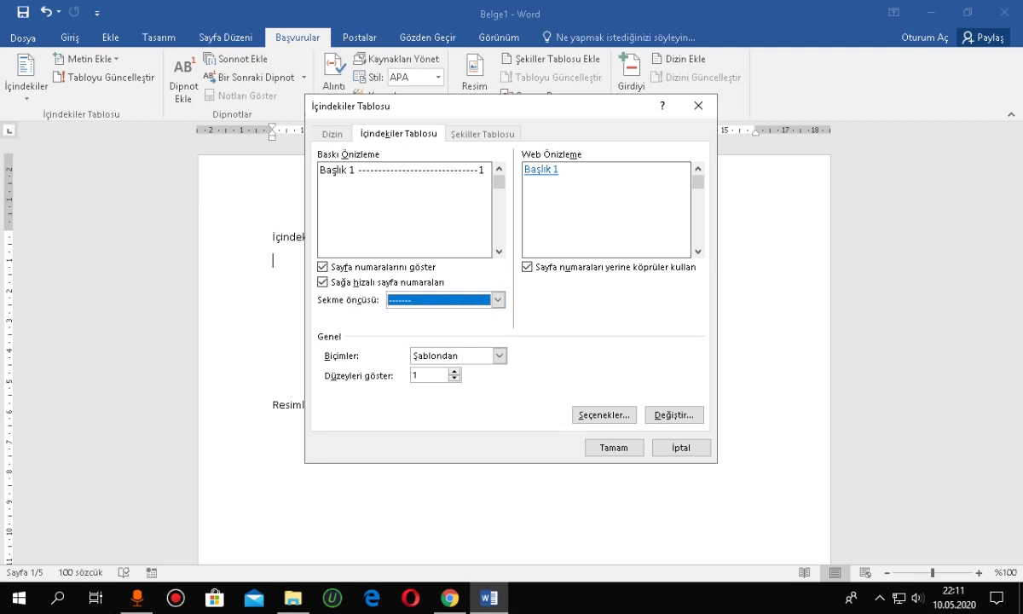
key("Return")
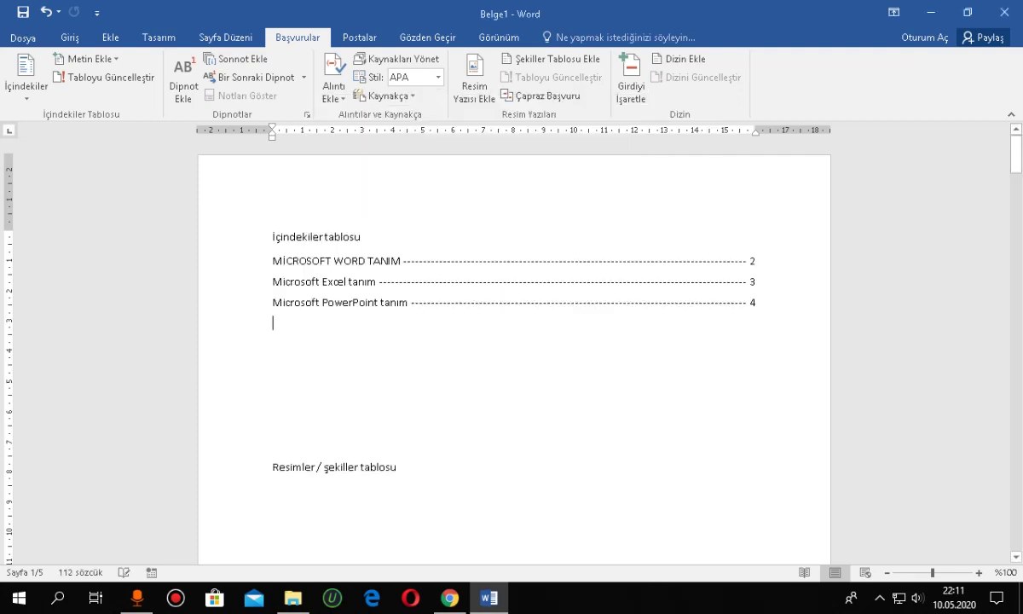
Step: Remove the blank lines above Resimler / şekiller tablosu and scroll down to the MICROSOFT WORD TANIM section
left_click(273, 346)
left_click(273, 442)
key("BackSpace")
key("BackSpace")
key("BackSpace")
key("BackSpace")
key("BackSpace")
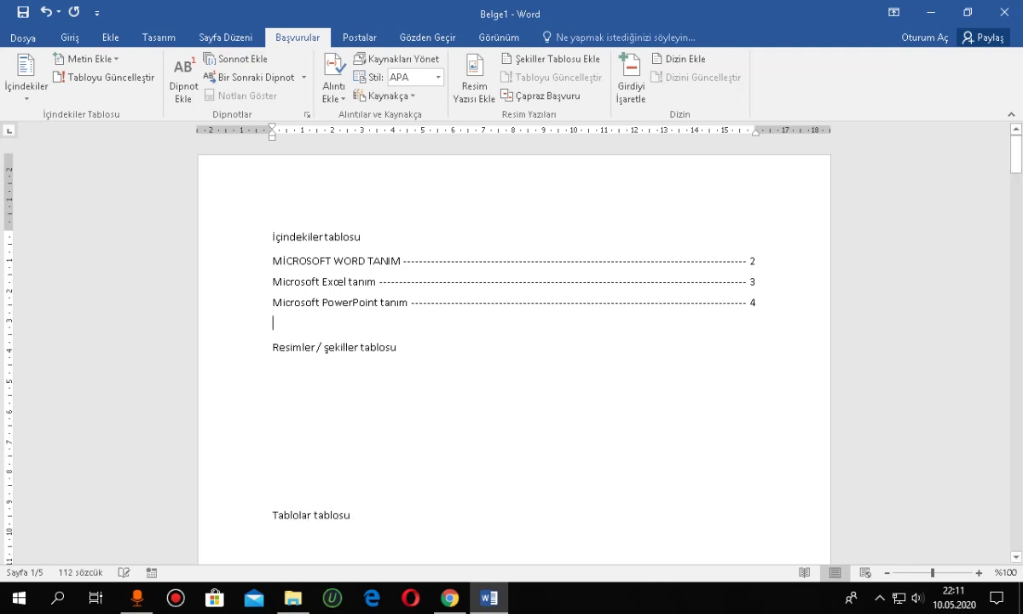
left_click(273, 370)
scroll(515, 358, "down", 1)
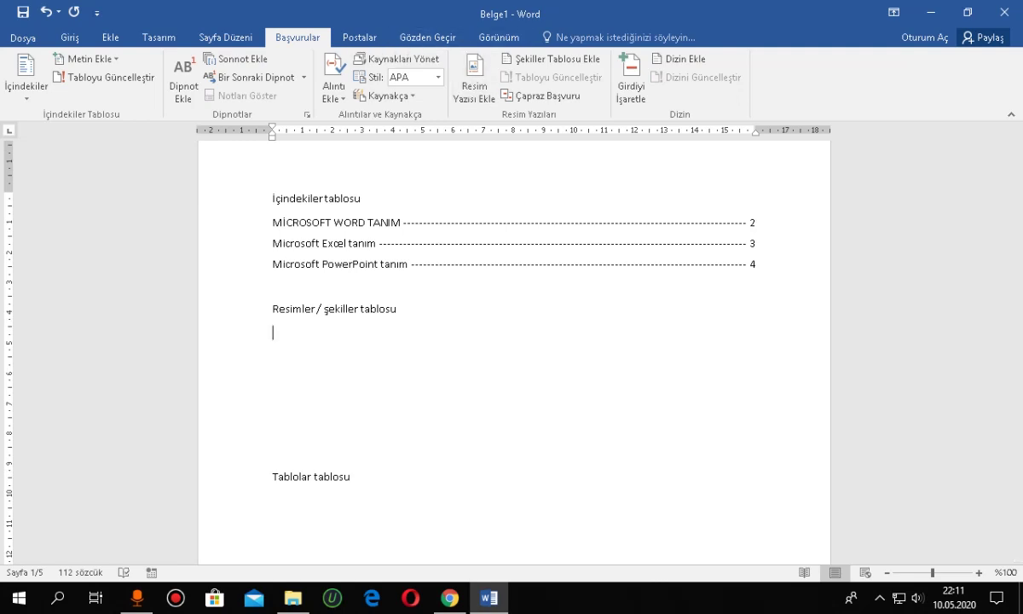
scroll(514, 349, "down", 7)
scroll(514, 349, "down", 8)
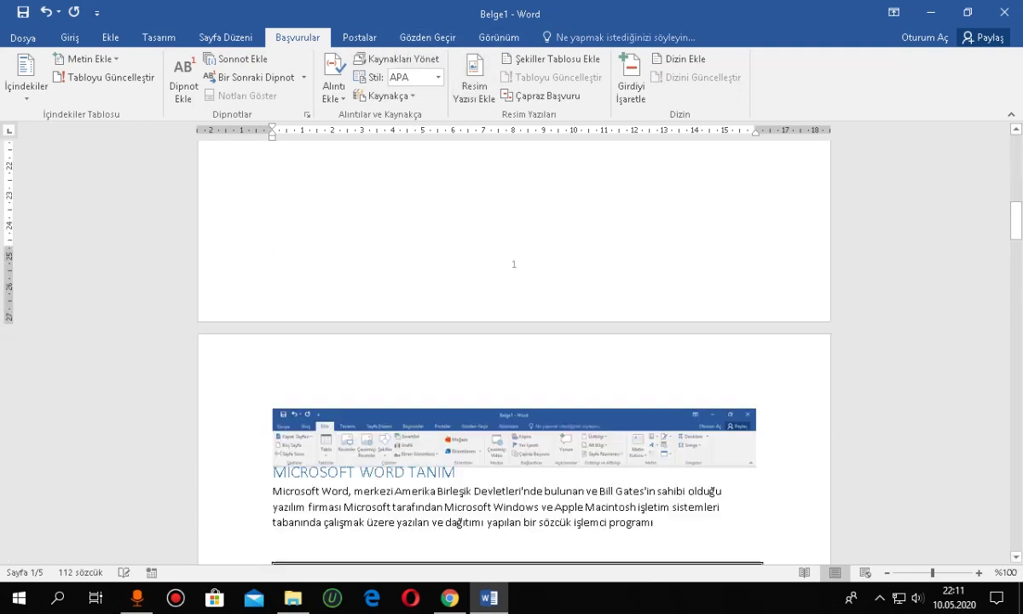
scroll(514, 349, "down", 7)
Step: Add a 'Şekil 1' caption positioned below the Word screenshot
left_click(512, 171)
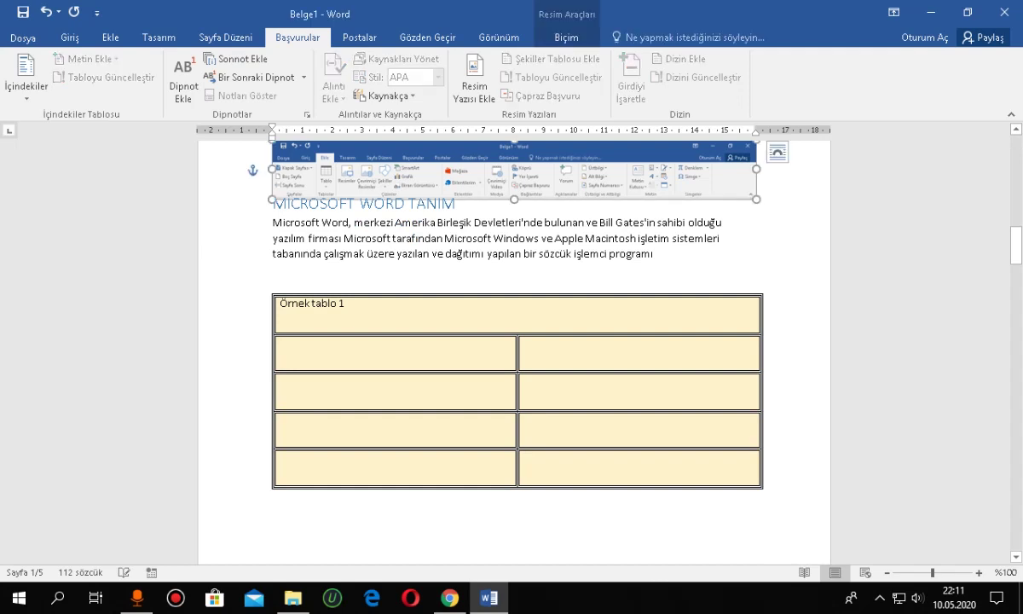
scroll(514, 350, "up", 3)
left_click(474, 85)
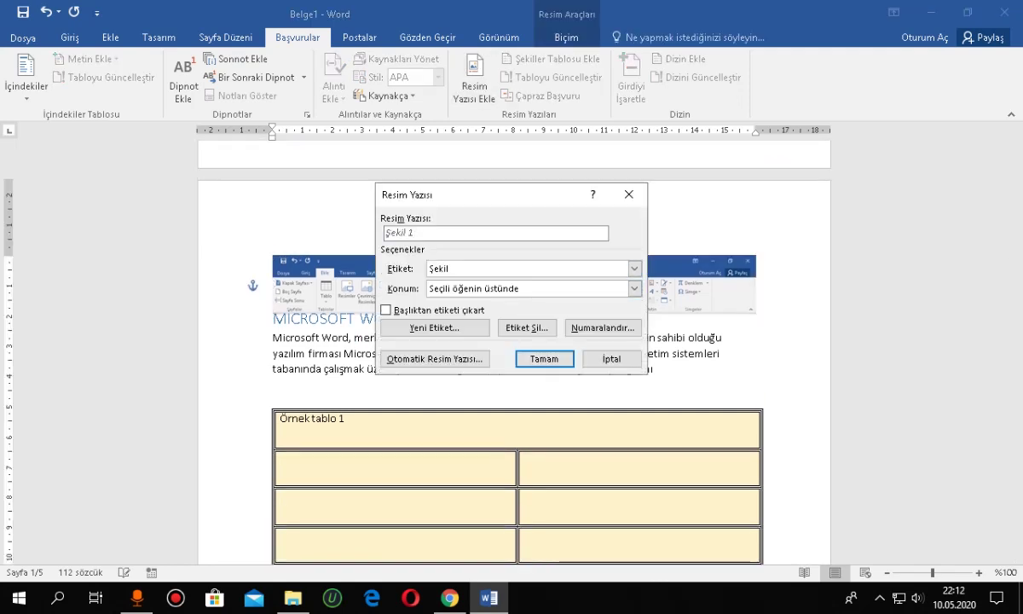
left_click(597, 269)
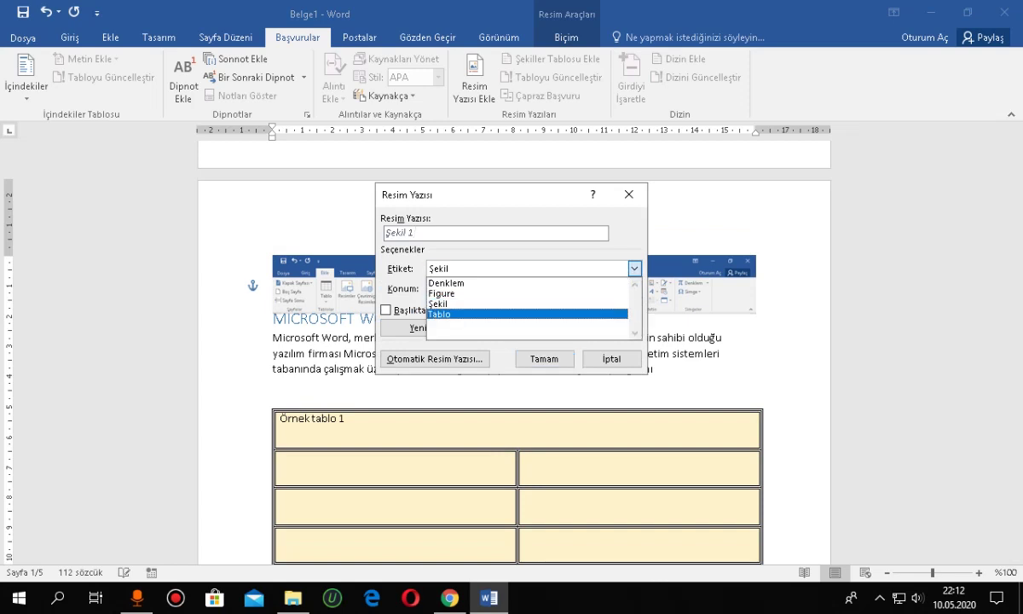
left_click(511, 303)
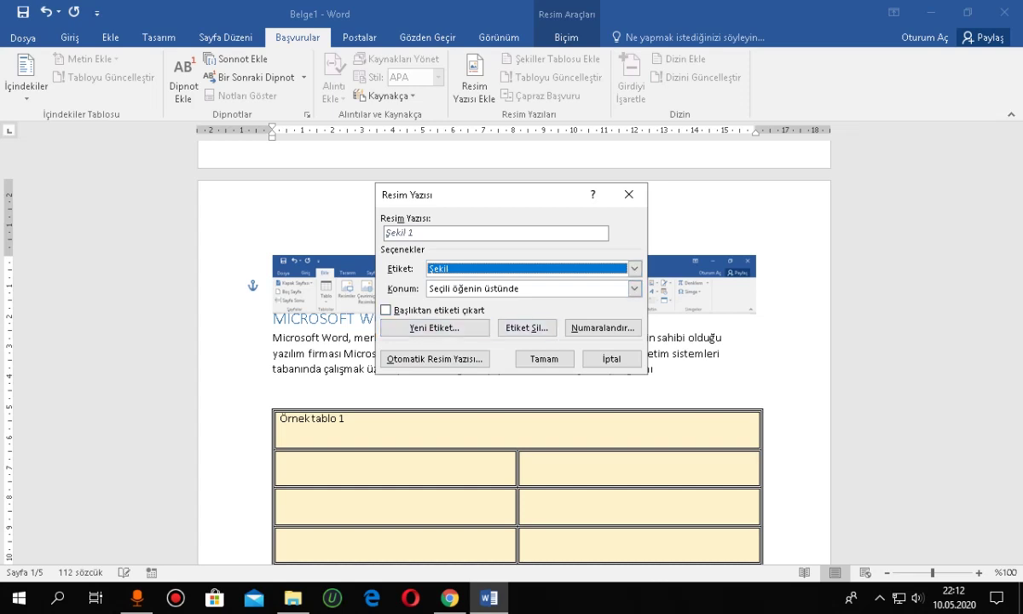
left_click(634, 288)
left_click(477, 313)
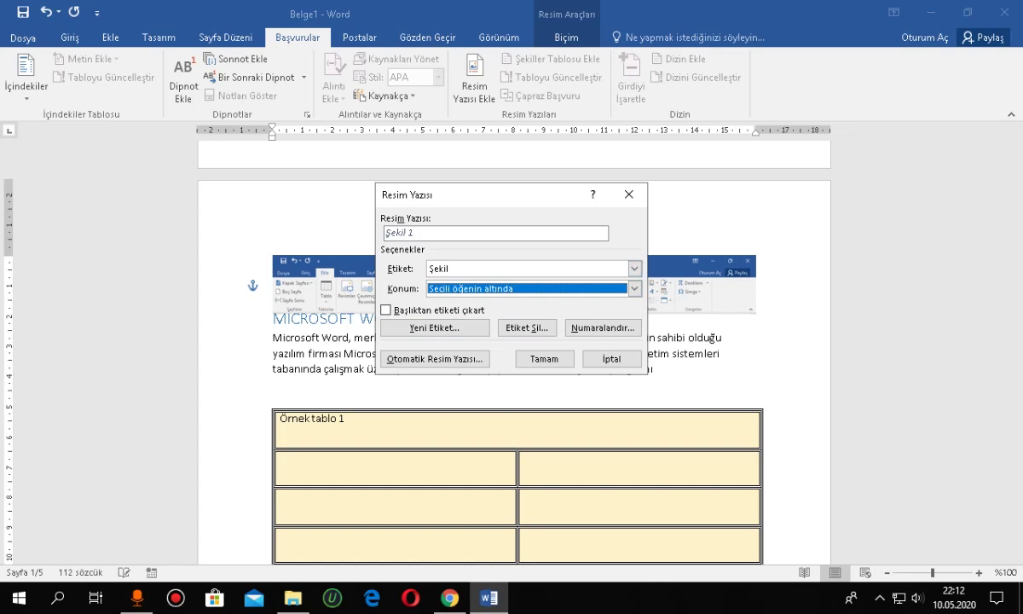
left_click(415, 233)
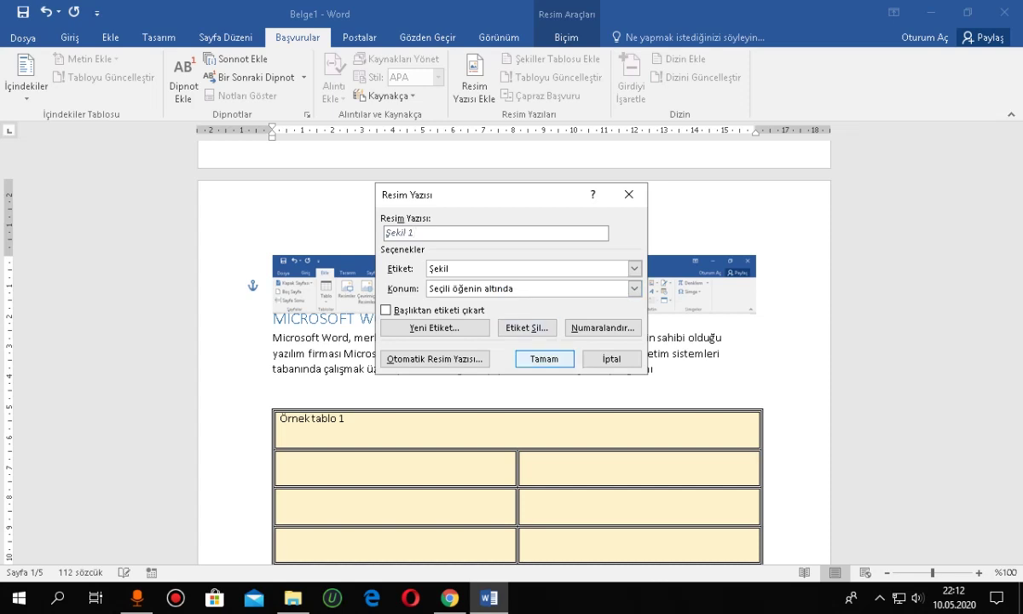
key("Return")
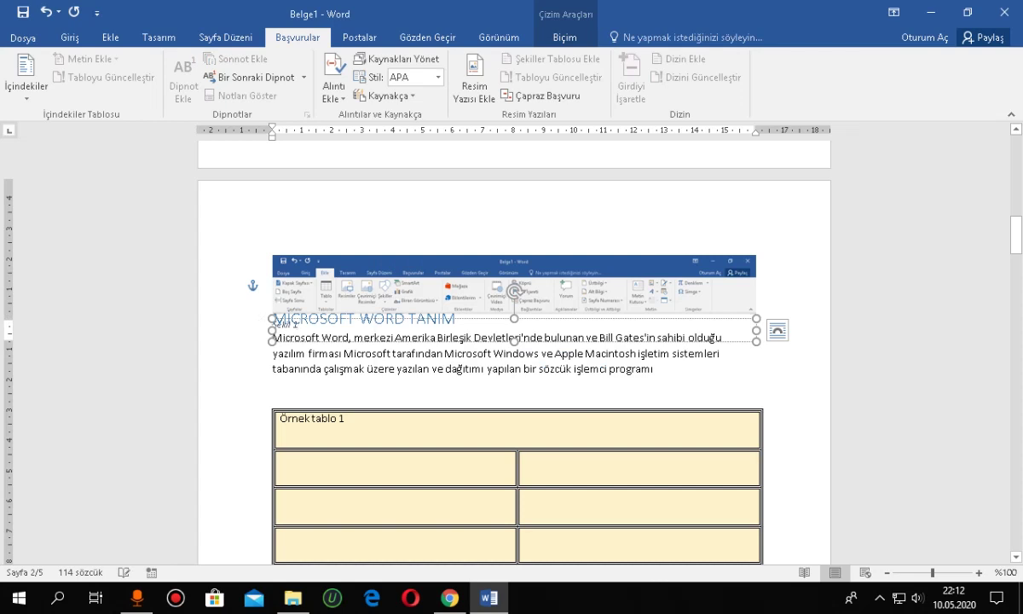
Step: Move the screenshot and the Şekil 1 caption so the caption sits directly under the picture
left_click_drag(729, 309, 730, 290)
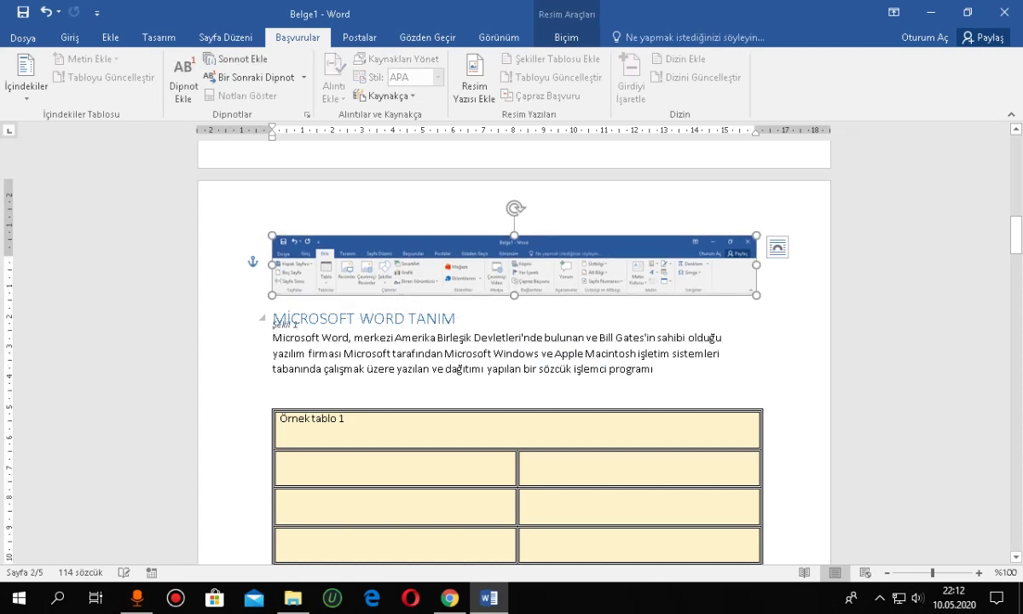
left_click(287, 317)
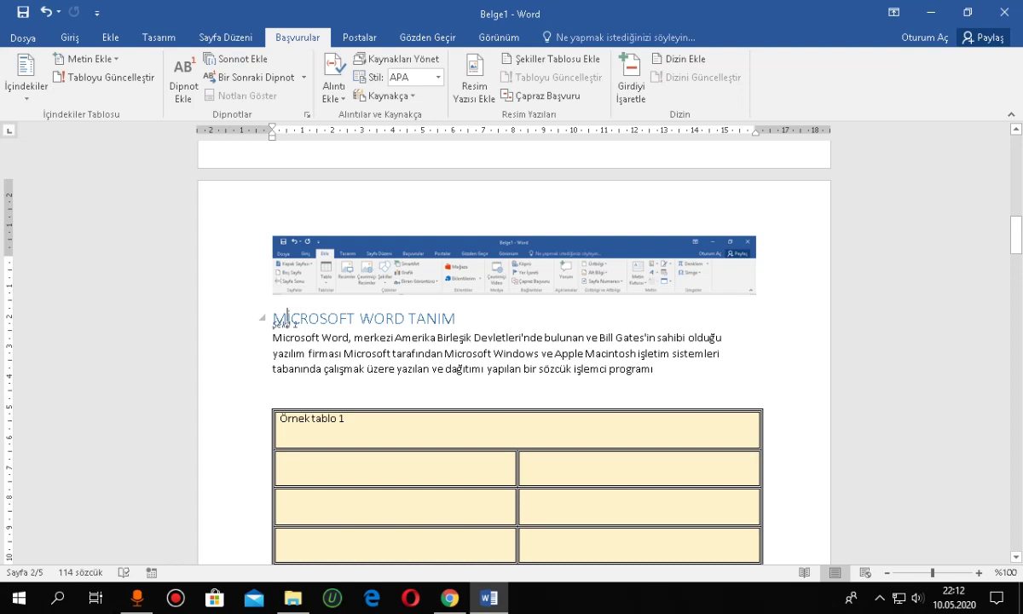
left_click(284, 324)
left_click_drag(284, 329, 284, 307)
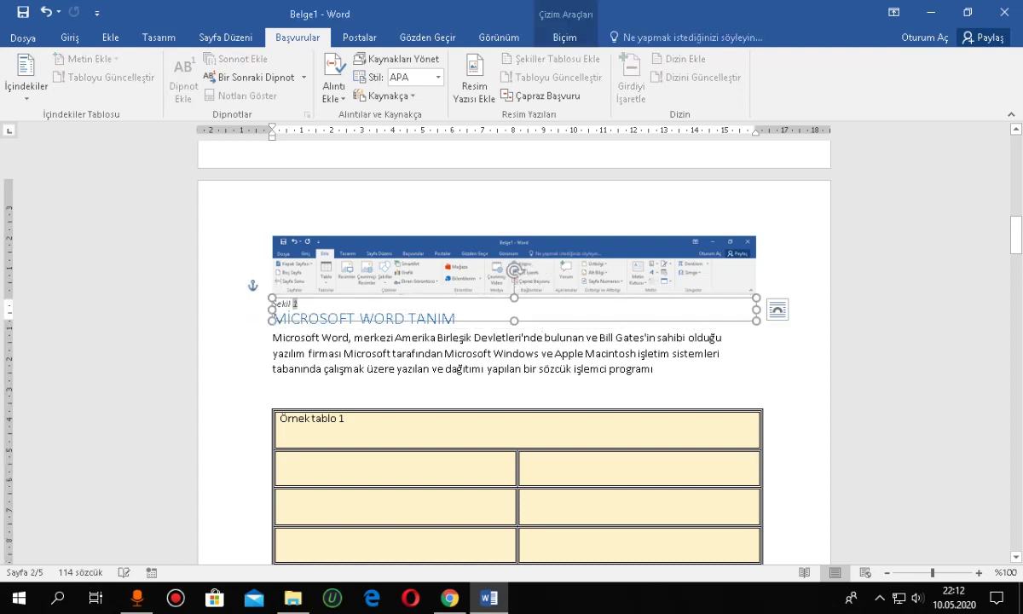
left_click(435, 346)
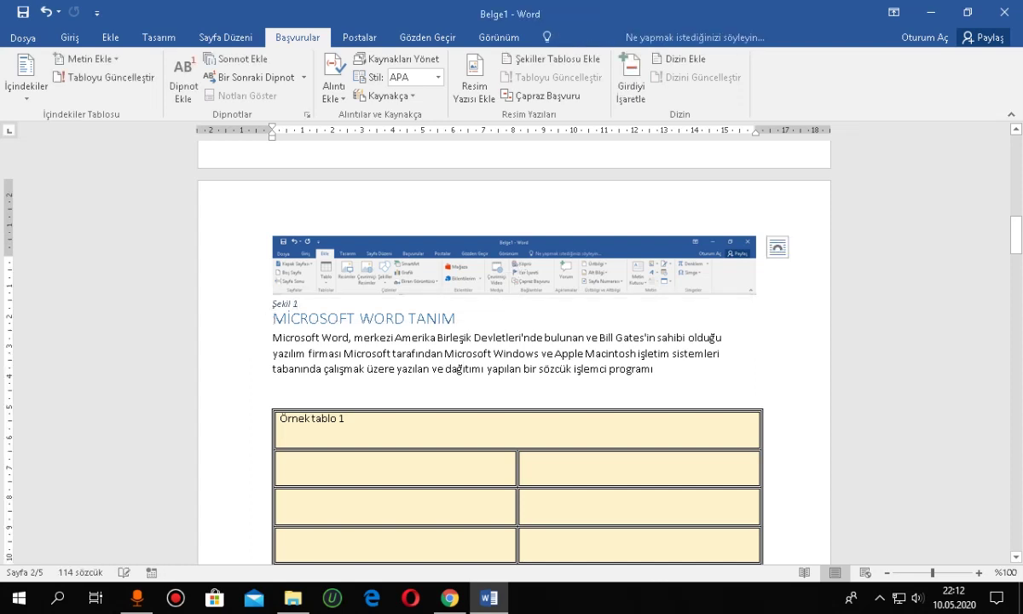
left_click(724, 248)
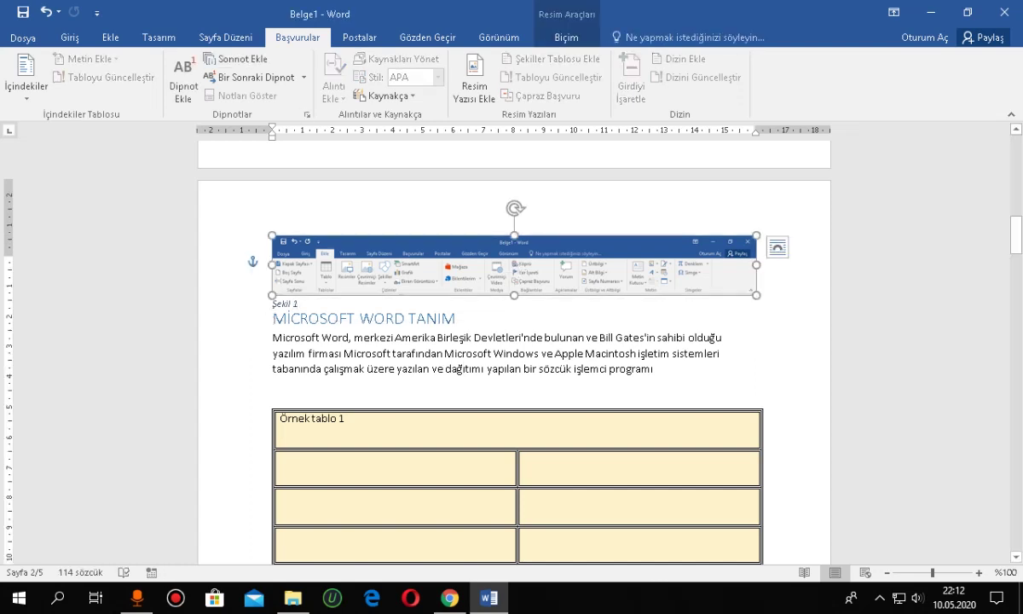
Step: Add empty lines above and below the Microsoft Excel tanım heading on page 3
scroll(514, 350, "down", 10)
scroll(515, 350, "down", 6)
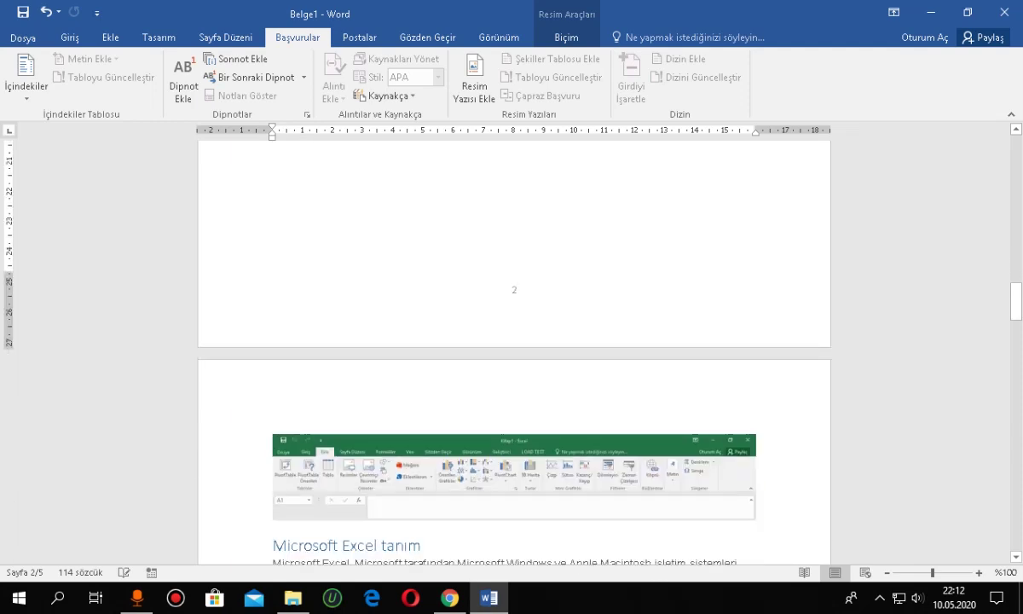
scroll(514, 350, "down", 2)
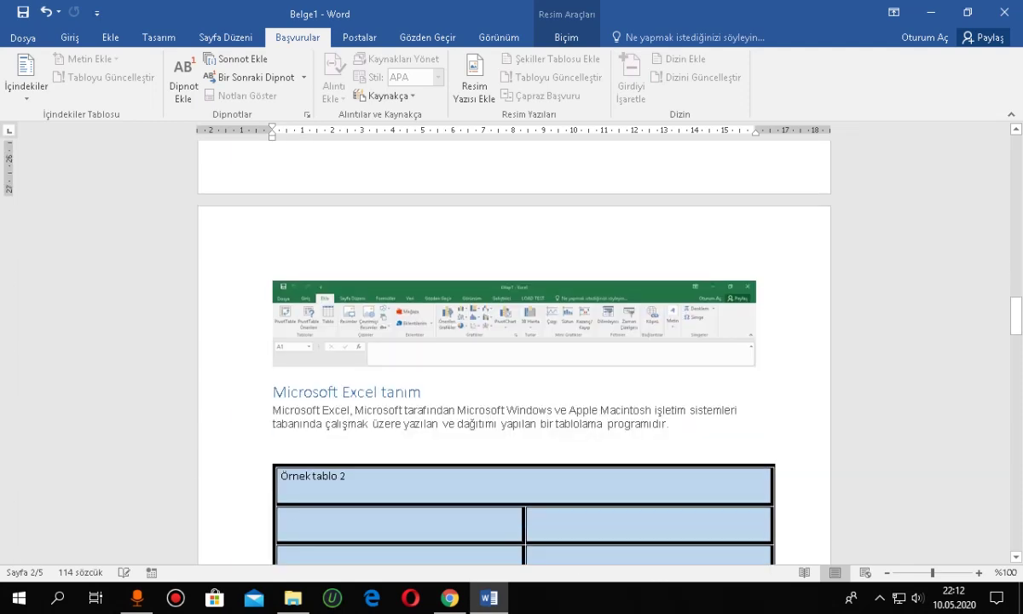
left_click(422, 392)
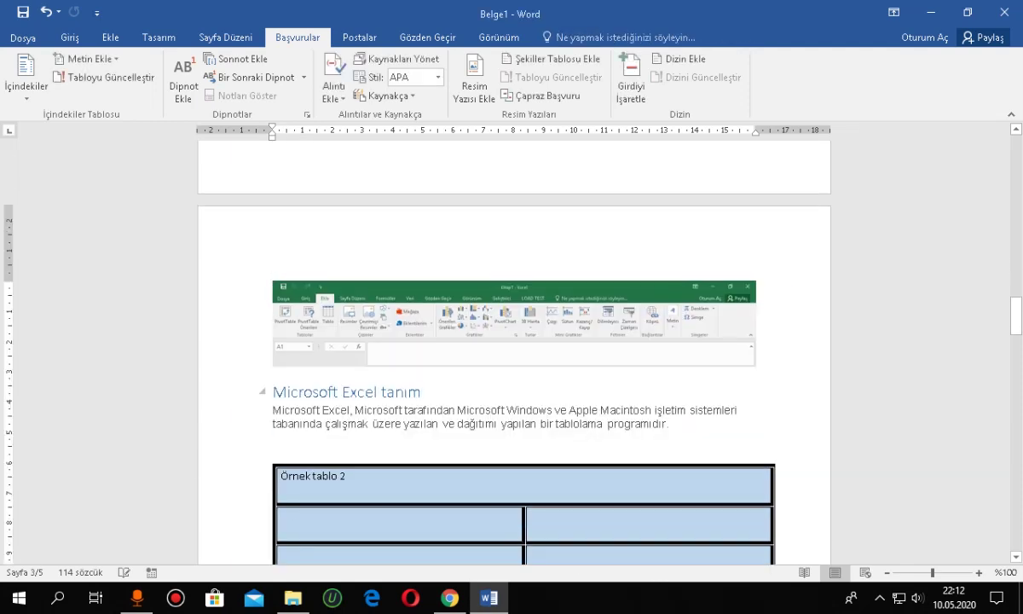
key("Return")
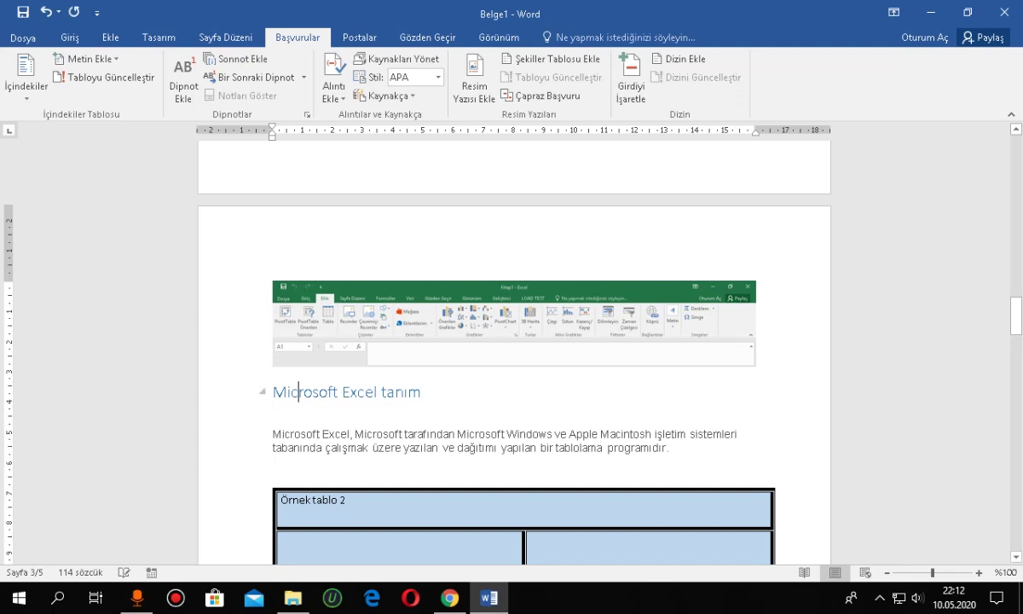
key("Return")
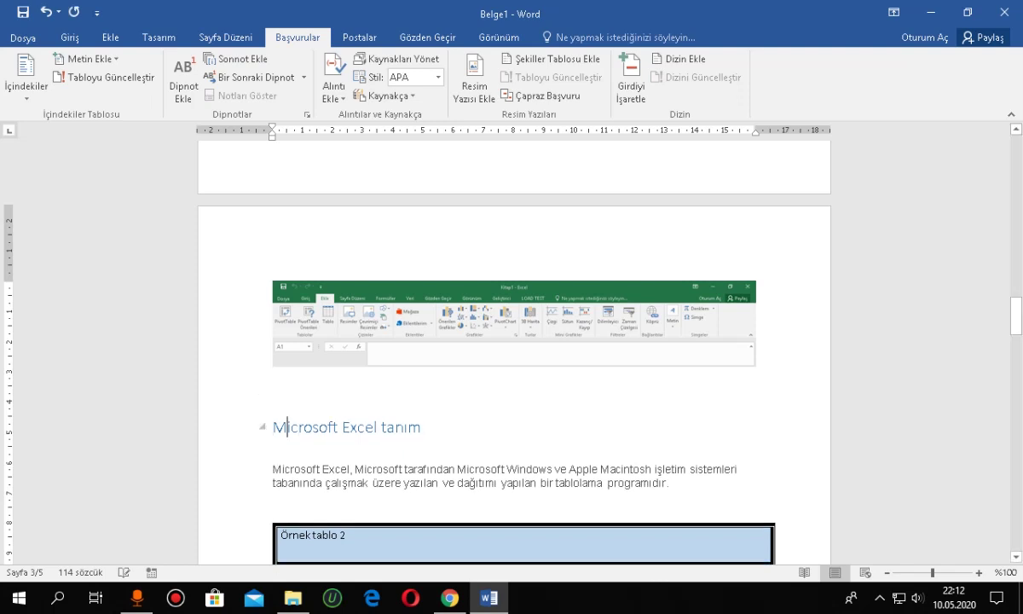
key("Up")
Step: Give the empty line above the heading the Normal style
left_click(69, 37)
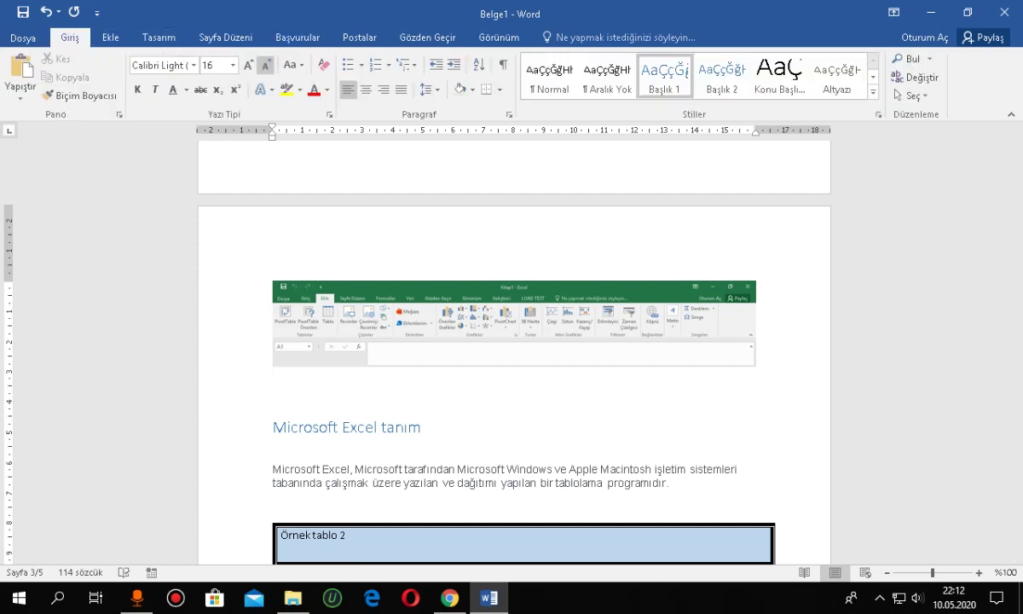
left_click(323, 65)
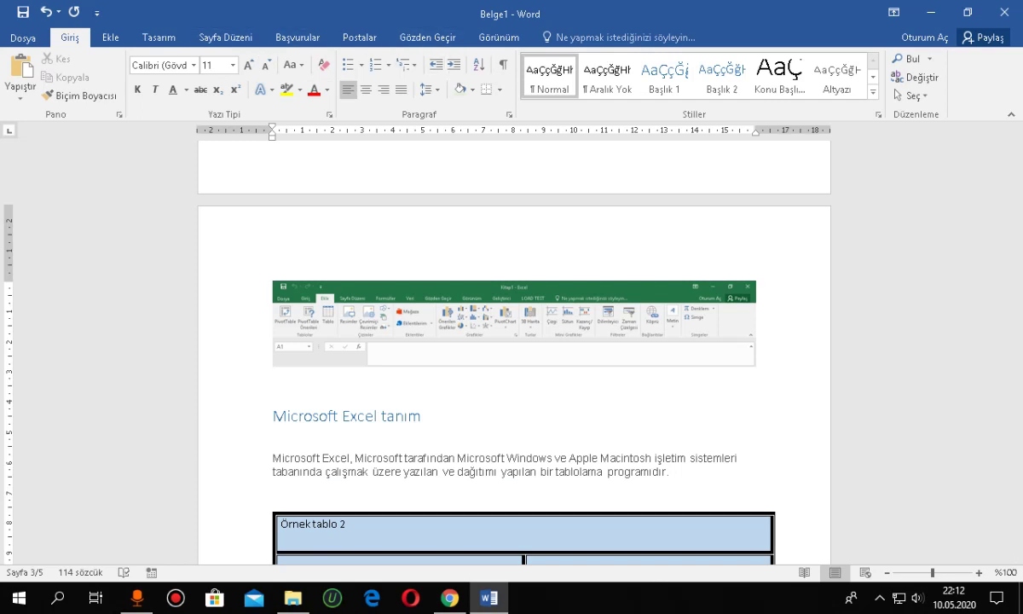
key("shift+Right")
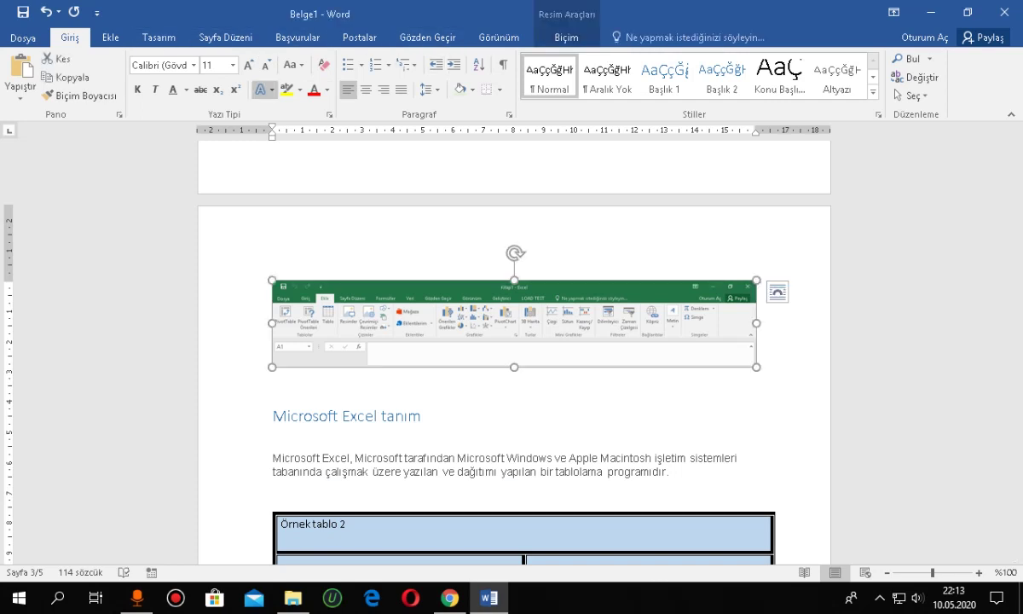
Step: Caption the Excel ribbon screenshot as Şekil 2
left_click(297, 38)
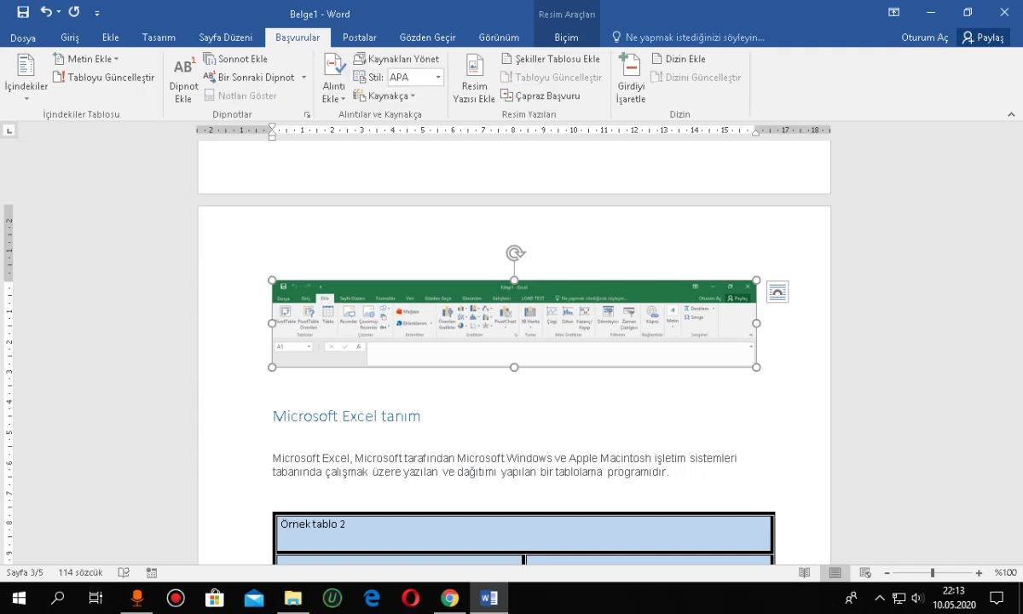
left_click(474, 85)
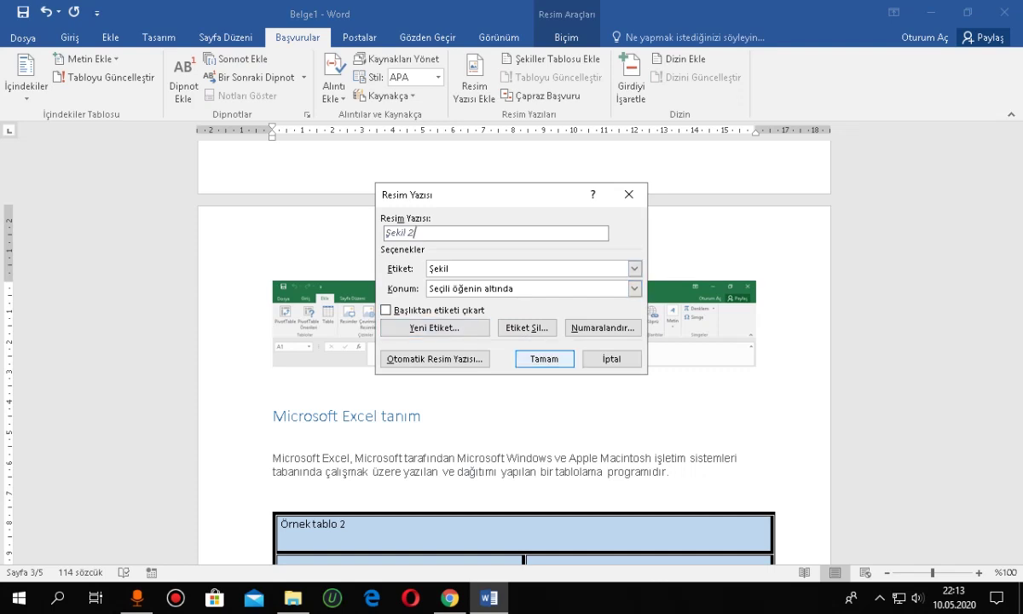
key("Return")
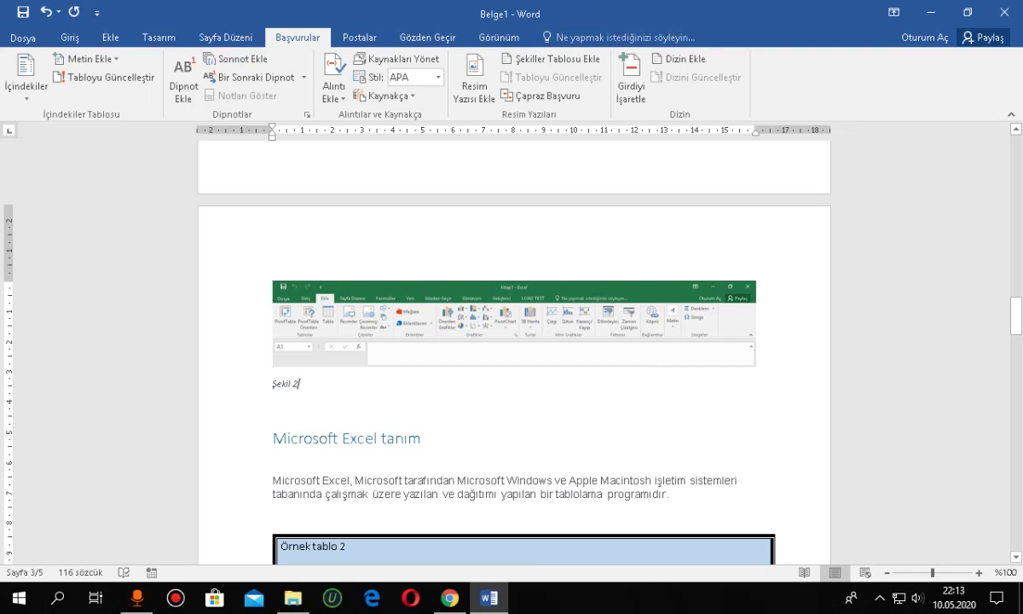
Step: Copy the Excel picture's formatting onto the PowerPoint ribbon screenshot with Format Painter
left_click(514, 323)
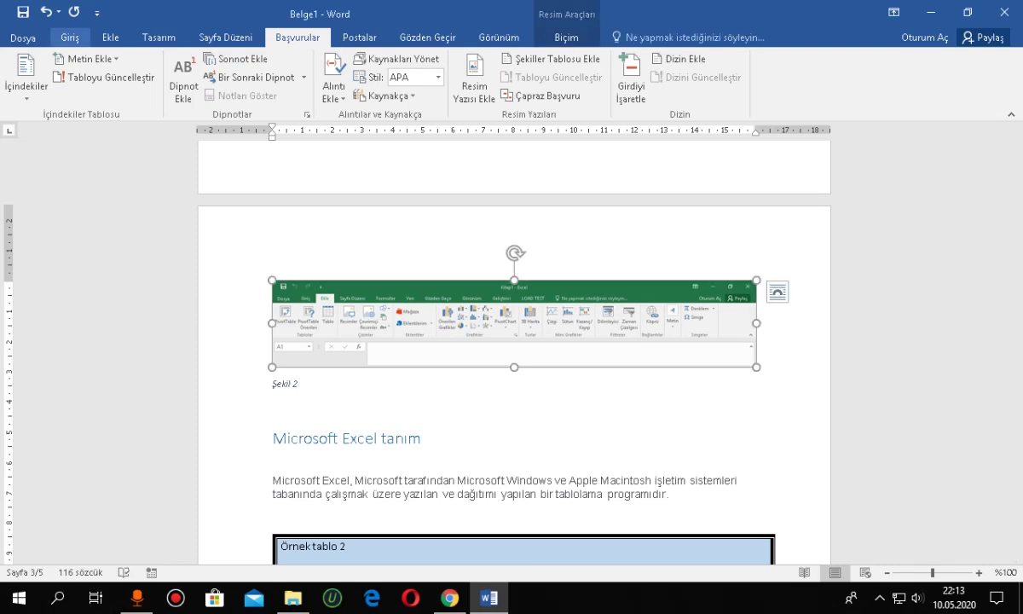
left_click(69, 38)
left_click(81, 96)
scroll(514, 358, "down", 15)
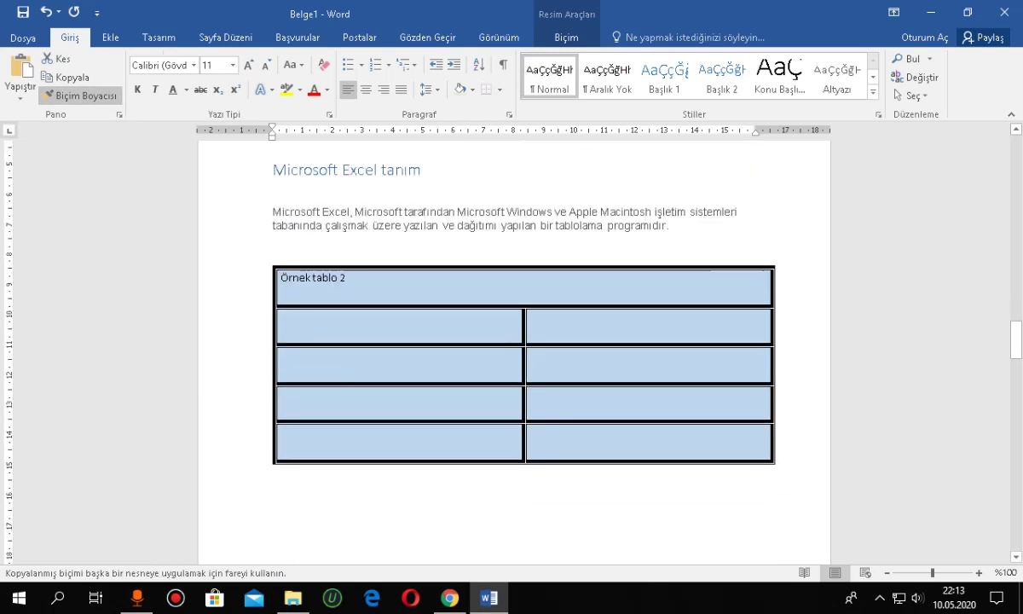
scroll(515, 341, "down", 1)
left_click(514, 330)
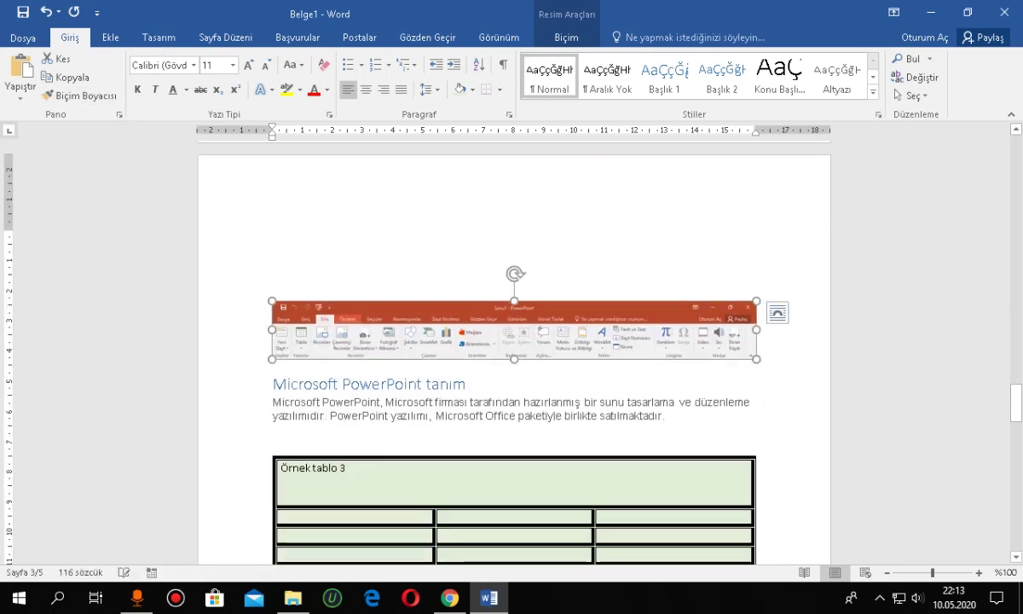
Step: Restore spacing above the PowerPoint tanım heading and caption the PowerPoint screenshot Şekil 3
left_click(394, 384)
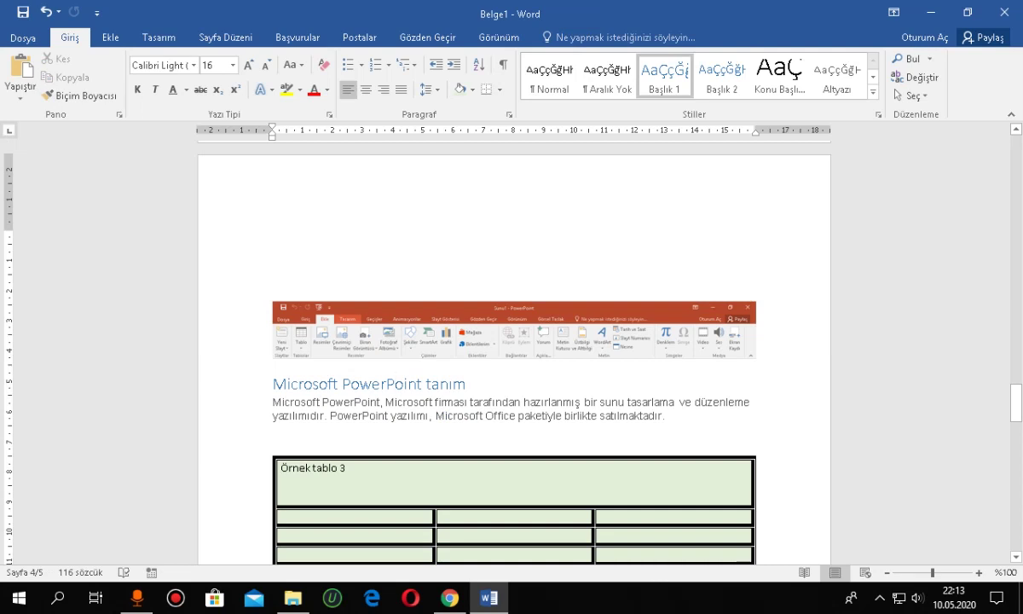
key("ctrl+z")
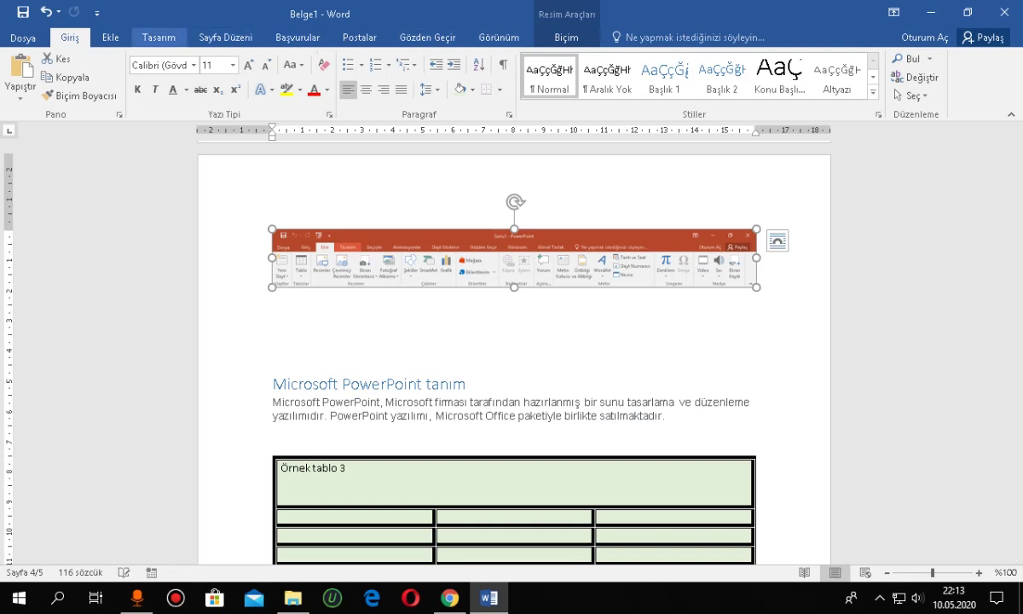
left_click(110, 37)
left_click(297, 37)
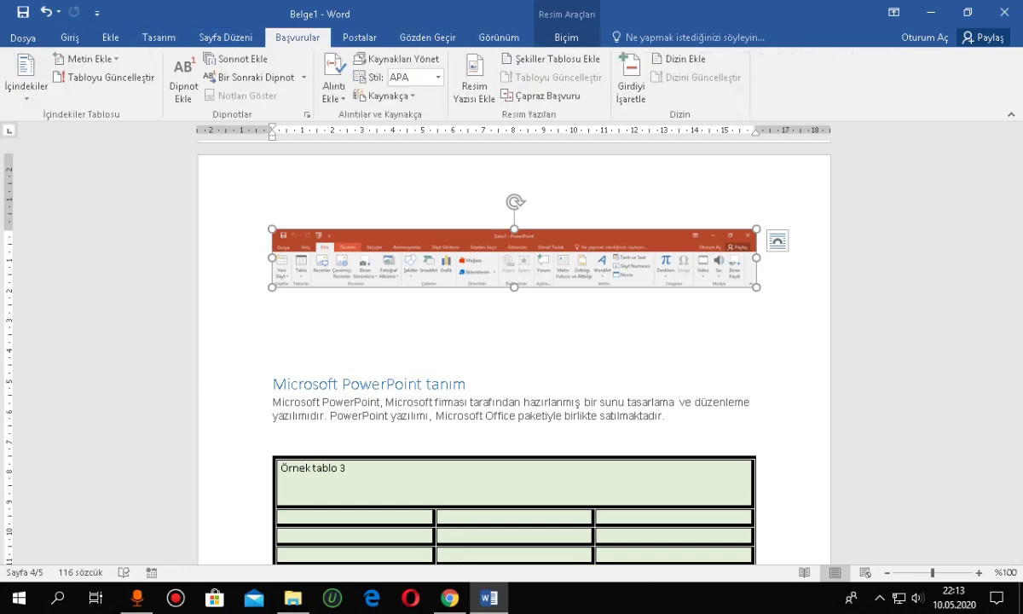
left_click(474, 86)
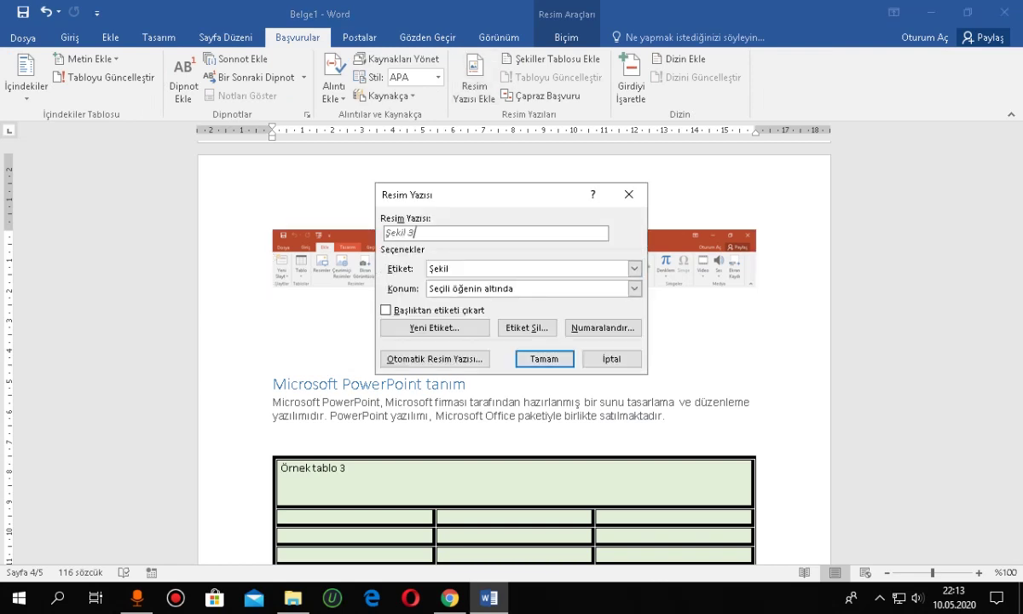
key("Return")
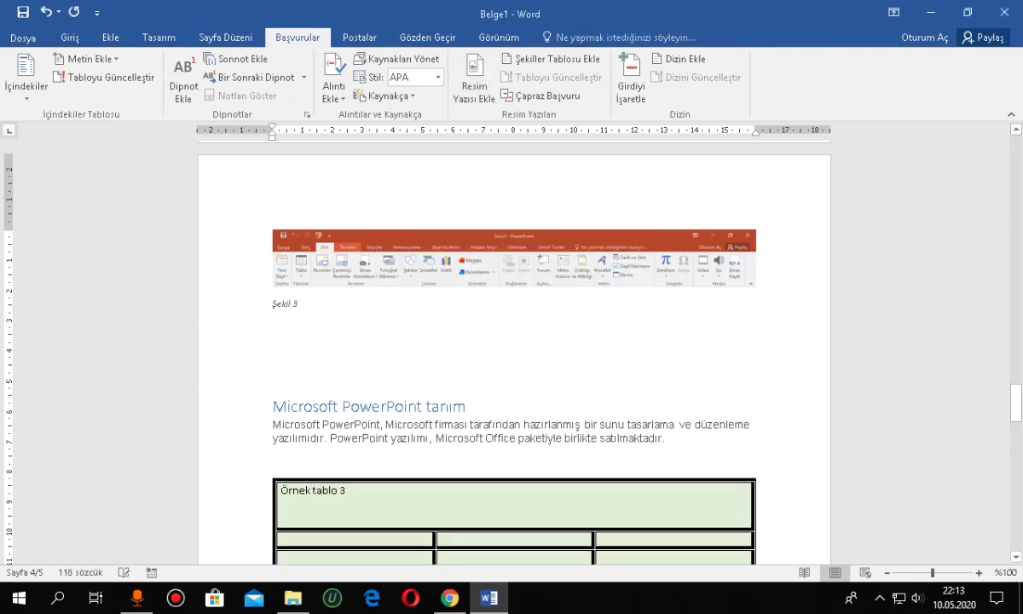
left_click(514, 257)
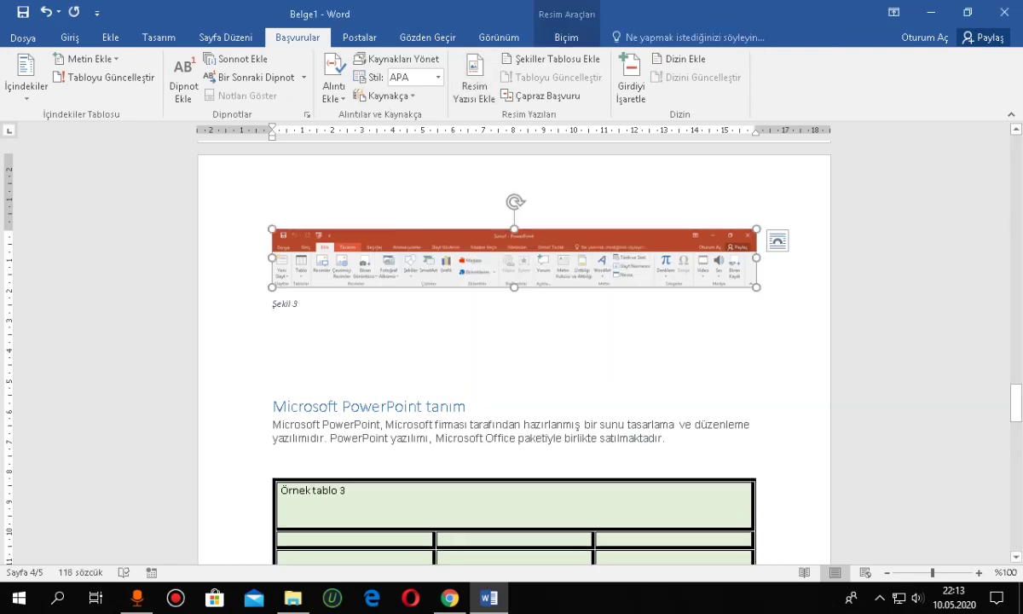
key("Down")
key("Down")
Step: Insert a table of figures with caption label Şekil under Resimler / şekiller tablosu
scroll(514, 341, "up", 4)
scroll(515, 341, "up", 4)
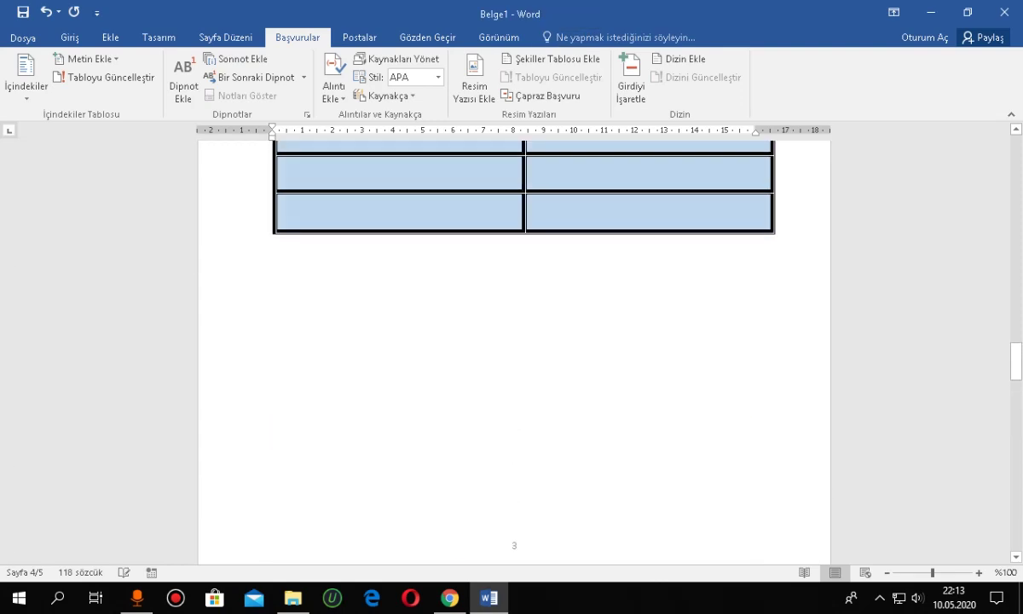
scroll(514, 341, "up", 5)
scroll(515, 341, "up", 5)
scroll(514, 341, "up", 5)
scroll(514, 341, "up", 2)
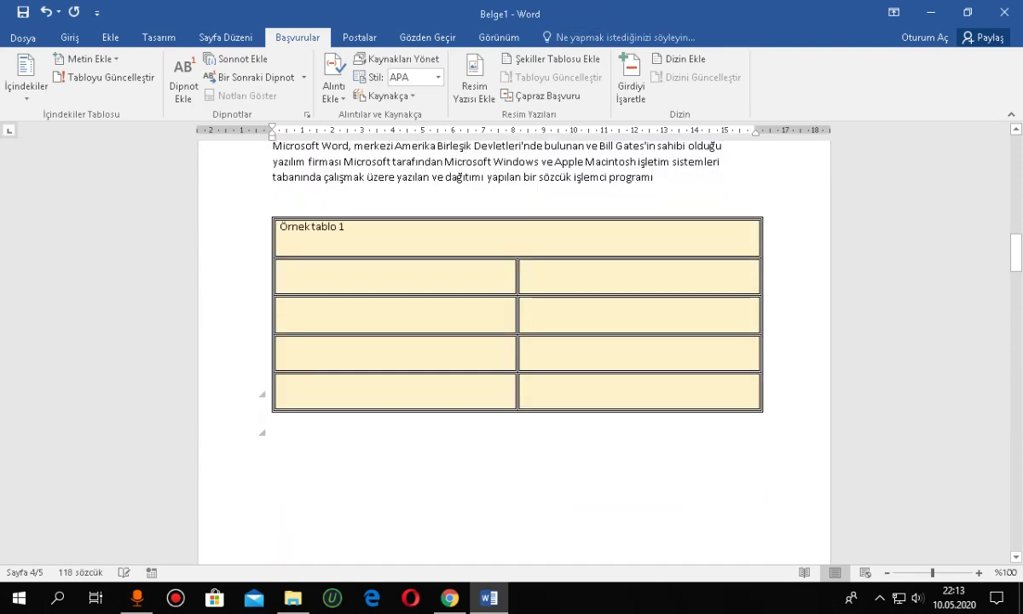
scroll(515, 341, "up", 5)
scroll(514, 341, "up", 5)
scroll(514, 342, "up", 5)
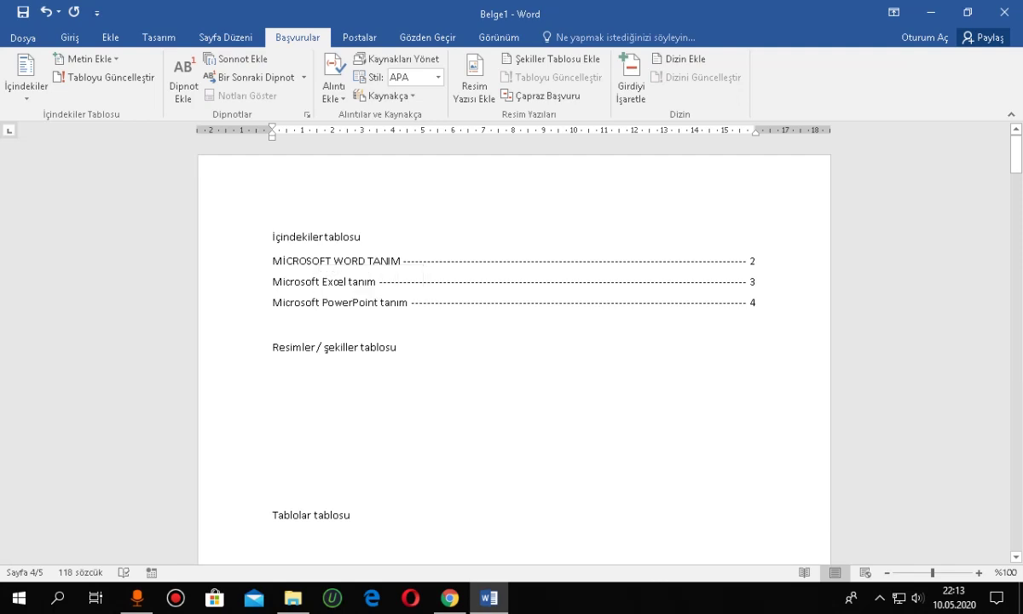
left_click(274, 370)
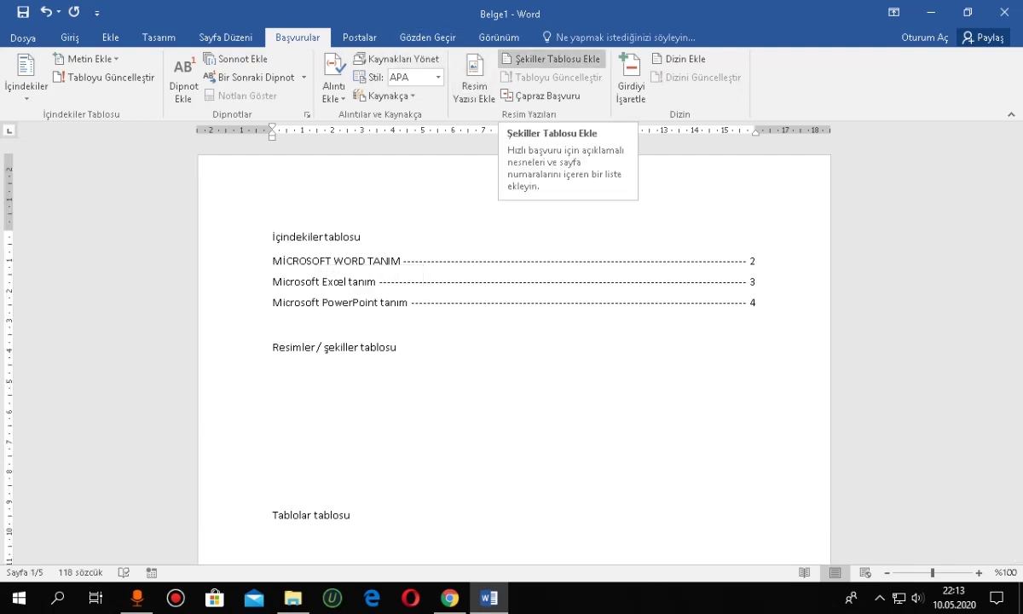
left_click(550, 59)
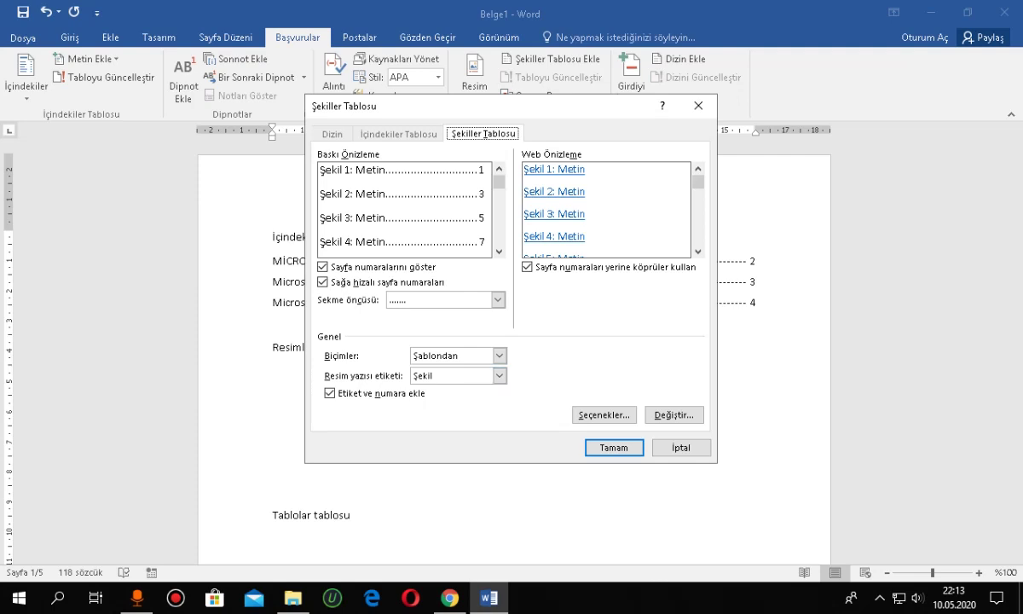
left_click(499, 376)
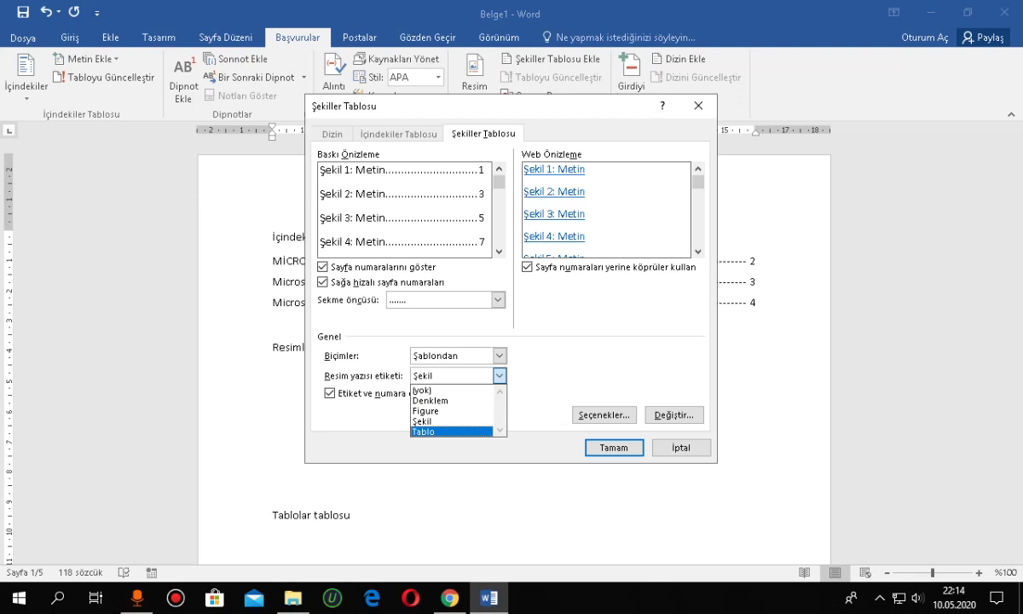
left_click(452, 421)
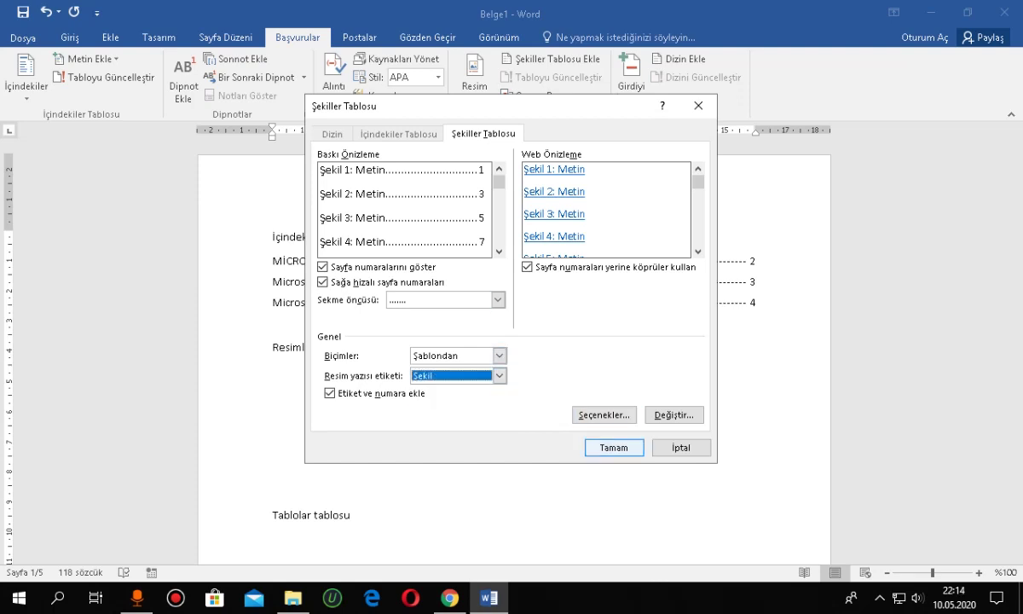
key("Return")
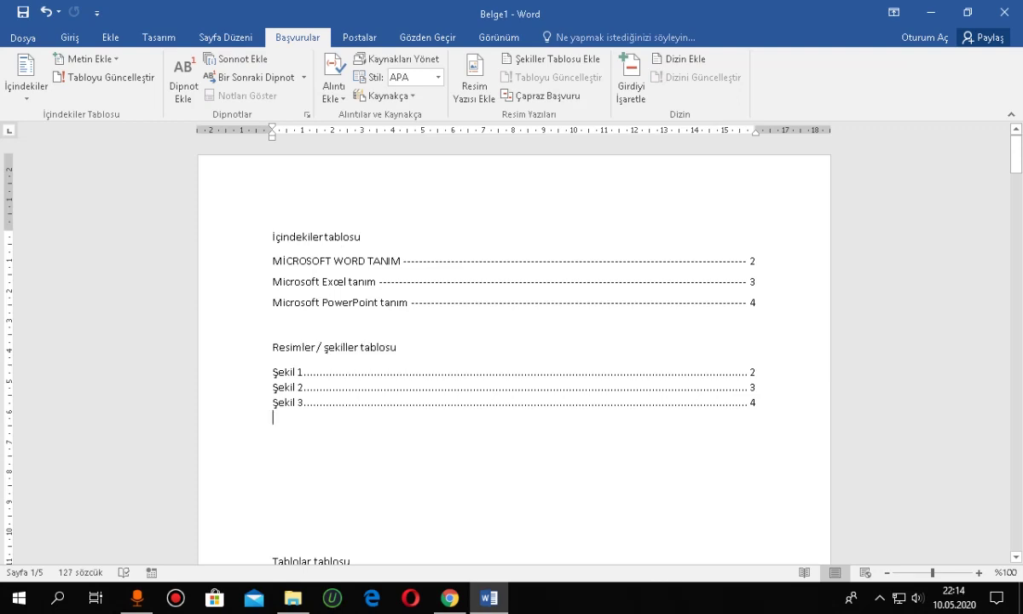
Step: Remove the extra empty line between the figures list and Tablolar tablosu
left_click(302, 372)
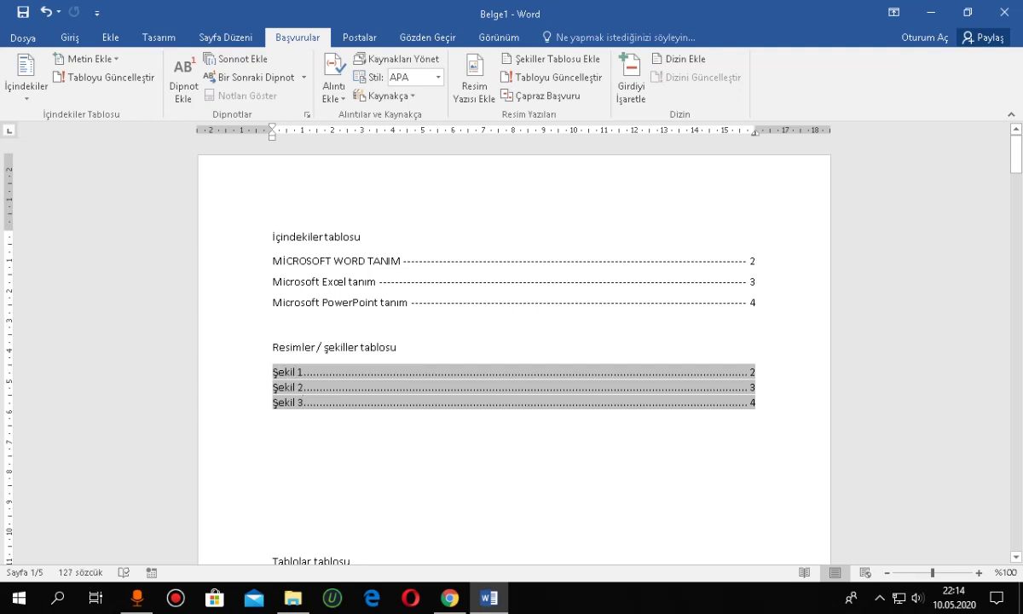
left_click(273, 465)
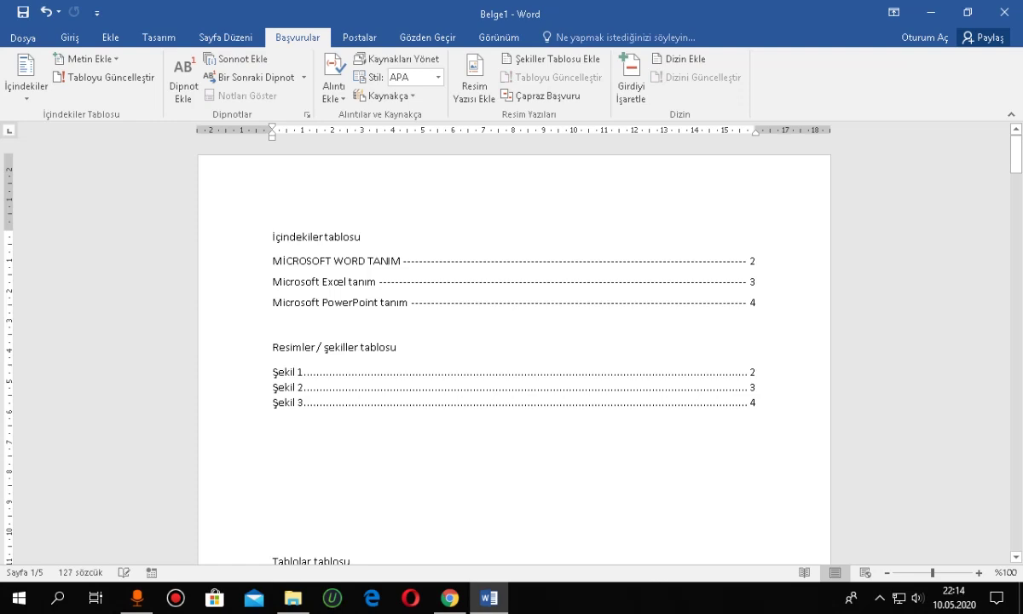
left_click(273, 512)
key("BackSpace")
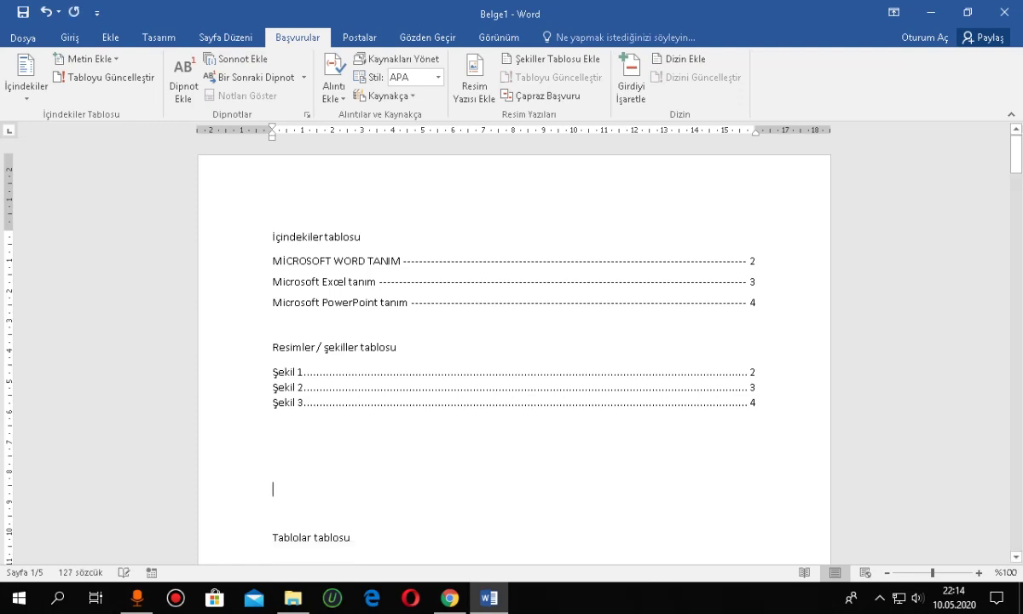
key("ctrl+v")
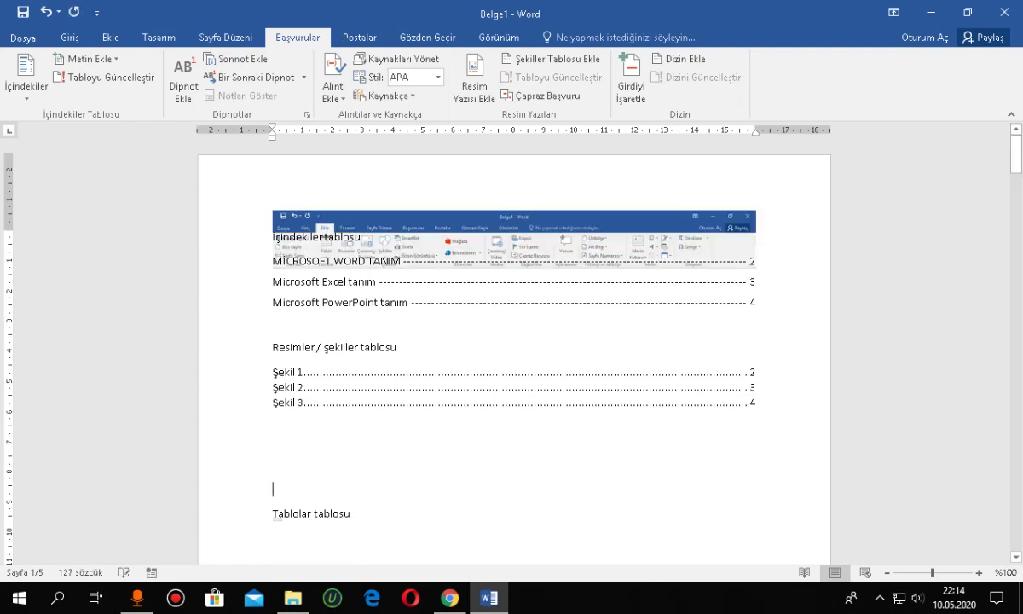
key("ctrl+z")
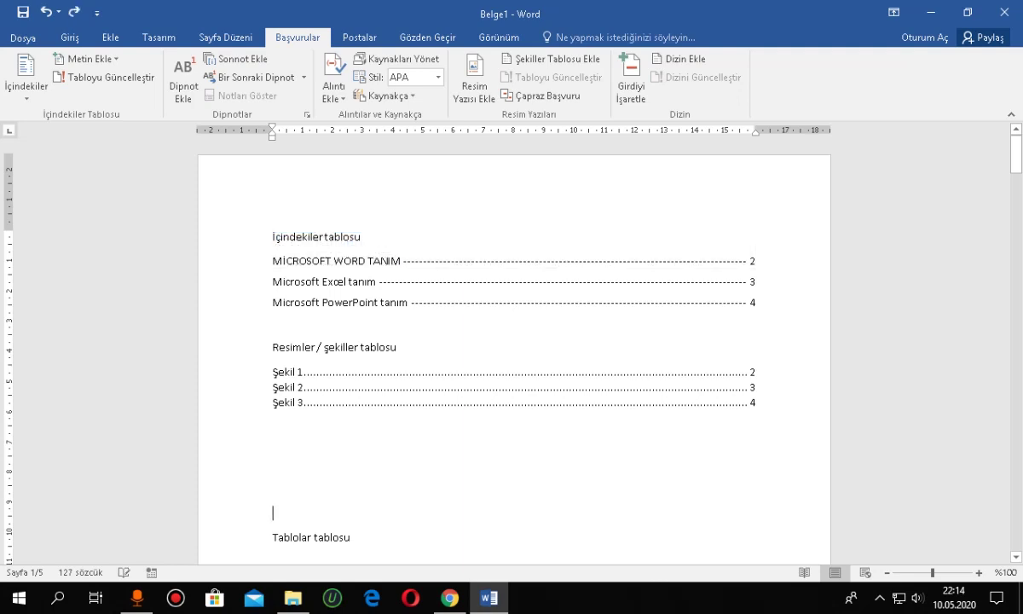
scroll(515, 349, "down", 3)
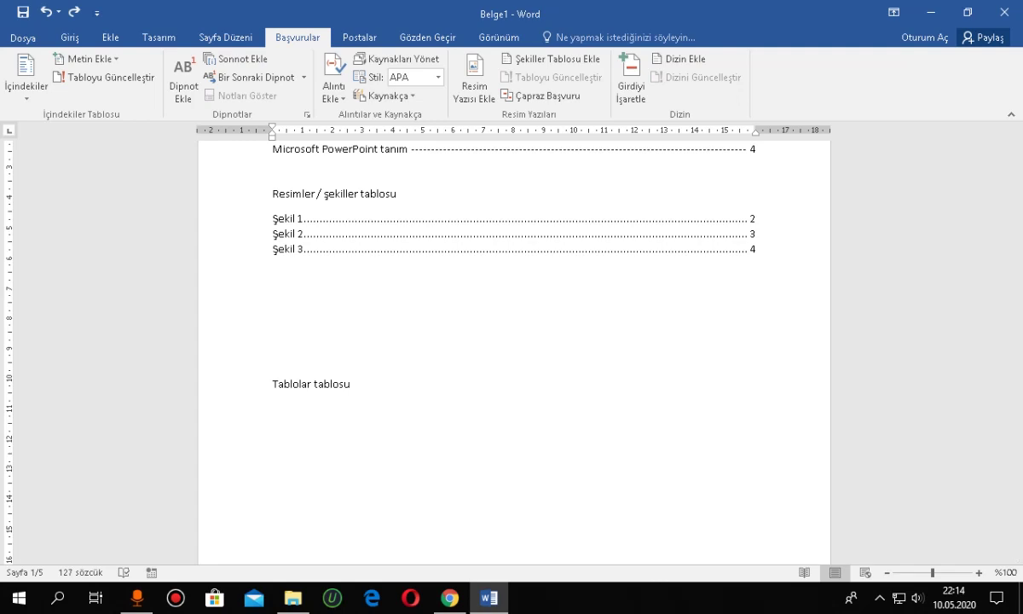
scroll(514, 350, "down", 4)
scroll(515, 350, "down", 3)
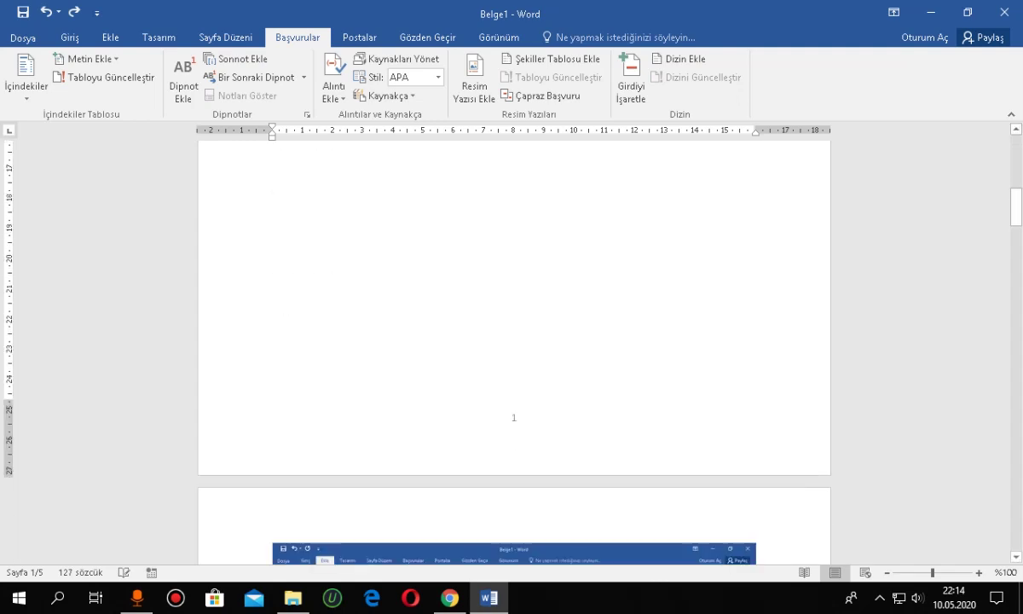
scroll(514, 349, "down", 6)
scroll(514, 350, "down", 1)
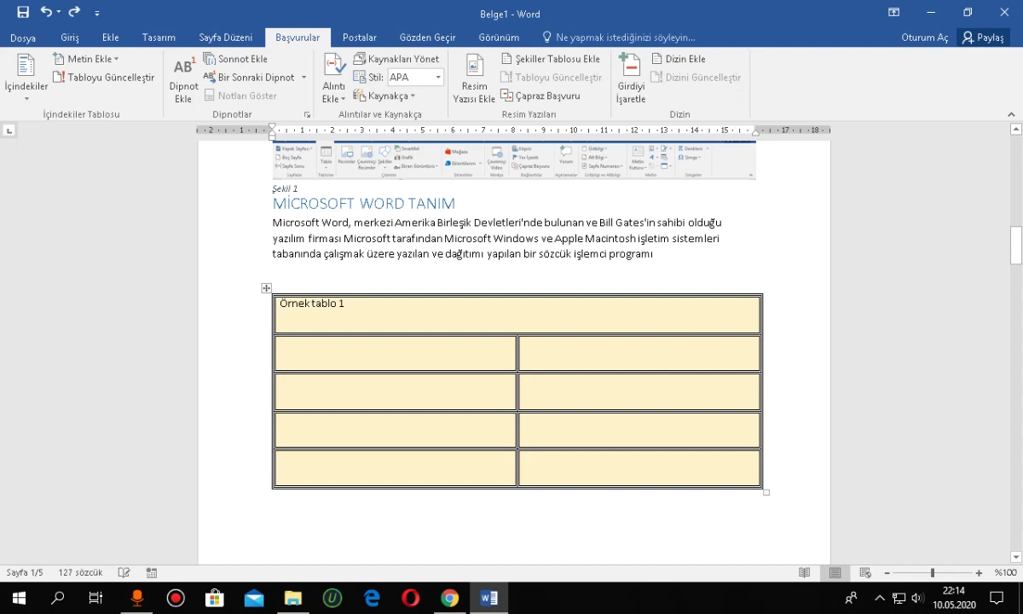
Step: Caption the Örnek tablo 1 table as 'Tablo 1 word' using the Tablo label
left_click(266, 288)
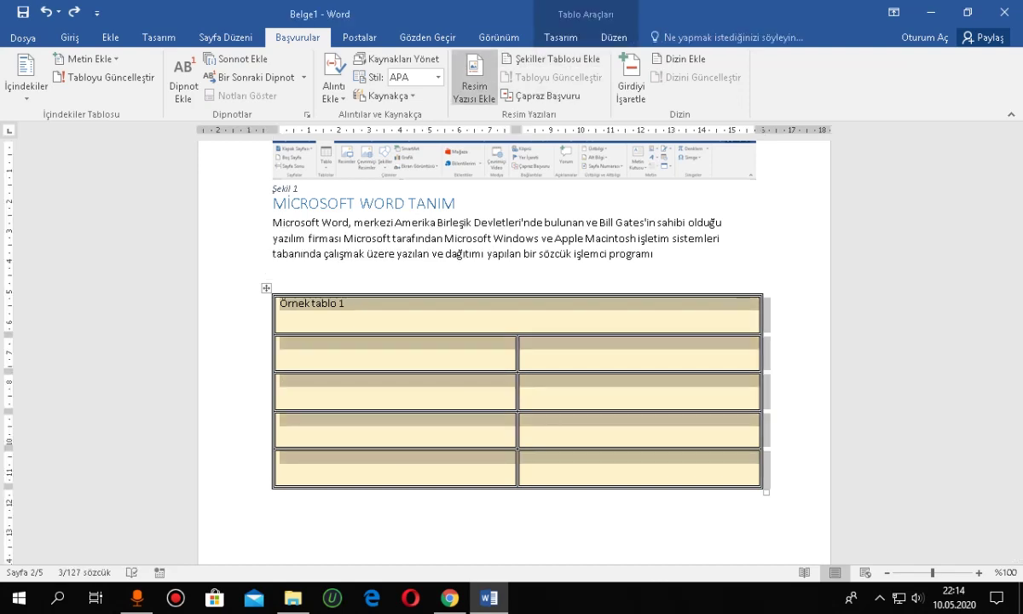
left_click(474, 85)
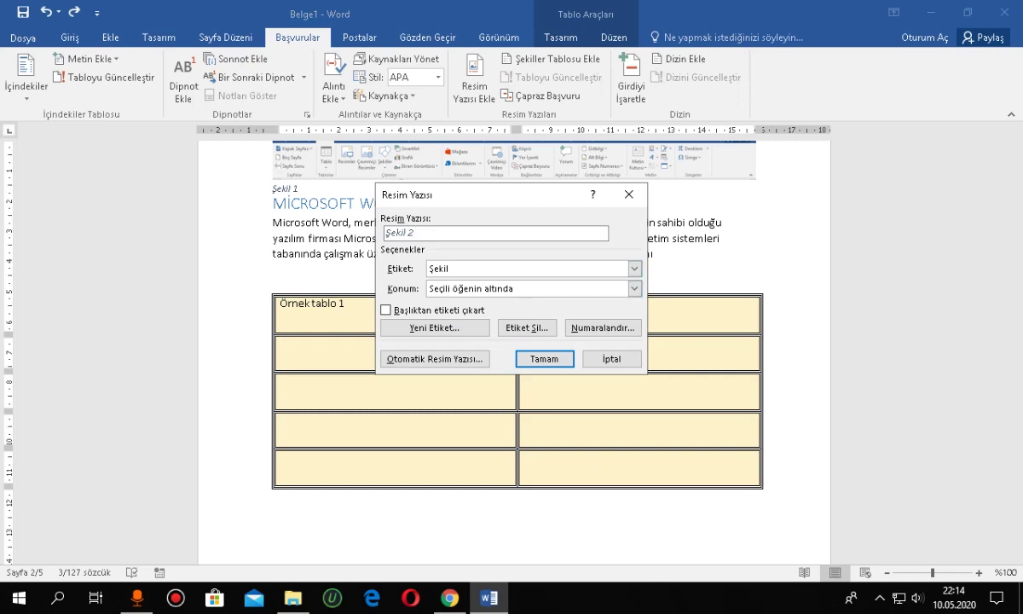
left_click(635, 268)
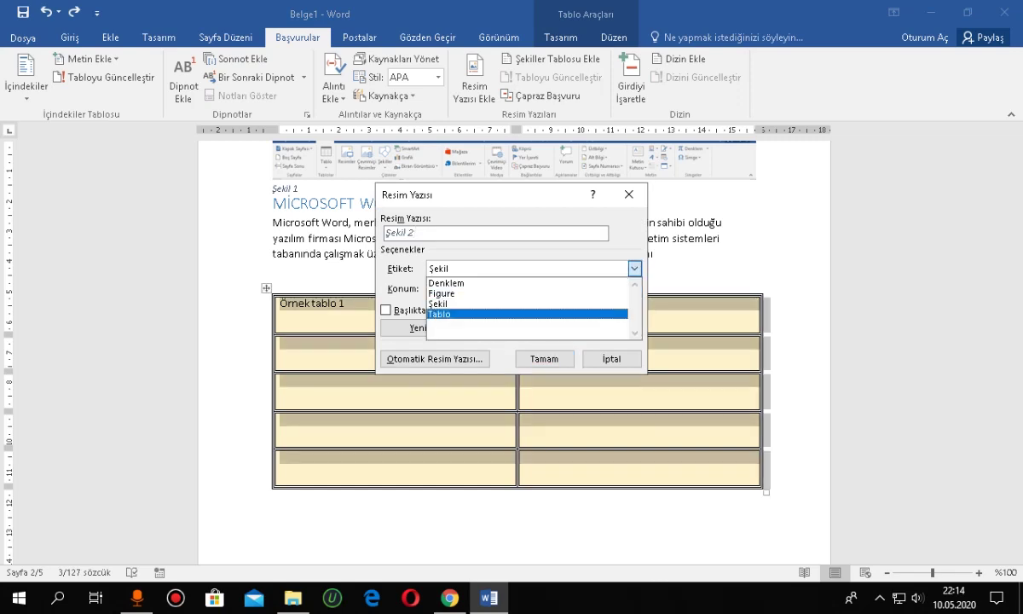
left_click(477, 313)
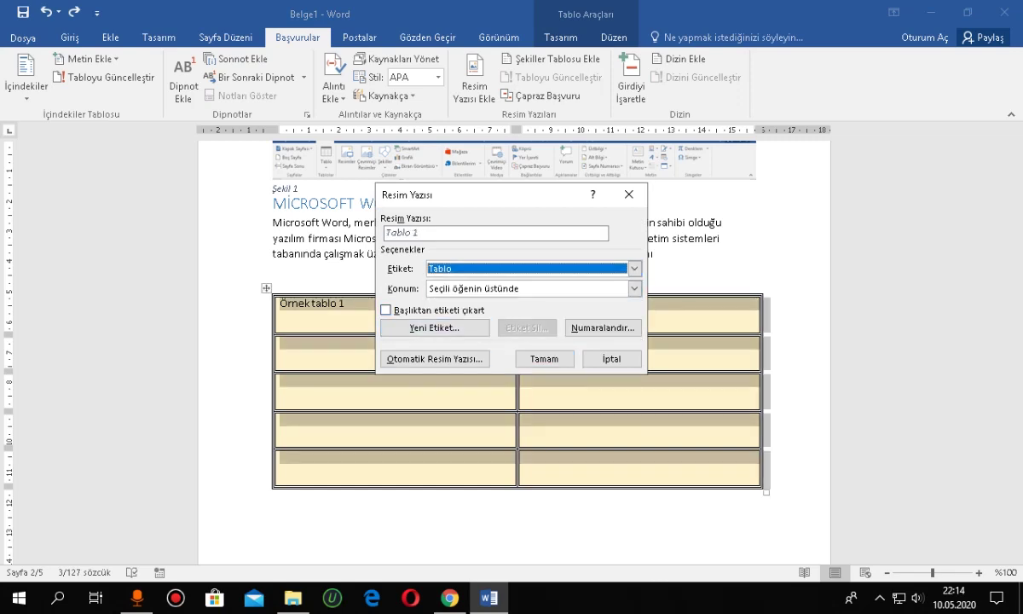
left_click(419, 233)
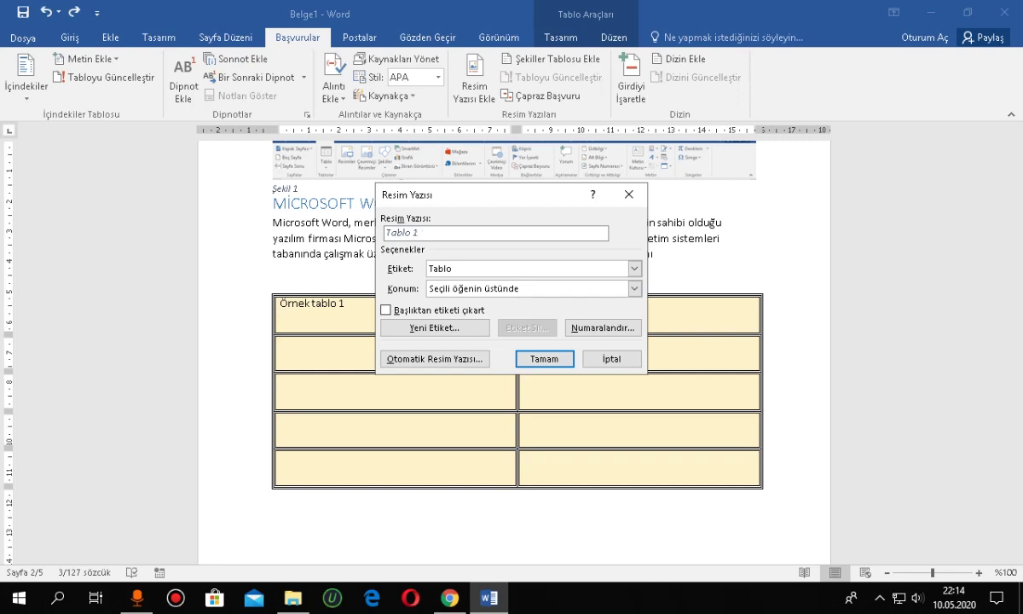
type(" w")
type("o")
type("rd")
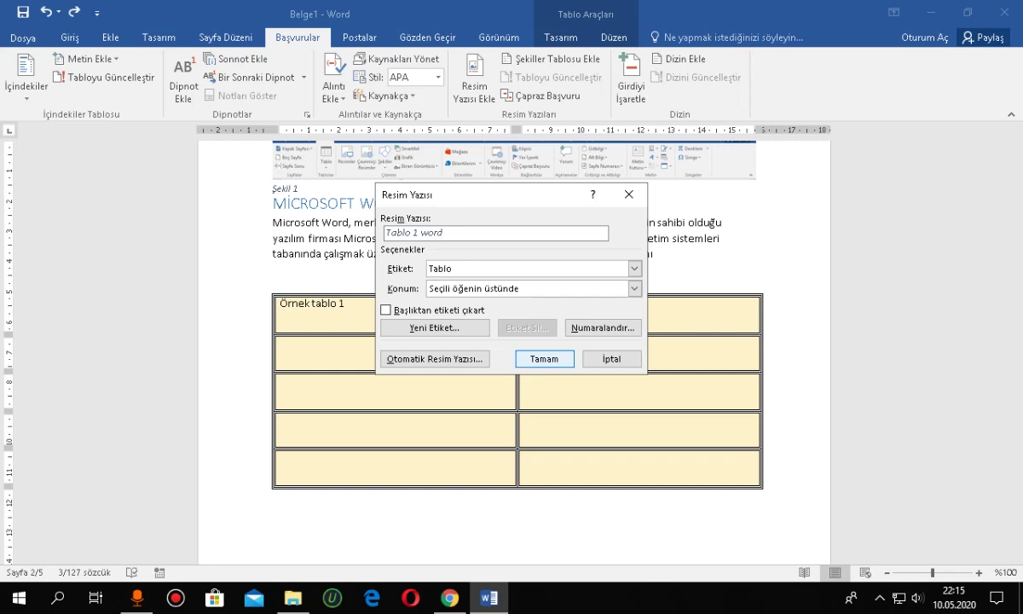
key("Return")
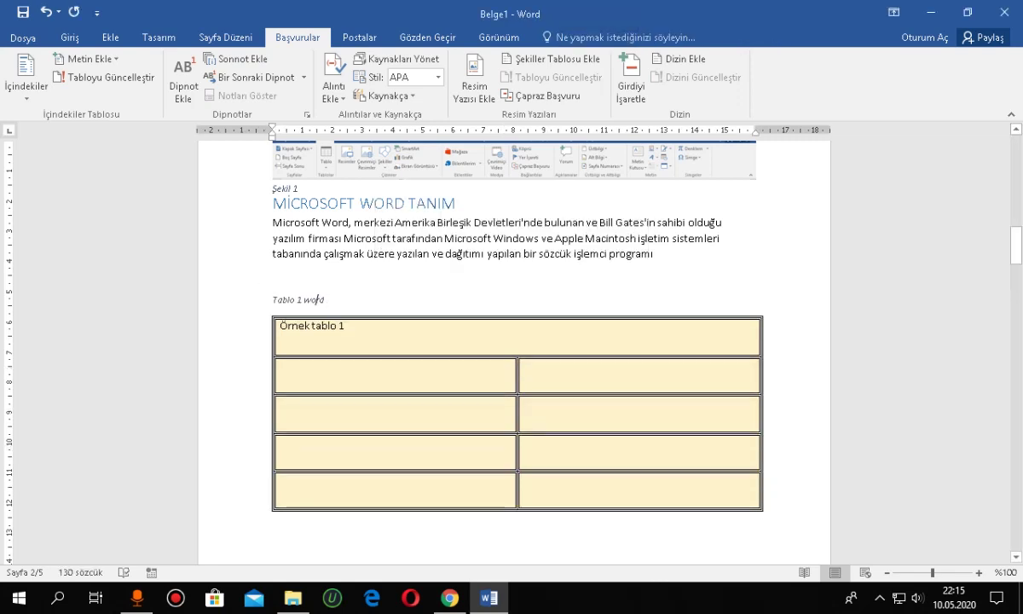
Step: Caption the Örnek tablo 2 table as 'Tablo 2 excel'
scroll(511, 341, "down", 3)
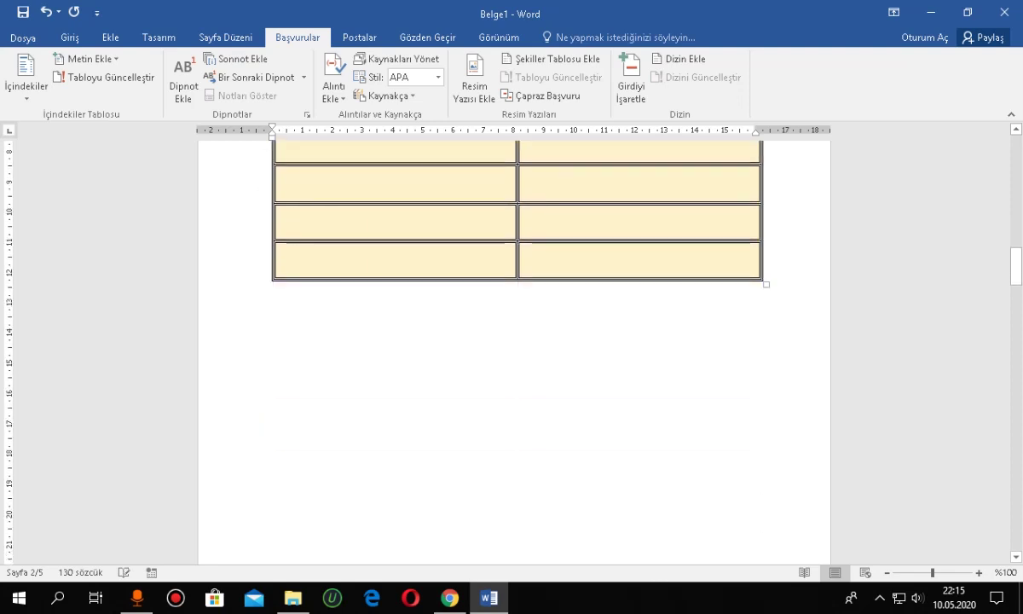
scroll(512, 341, "down", 3)
scroll(512, 342, "down", 3)
scroll(512, 341, "down", 1)
scroll(512, 341, "down", 3)
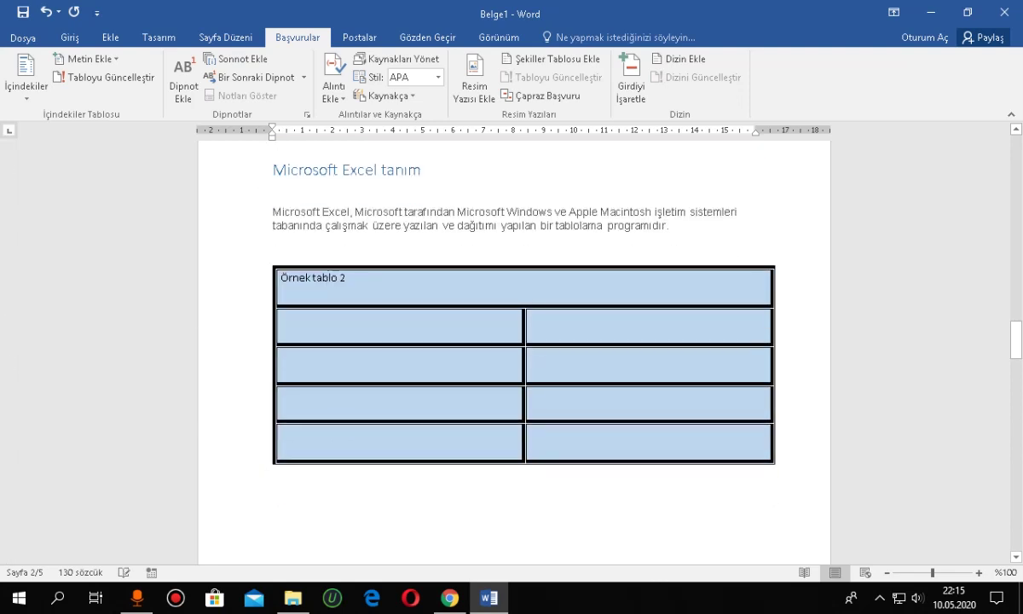
left_click(426, 281)
left_click(474, 85)
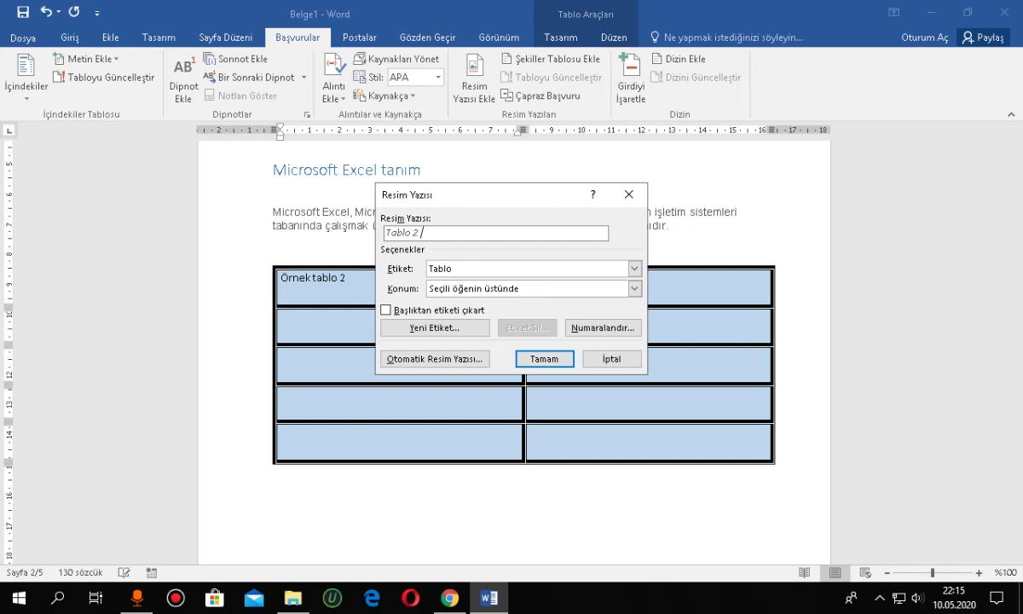
type("ce")
key("BackSpace")
key("BackSpace")
key("BackSpace")
type("xcel")
key("Return")
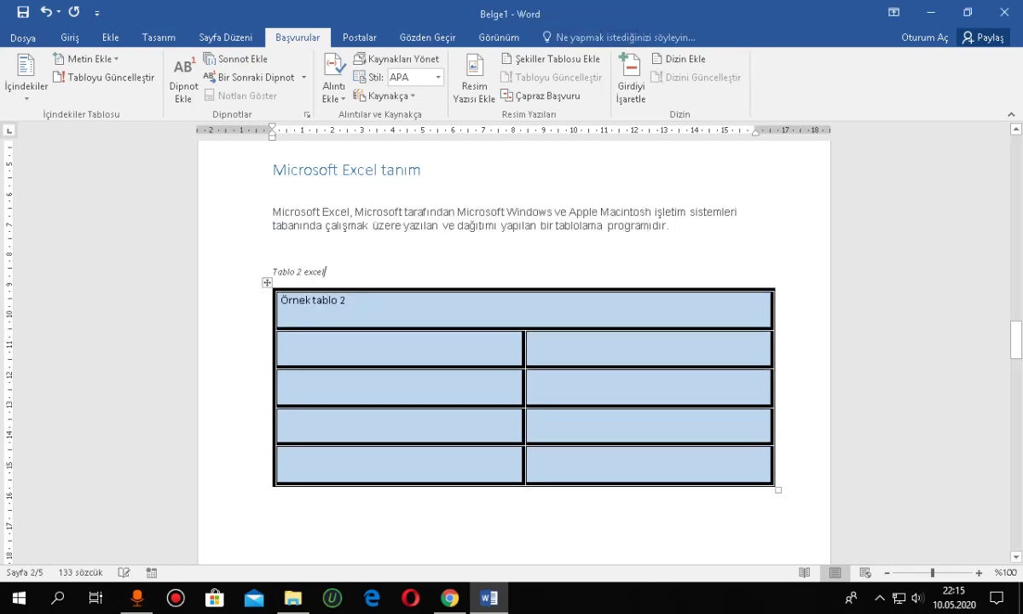
Step: Caption the green Örnek tablo 3 table as 'Tablo 3 powerpoint' above it
scroll(512, 341, "down", 5)
scroll(512, 341, "down", 5)
scroll(512, 341, "down", 3)
scroll(512, 341, "down", 3)
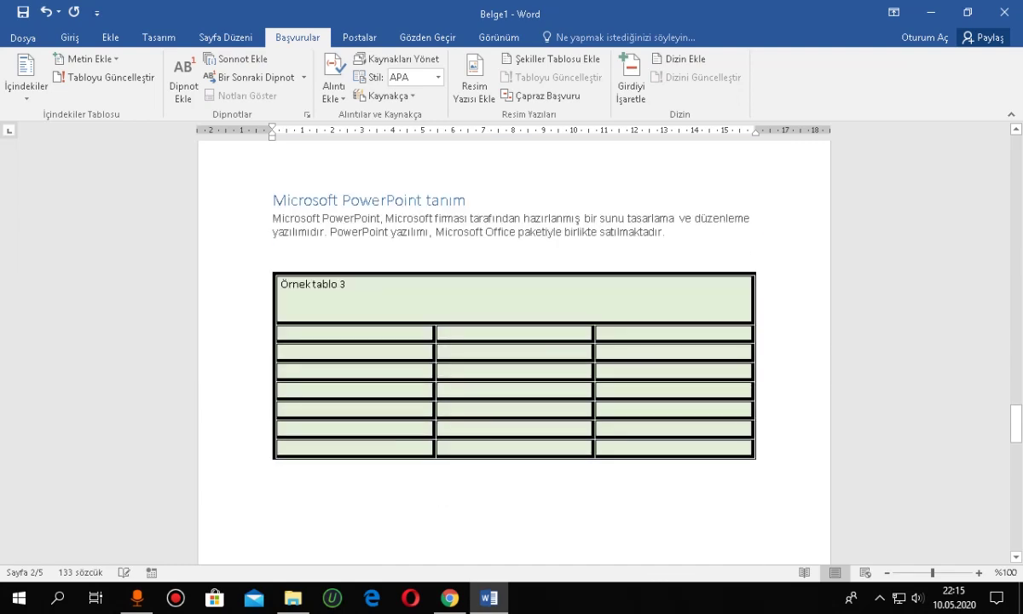
left_click(324, 284)
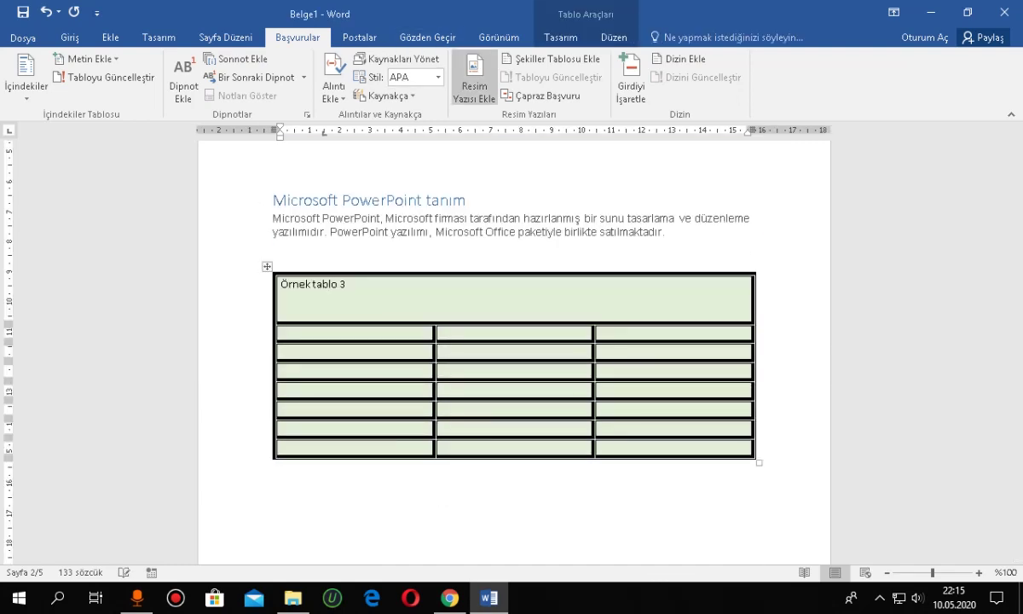
left_click(474, 81)
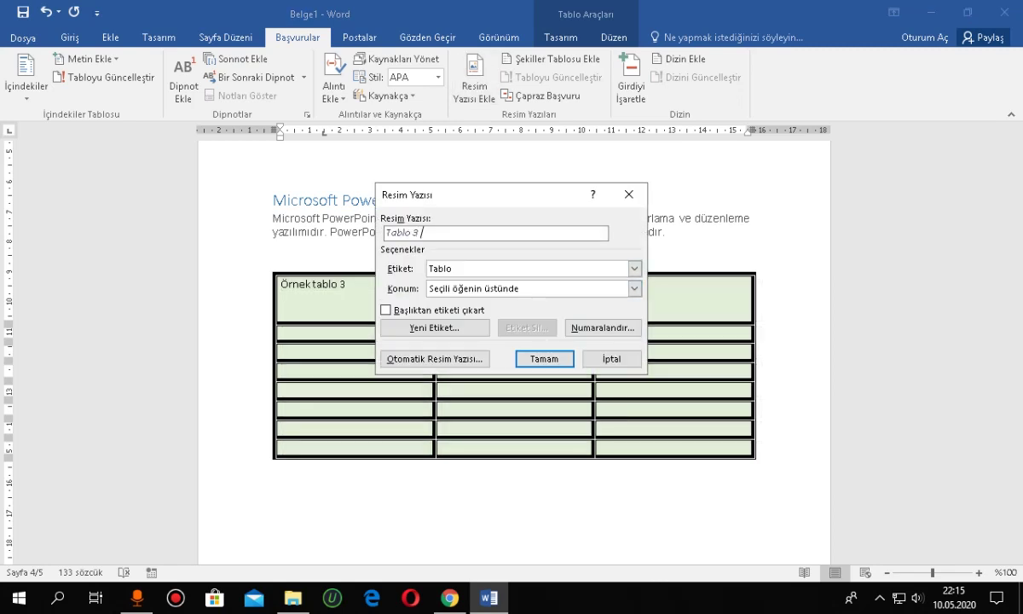
left_click_drag(487, 196, 521, 243)
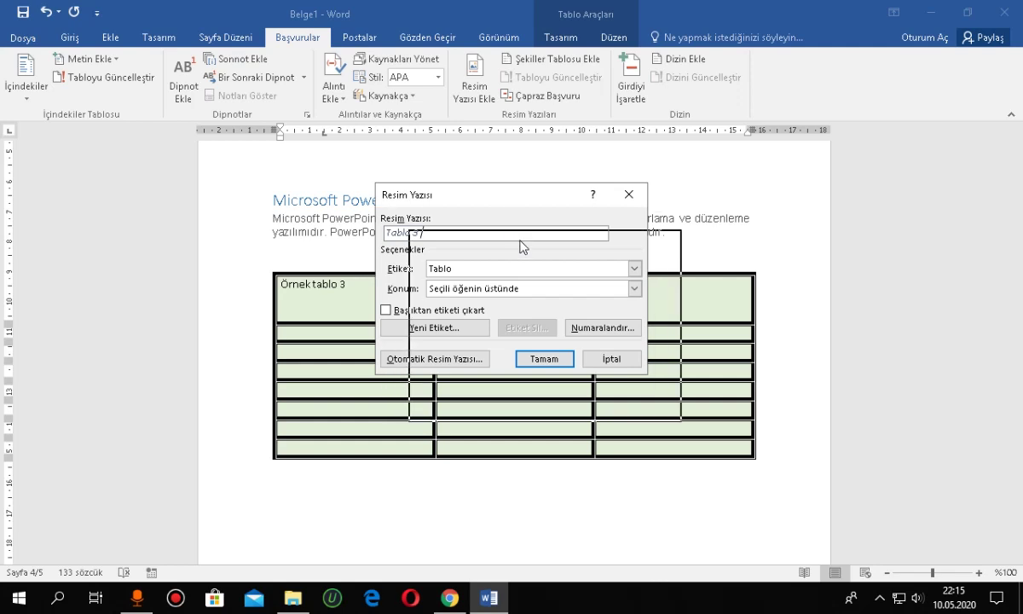
type(" po")
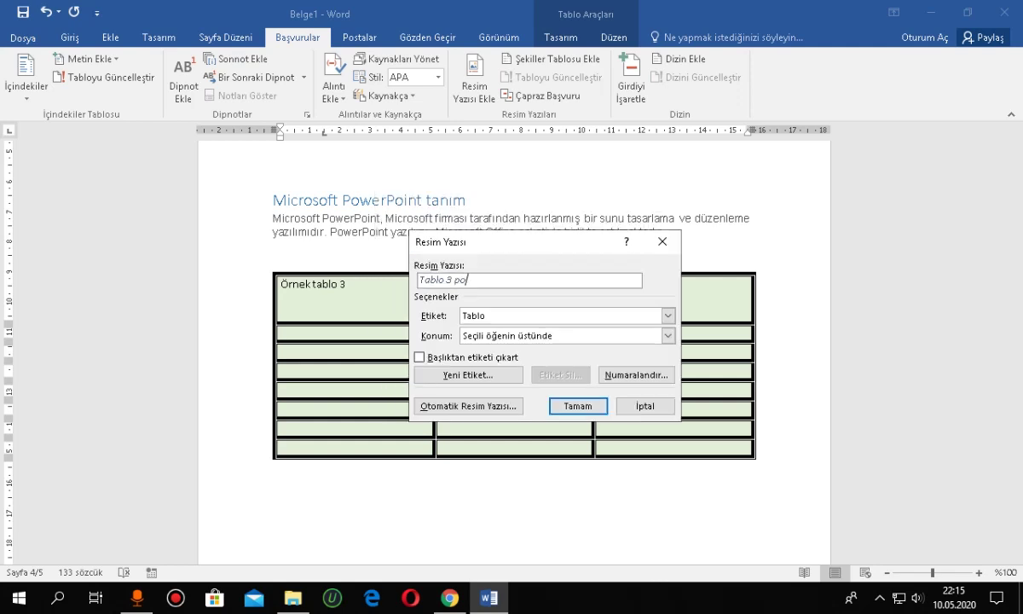
type("wer")
type("po")
type("int")
key("Return")
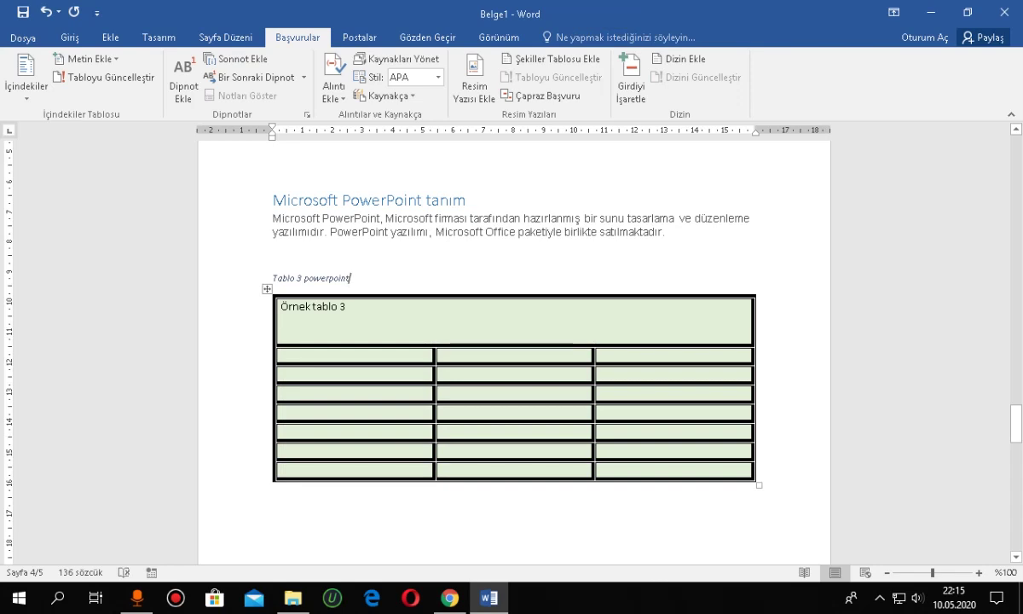
left_click(298, 278)
left_click_drag(273, 278, 352, 278)
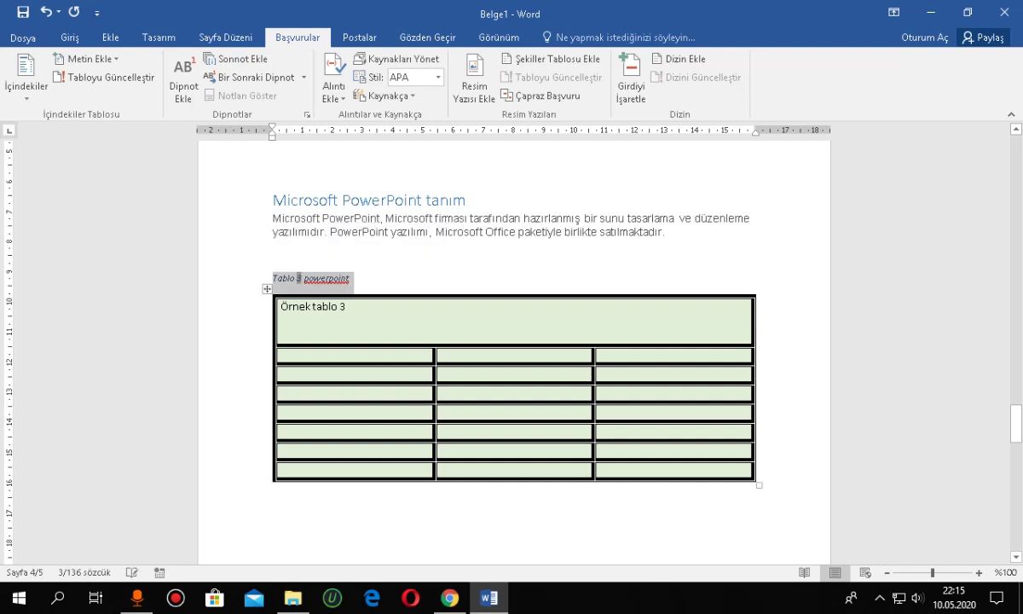
left_click(329, 278)
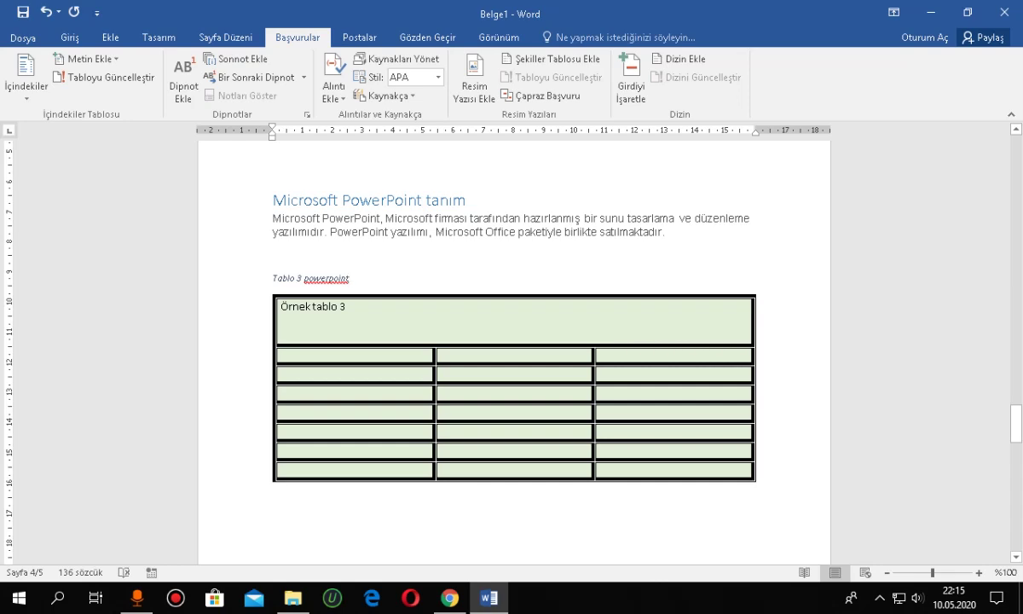
Step: Delete the blank lines above the Tablolar tablosu heading
scroll(512, 341, "up", 3)
scroll(511, 341, "up", 7)
scroll(511, 341, "up", 7)
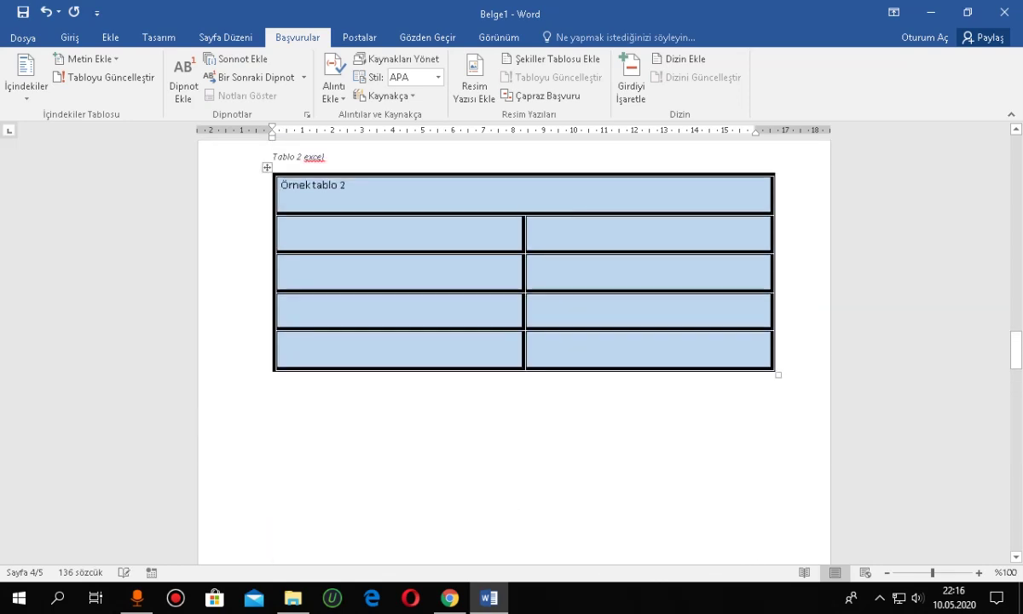
scroll(512, 341, "up", 5)
scroll(511, 341, "up", 5)
scroll(512, 342, "up", 5)
scroll(512, 341, "up", 5)
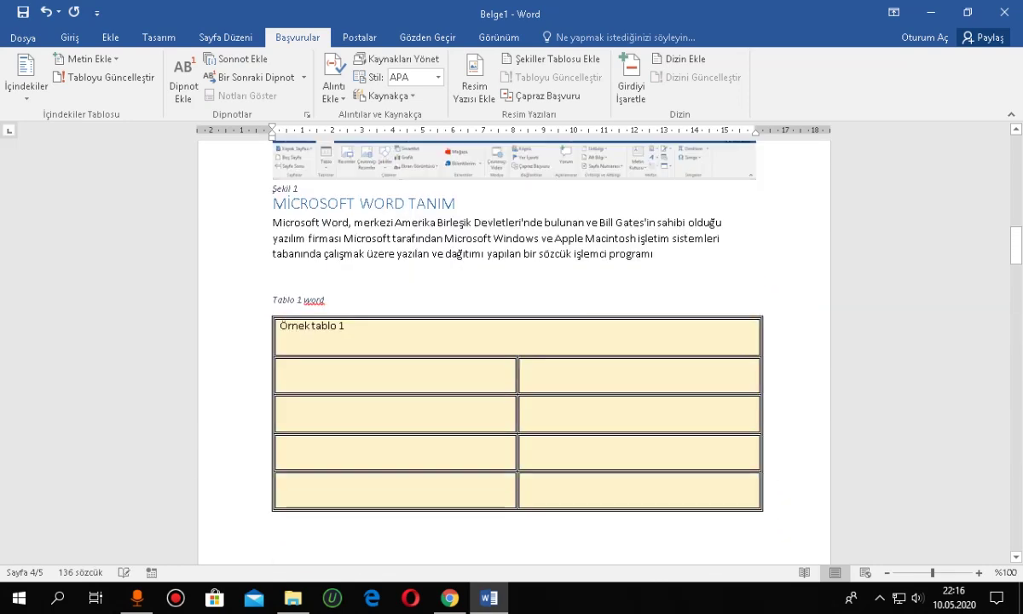
scroll(512, 341, "up", 5)
scroll(511, 341, "up", 5)
scroll(511, 341, "up", 5)
scroll(512, 341, "up", 1)
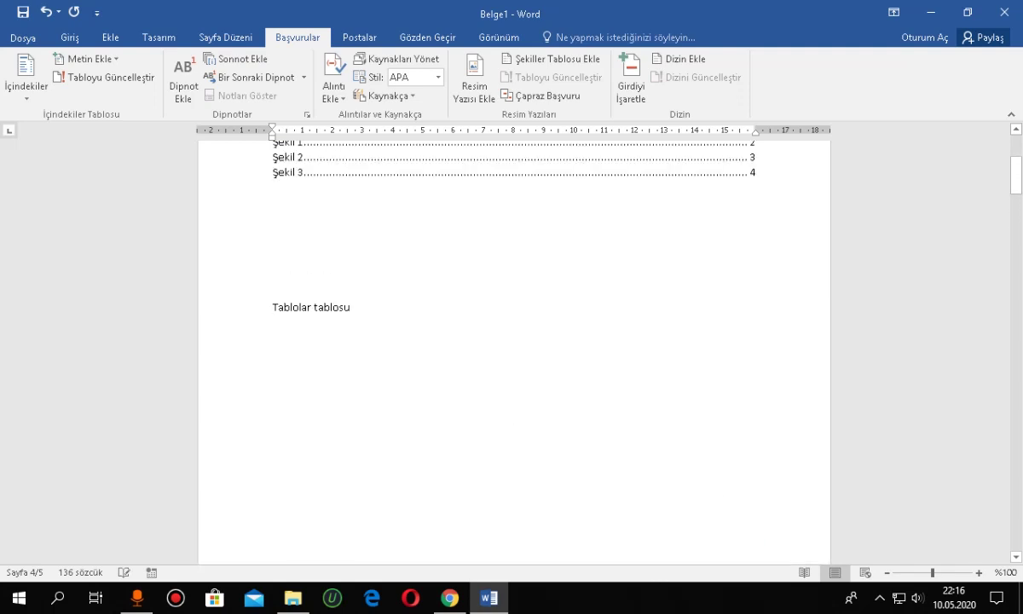
left_click(292, 307)
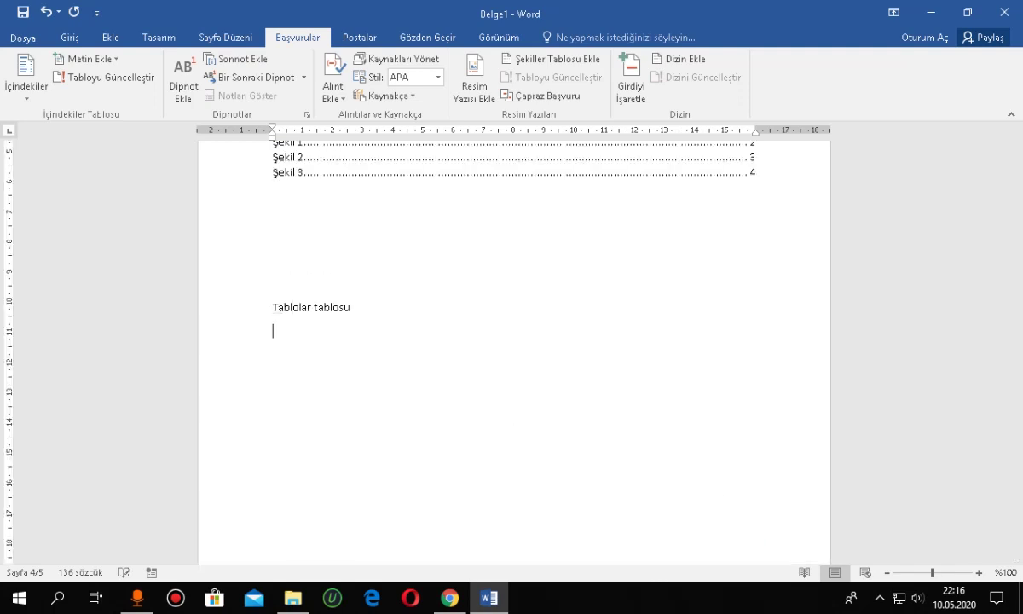
left_click(273, 307)
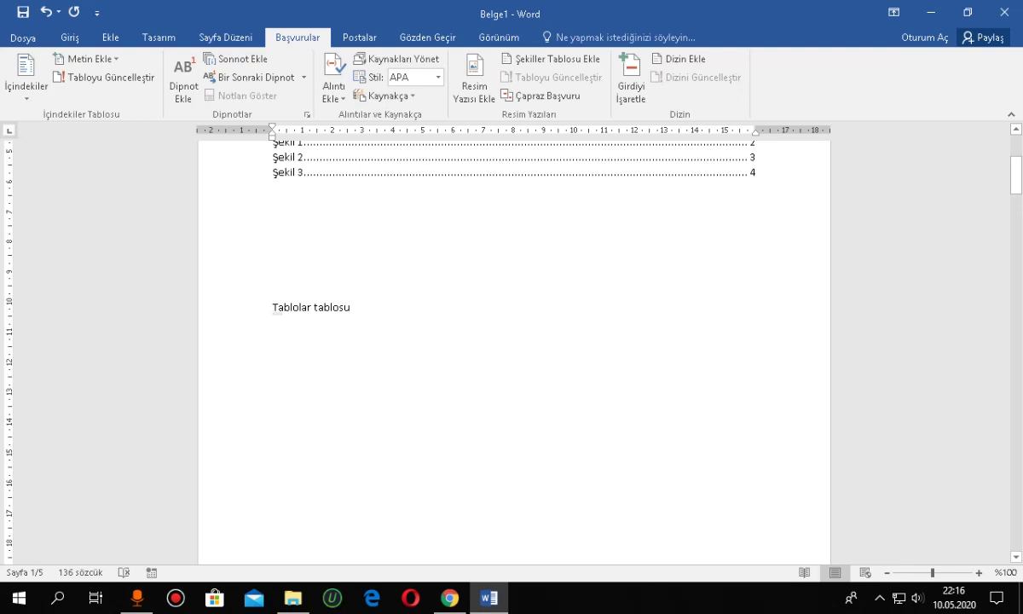
key("BackSpace")
key("BackSpace")
key("BackSpace")
key("BackSpace")
key("Down")
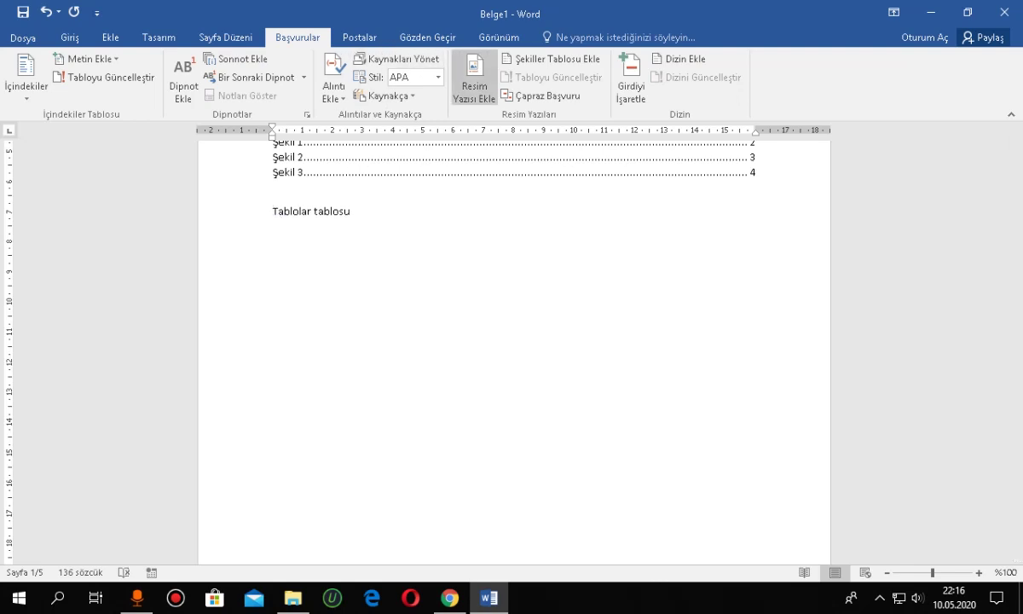
Step: Insert a table of figures with caption label Tablo and underline tab leader
left_click(550, 59)
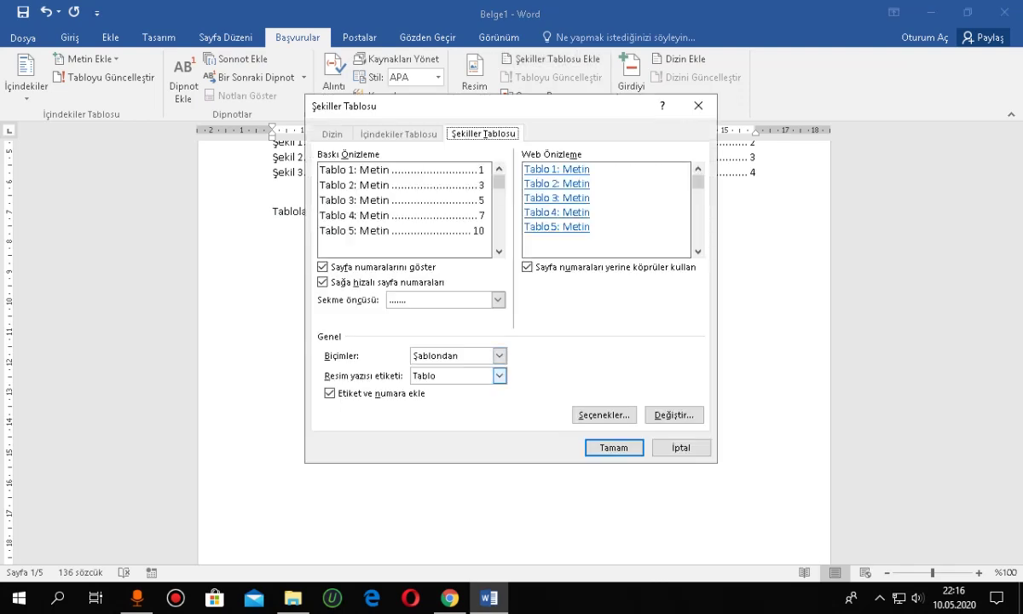
left_click(499, 375)
left_click(435, 429)
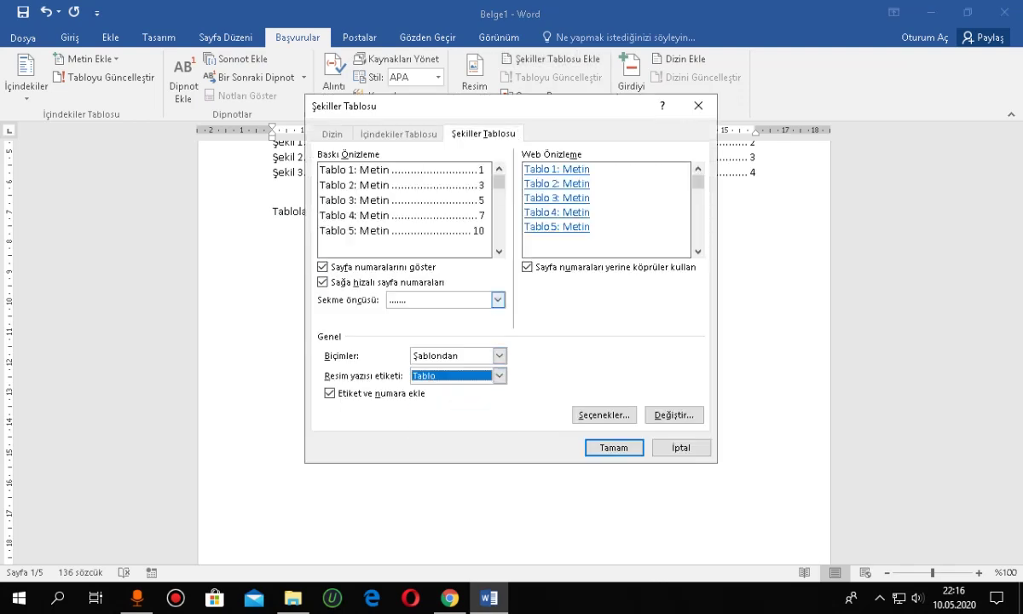
left_click(497, 300)
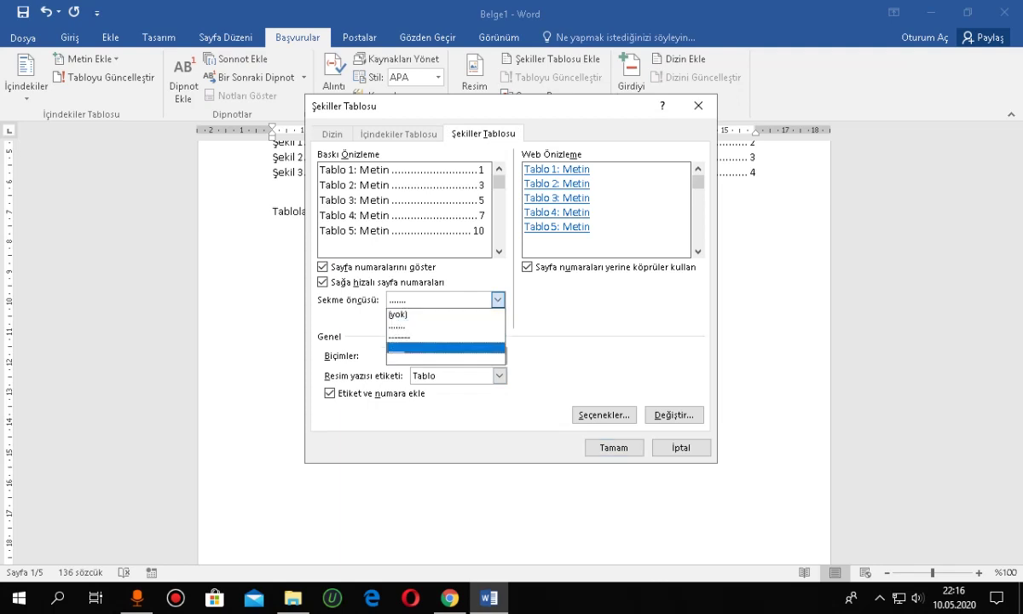
left_click(443, 350)
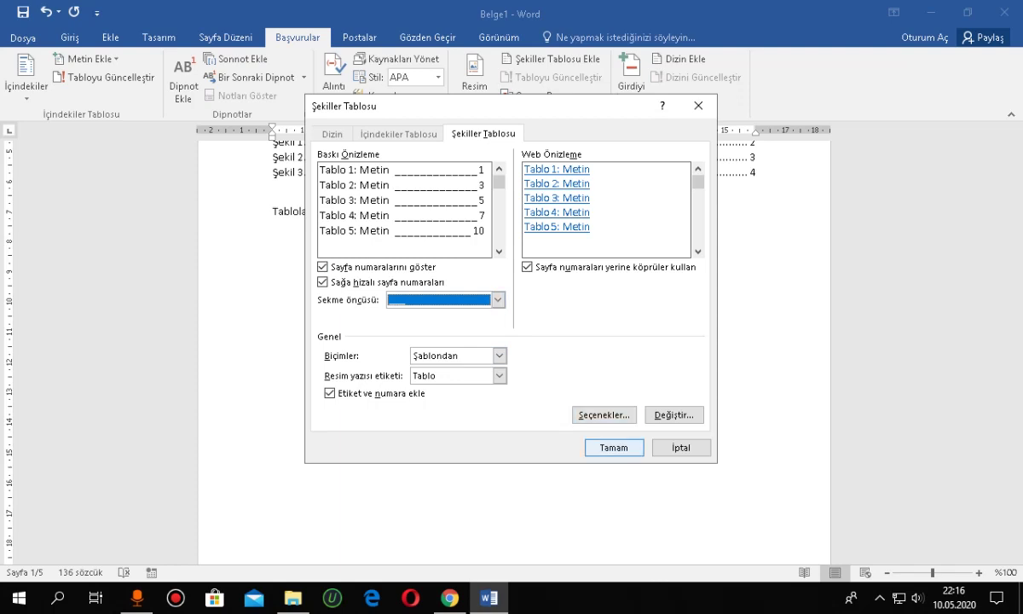
left_click(614, 448)
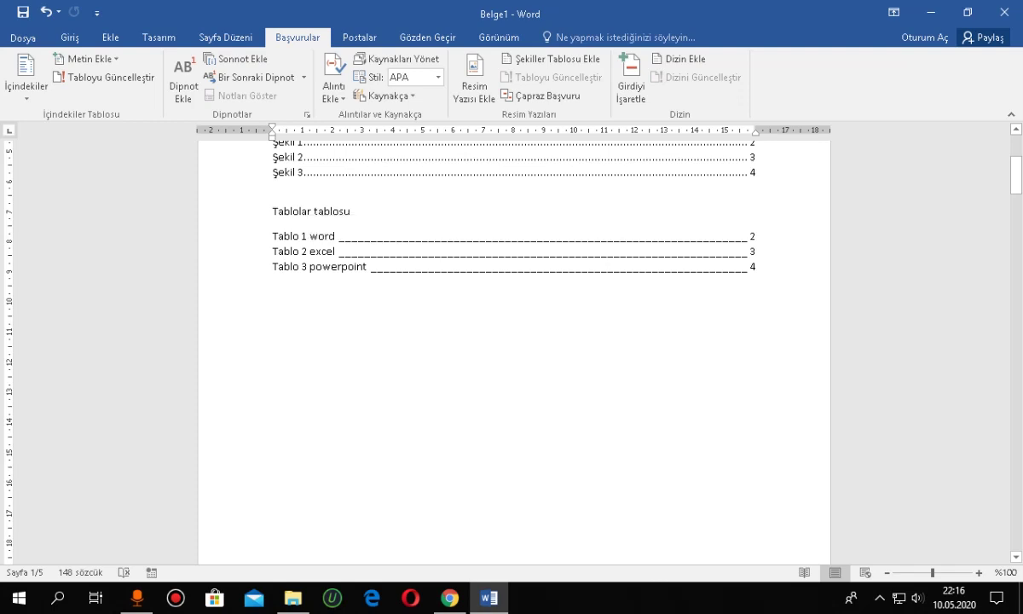
Step: Move the ribbon screenshot off the table of contents
scroll(315, 226, "up", 5)
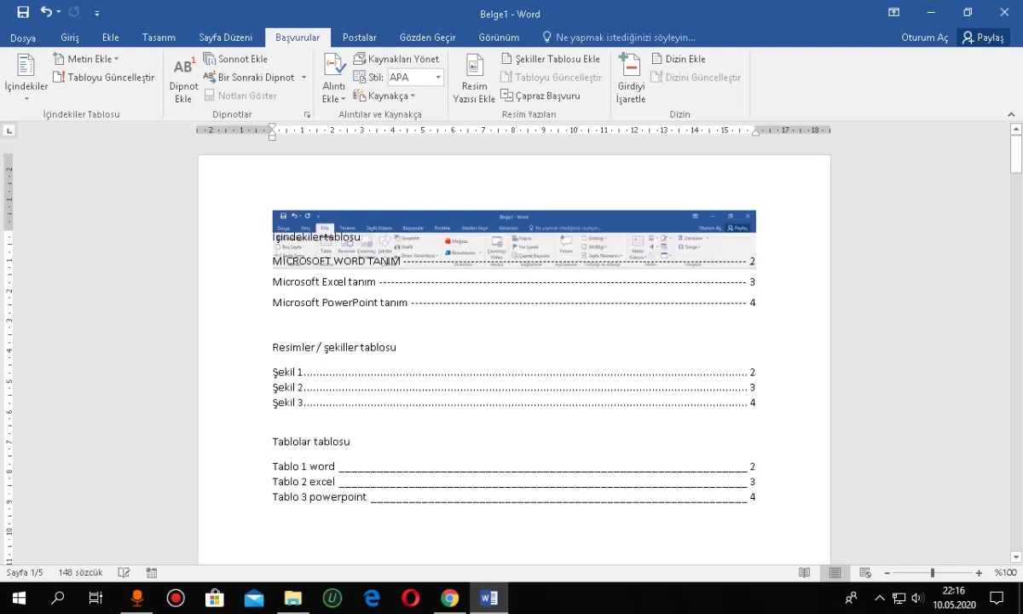
left_click(512, 239)
mouse_move(512, 239)
left_mouse_down()
mouse_move(628, 531)
mouse_move(503, 560)
left_mouse_up()
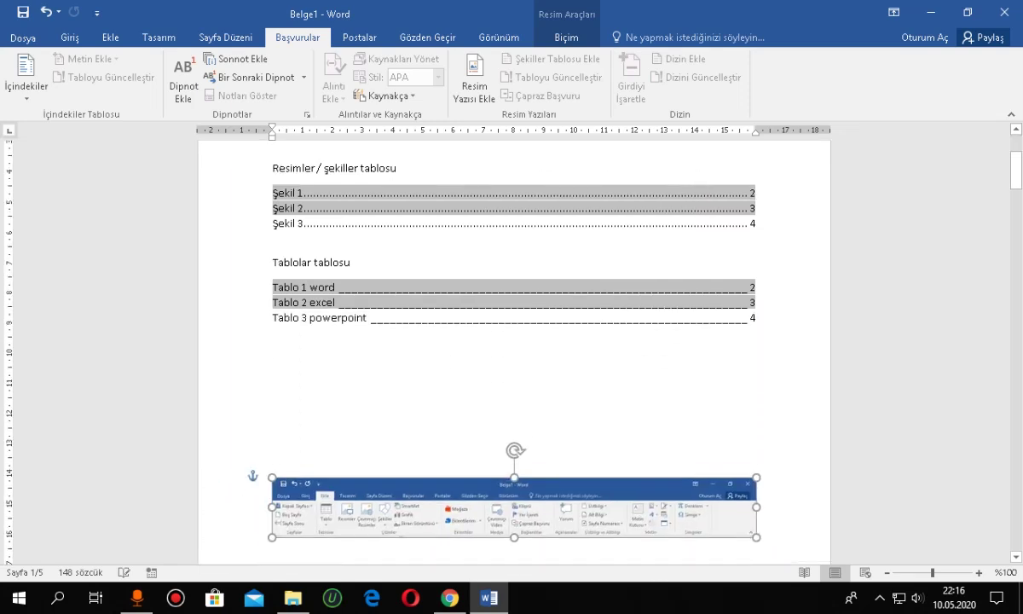
left_click_drag(504, 561, 506, 503)
scroll(512, 341, "up", 3)
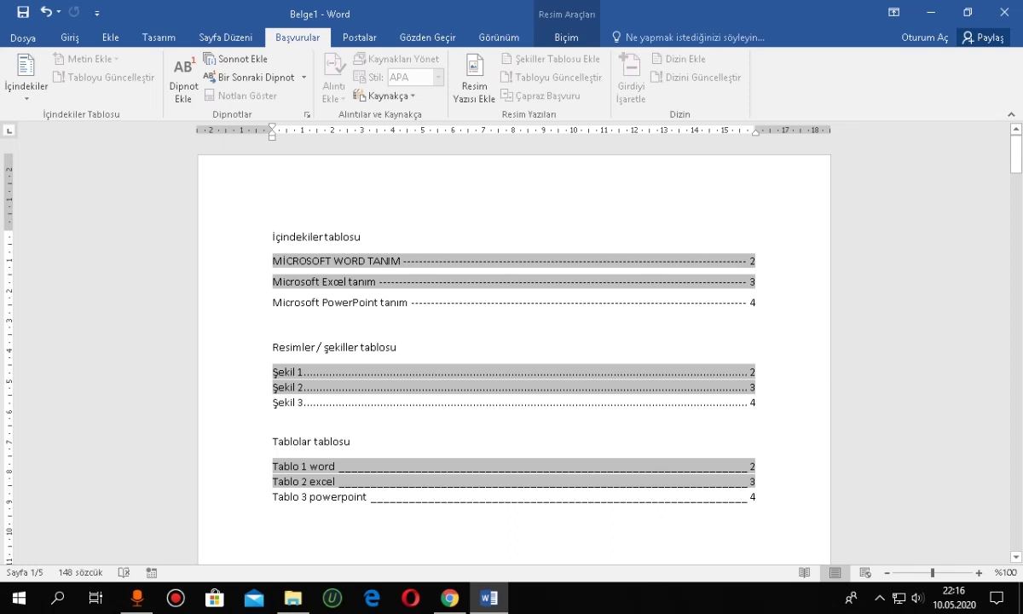
left_click(362, 236)
Step: Follow the contents entry to the MİCROSOFT WORD TANIM heading
left_click(352, 261)
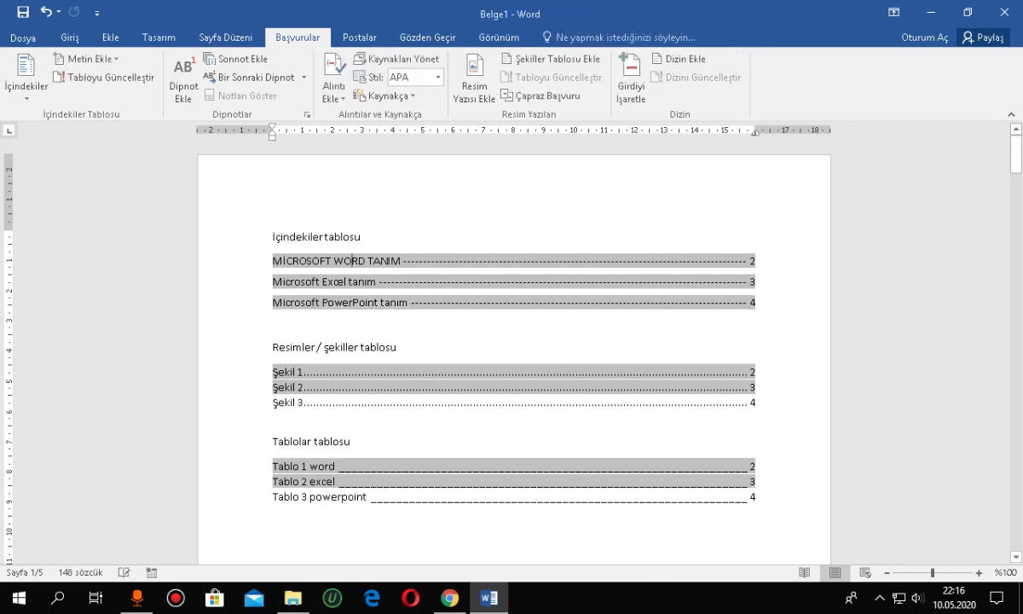
key("Down")
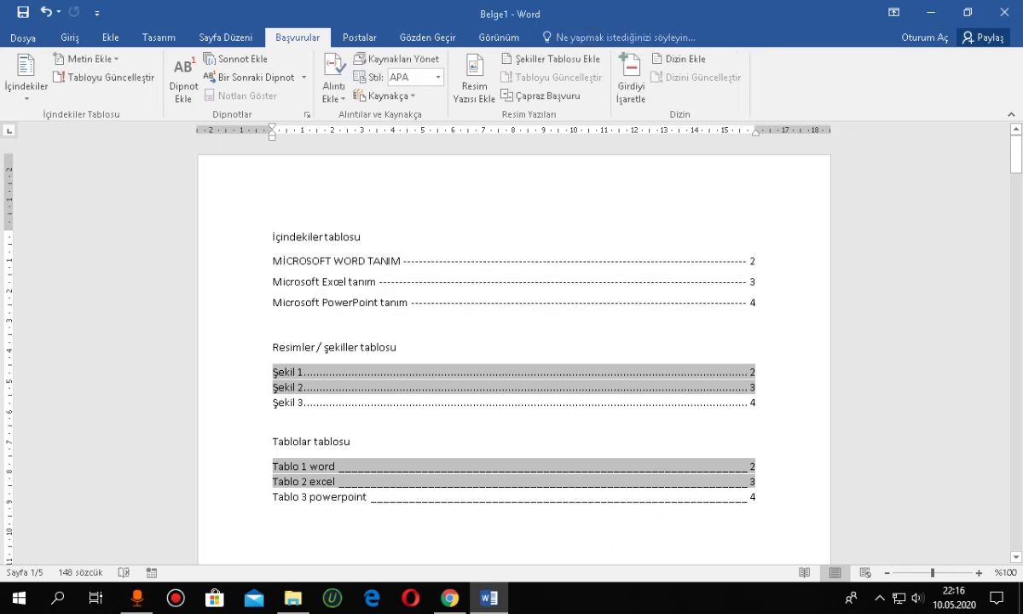
left_click(260, 261)
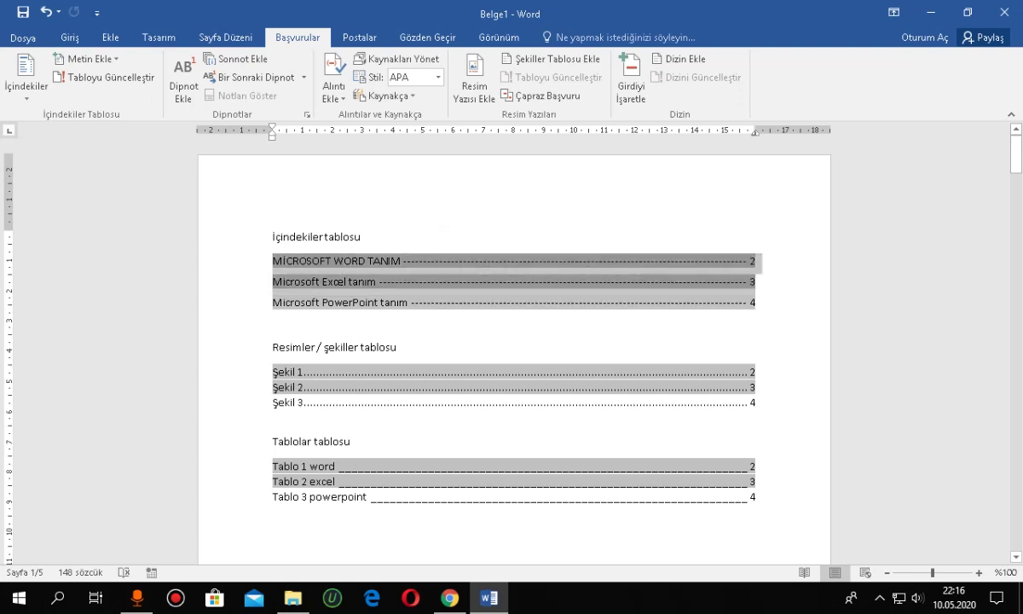
left_click(364, 261)
left_click(273, 322)
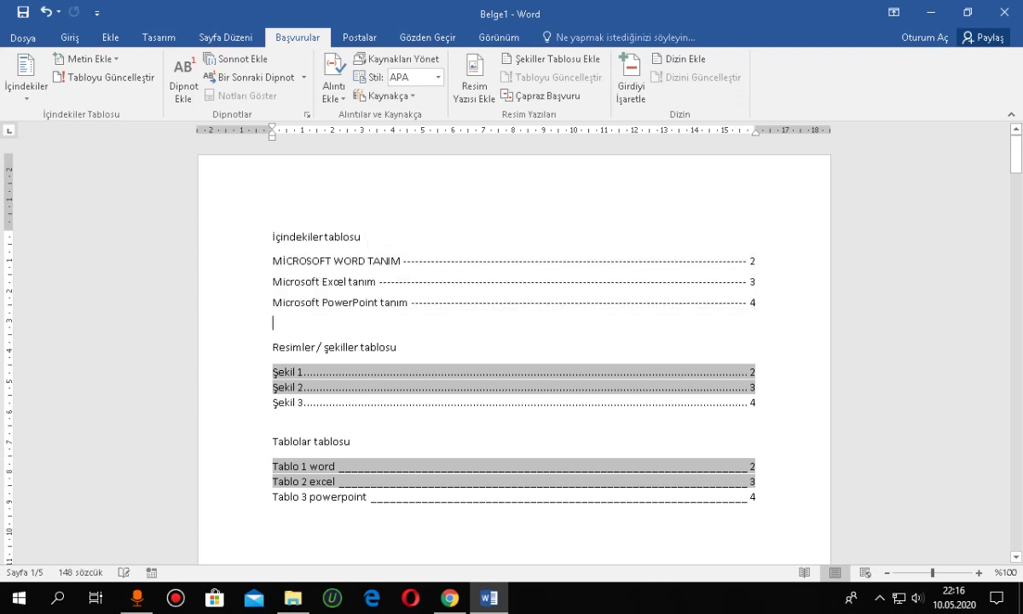
left_click(712, 260, "ctrl")
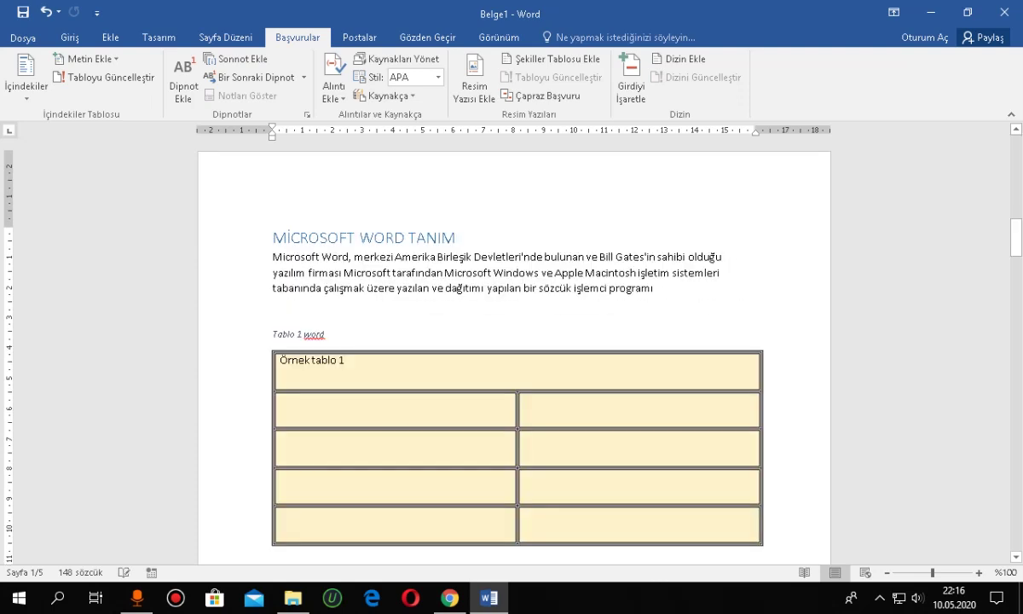
Step: Follow the Şekil 3 entry in the list of figures to its caption
scroll(511, 341, "up", 5)
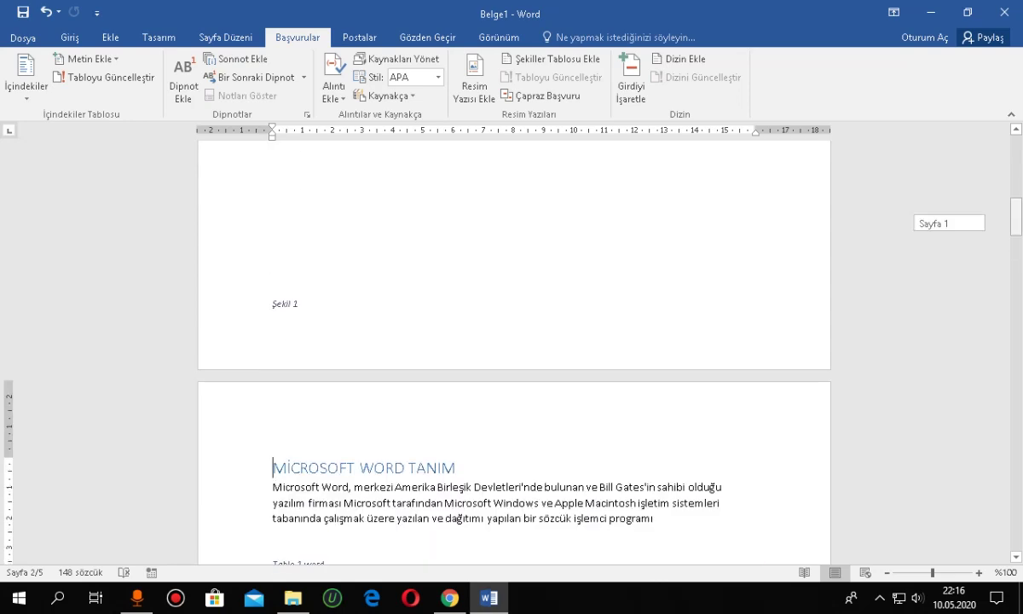
scroll(511, 341, "up", 10)
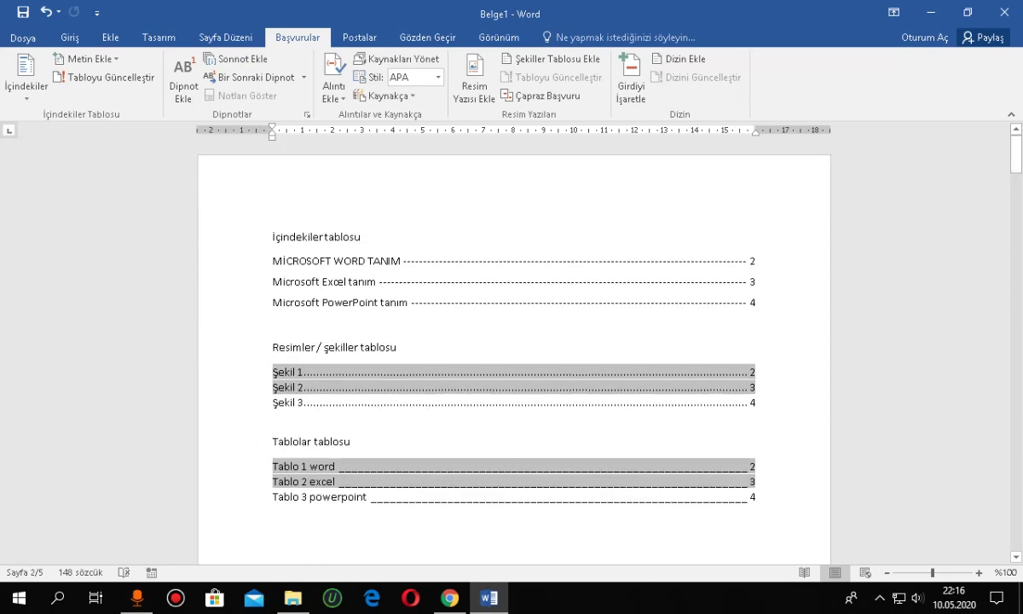
left_click(304, 402)
left_click(273, 415)
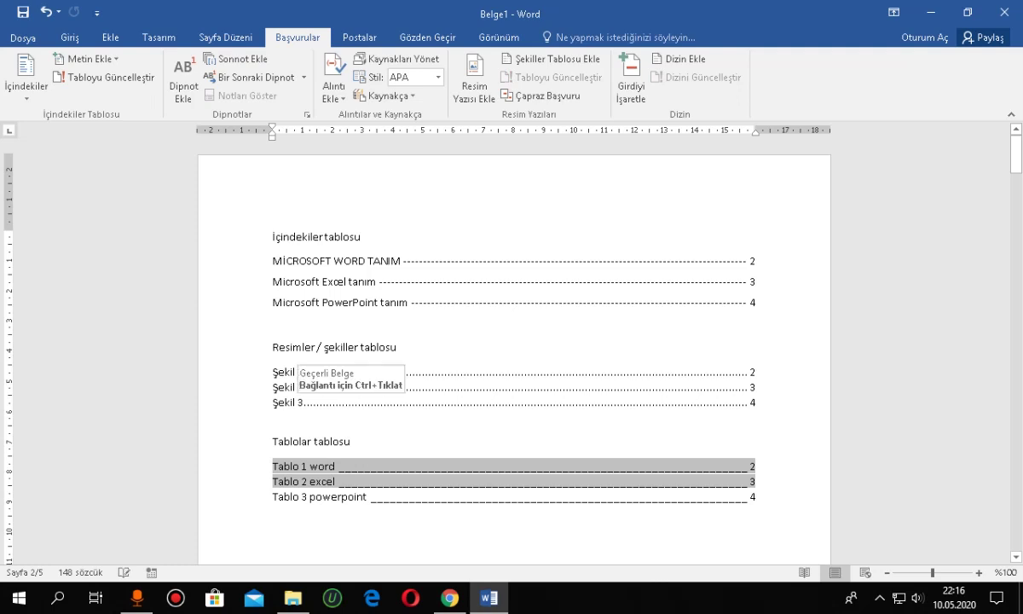
left_click(302, 402, "ctrl")
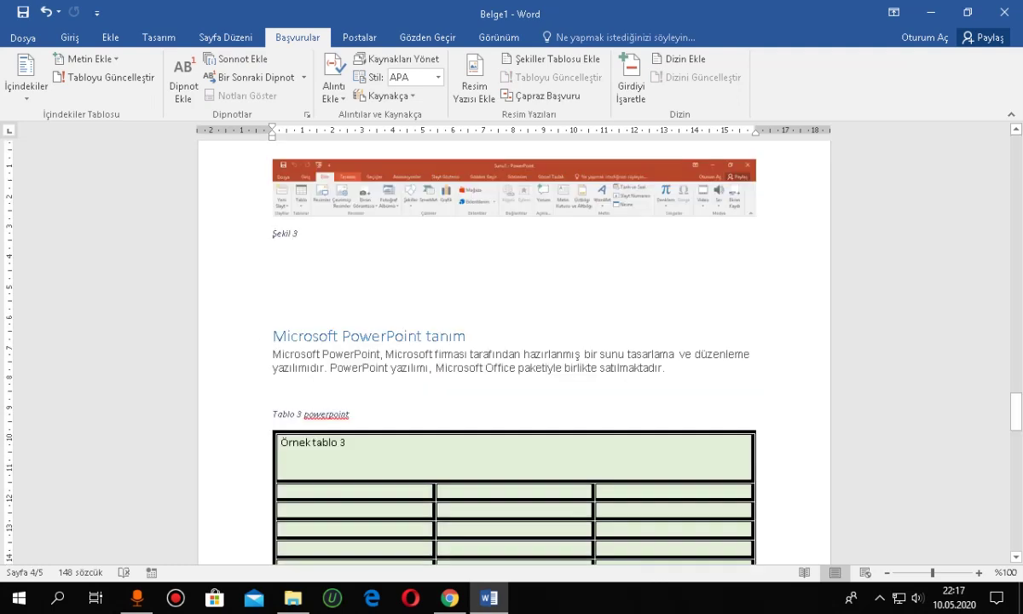
left_click_drag(1015, 411, 1016, 155)
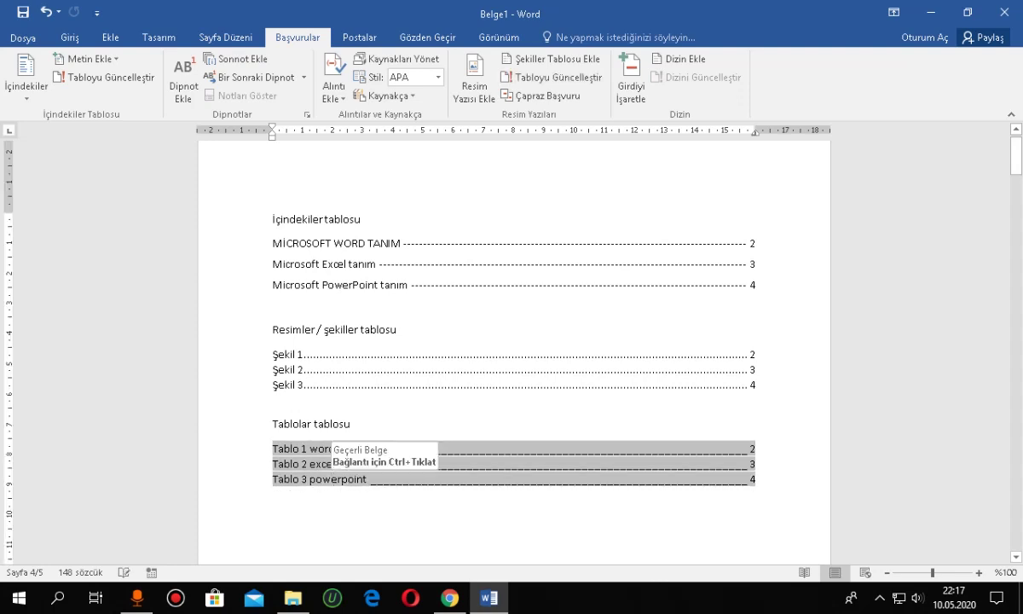
Step: Follow the Tablo 3 powerpoint entry to its table, then scroll back to the Şekil 1 screenshot
left_click(273, 494)
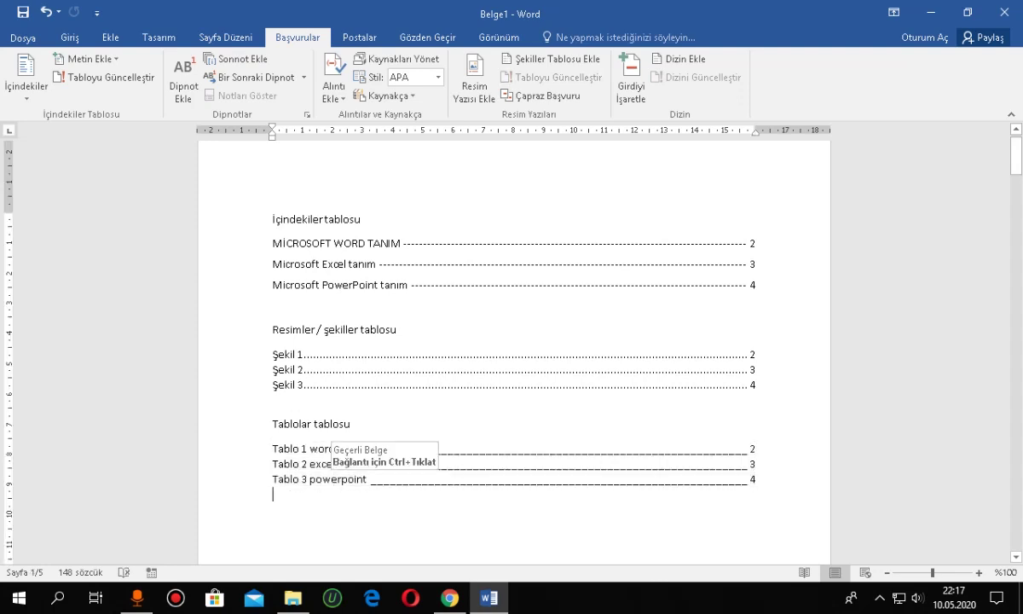
left_click(320, 479, "ctrl")
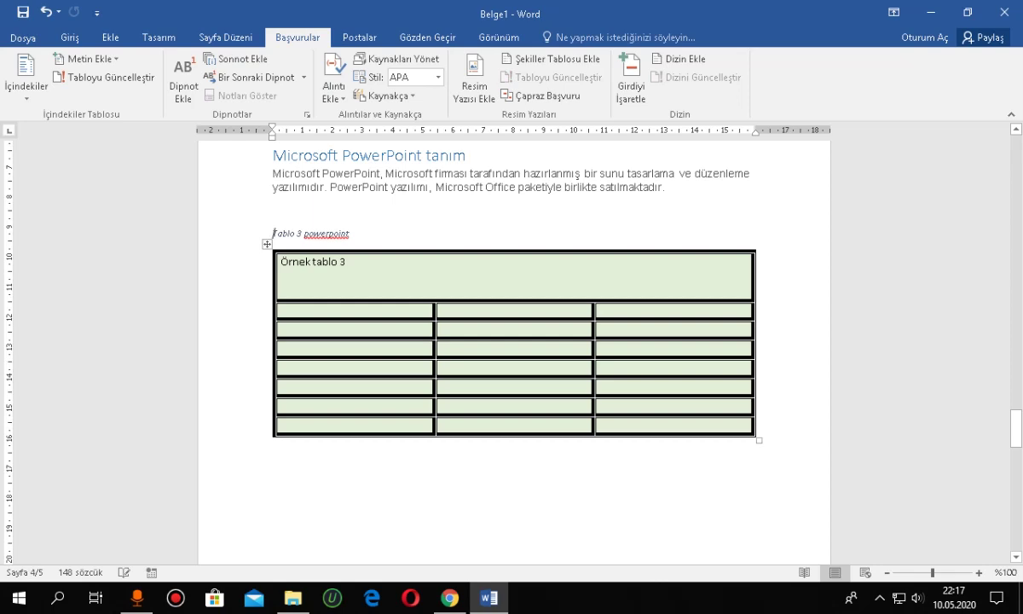
left_click_drag(1015, 428, 1016, 249)
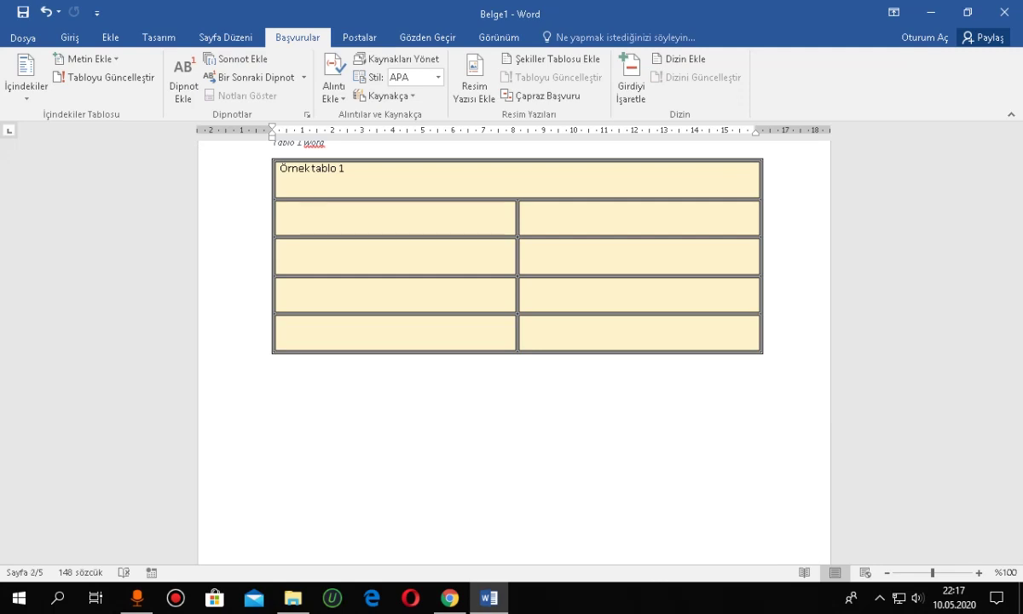
scroll(514, 341, "up", 7)
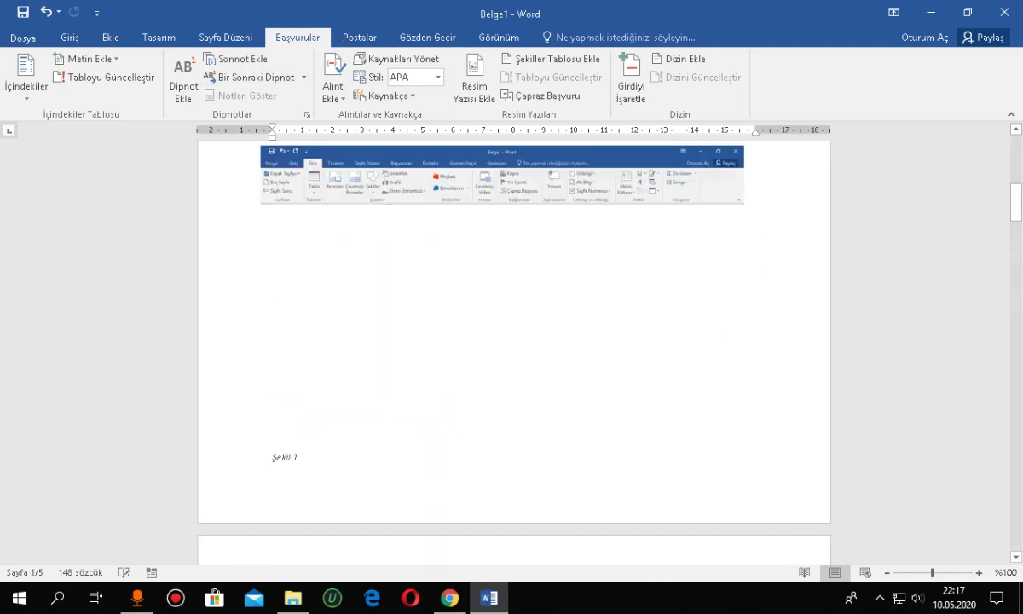
scroll(514, 341, "up", 3)
Step: Position the ribbon screenshot at bottom centre with its text wrapping set behind the text
left_click(502, 329)
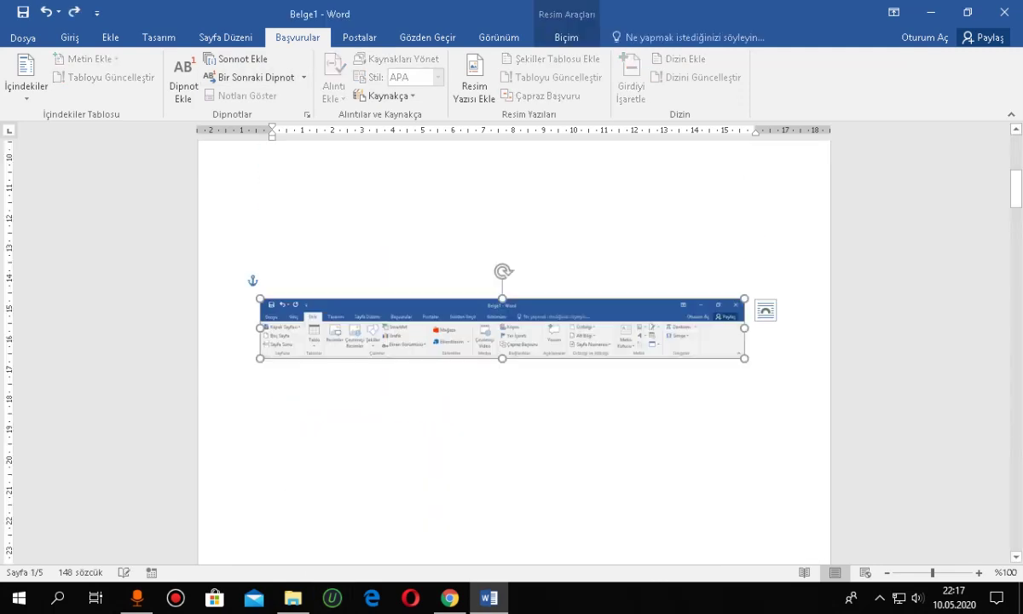
left_click(567, 37)
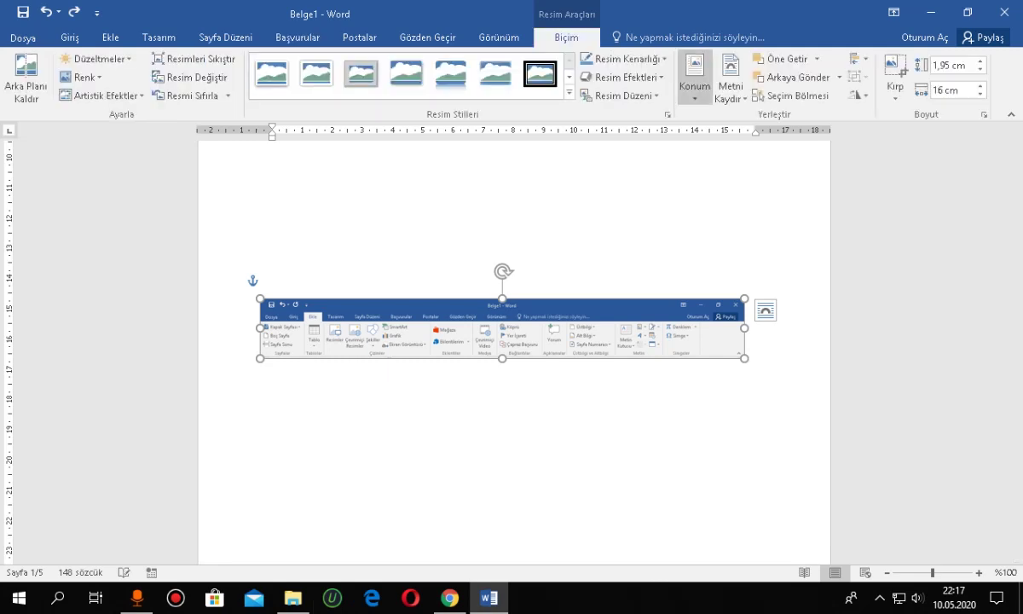
left_click(694, 76)
left_click(746, 297)
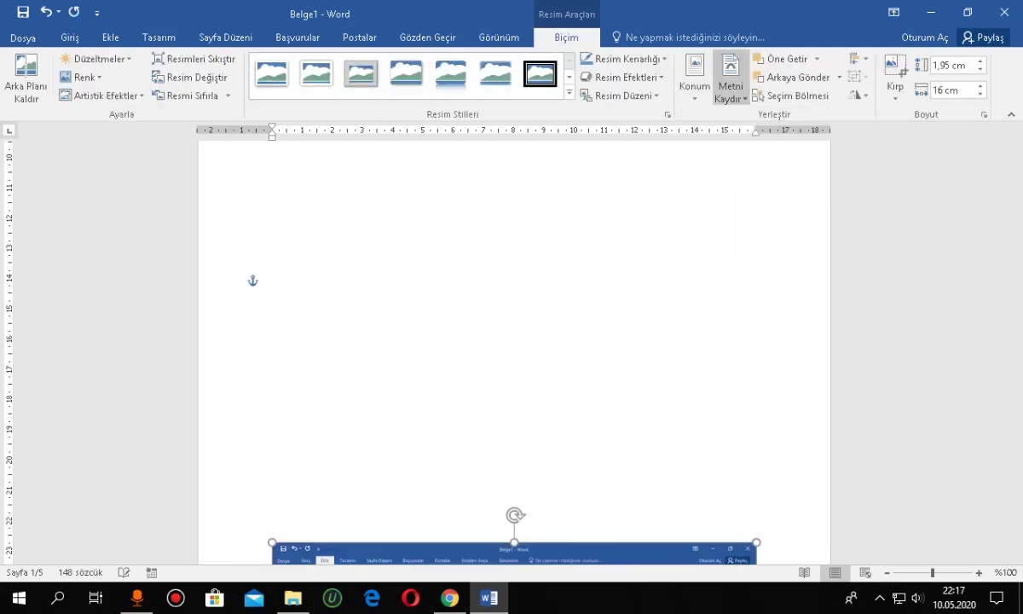
left_click(731, 85)
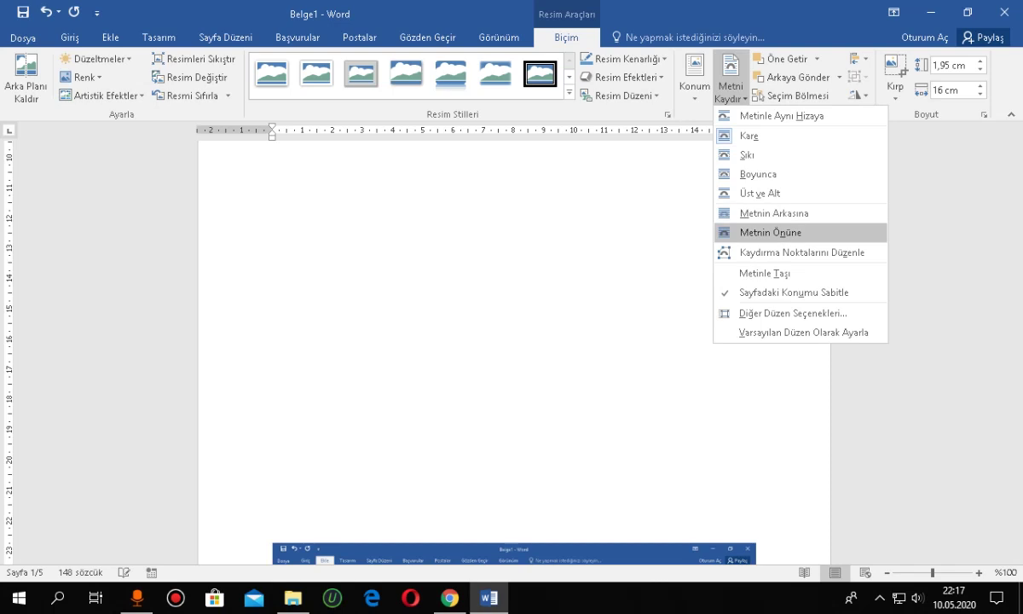
left_click(774, 212)
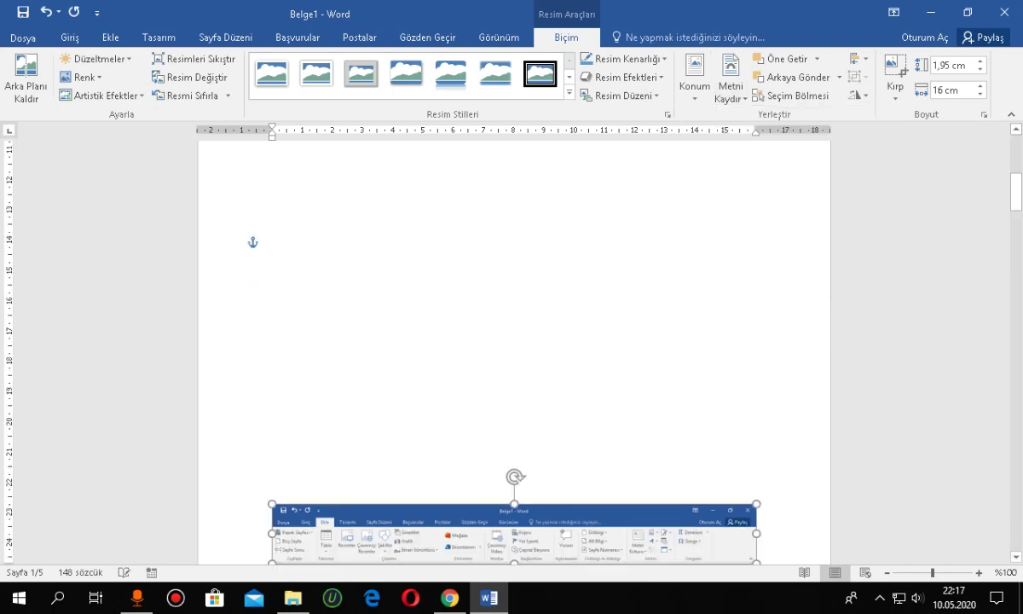
Step: Drag the screenshot onto page 2 and set its wrapping to Üst ve Alt
scroll(512, 341, "down", 5)
scroll(511, 341, "down", 2)
mouse_move(514, 150)
left_mouse_down()
mouse_move(501, 329)
mouse_move(499, 319)
left_mouse_up()
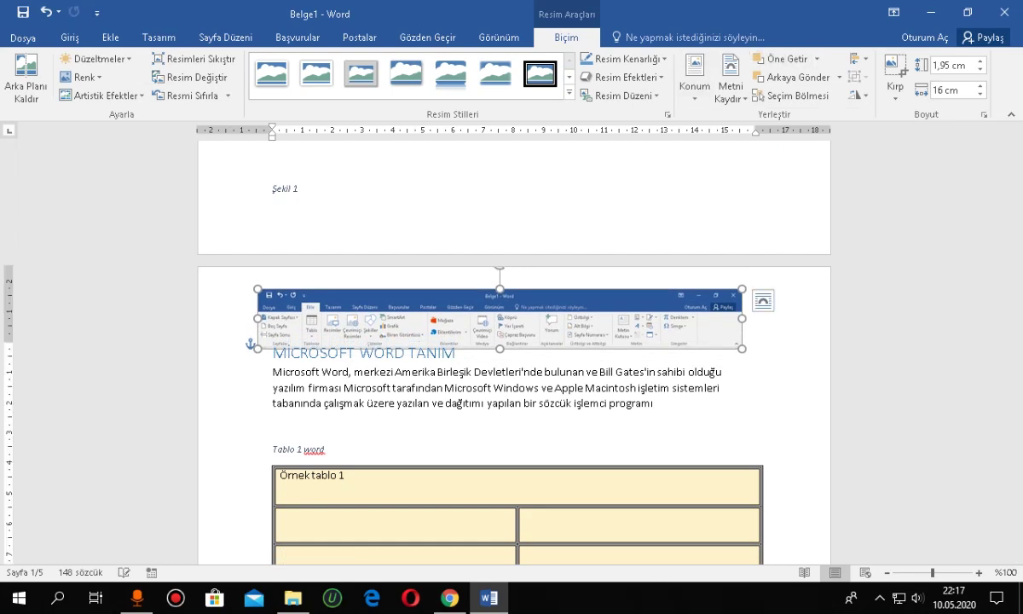
left_click(730, 85)
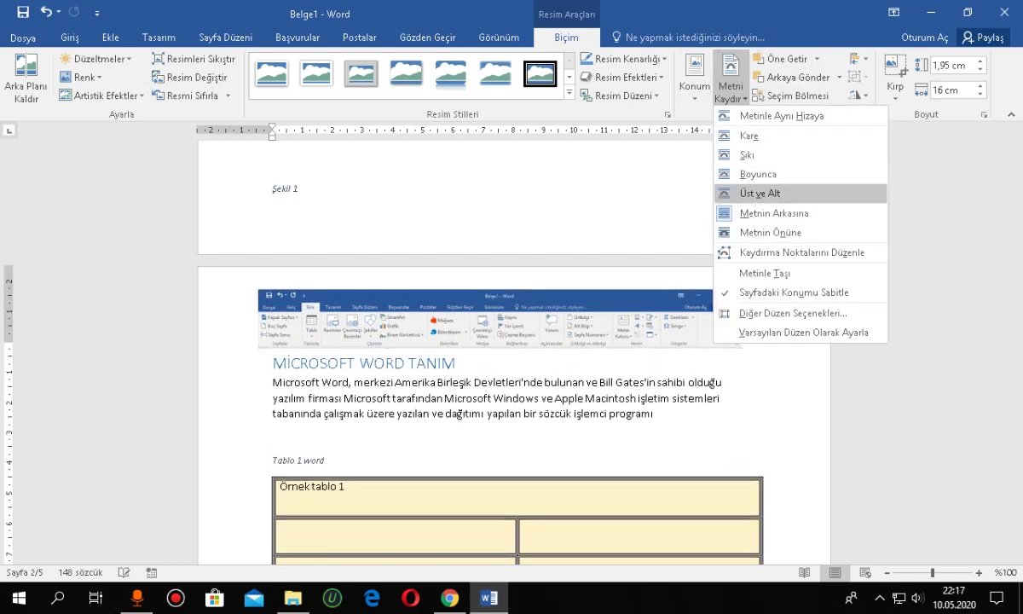
left_click(760, 193)
key("ctrl+z")
key("ctrl+z")
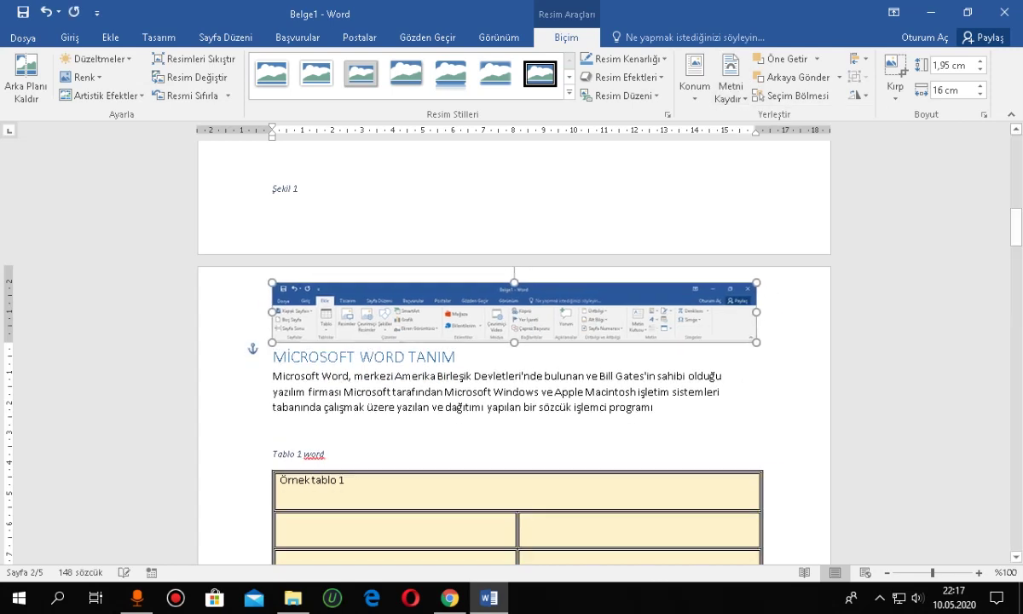
key("ctrl+y")
key("ctrl+y")
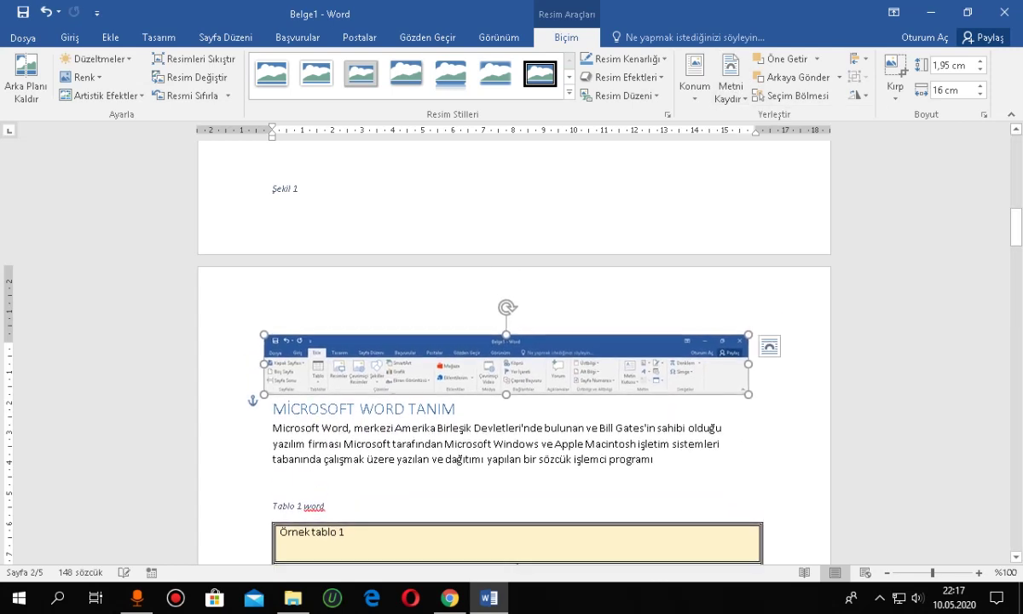
Step: Move the Şekil 1 caption box onto page 2, directly above the screenshot
left_click(274, 188)
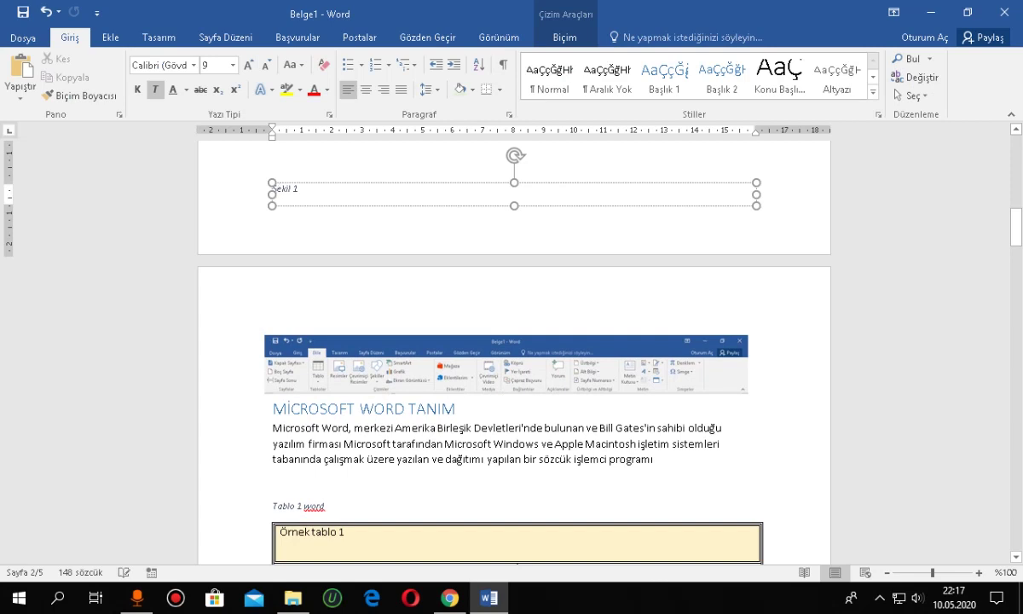
key("Down")
key("Down")
key("Down")
key("Down")
key("Down")
key("Down")
key("Down")
key("Down")
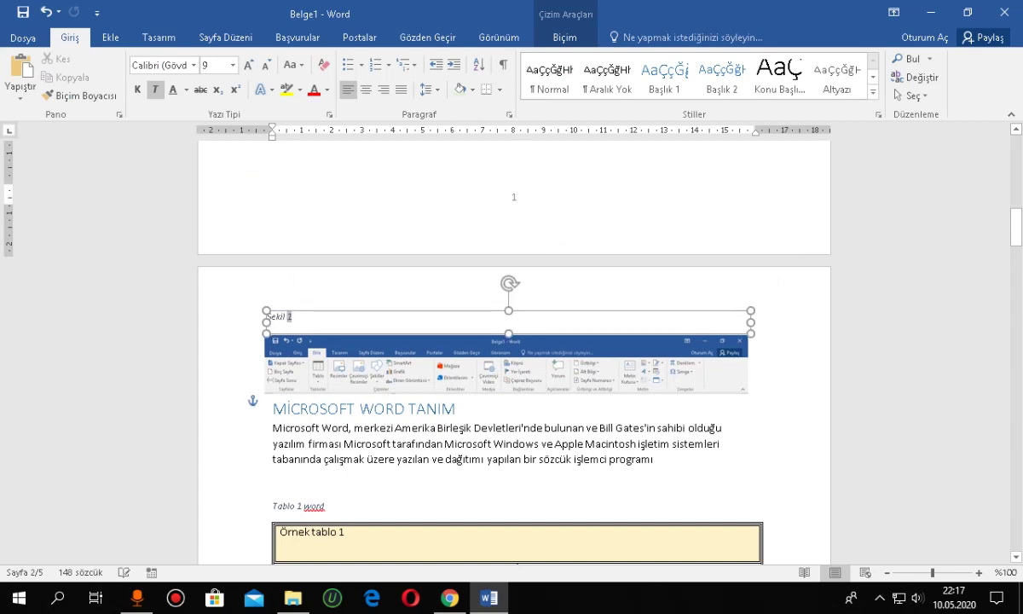
left_click(328, 409)
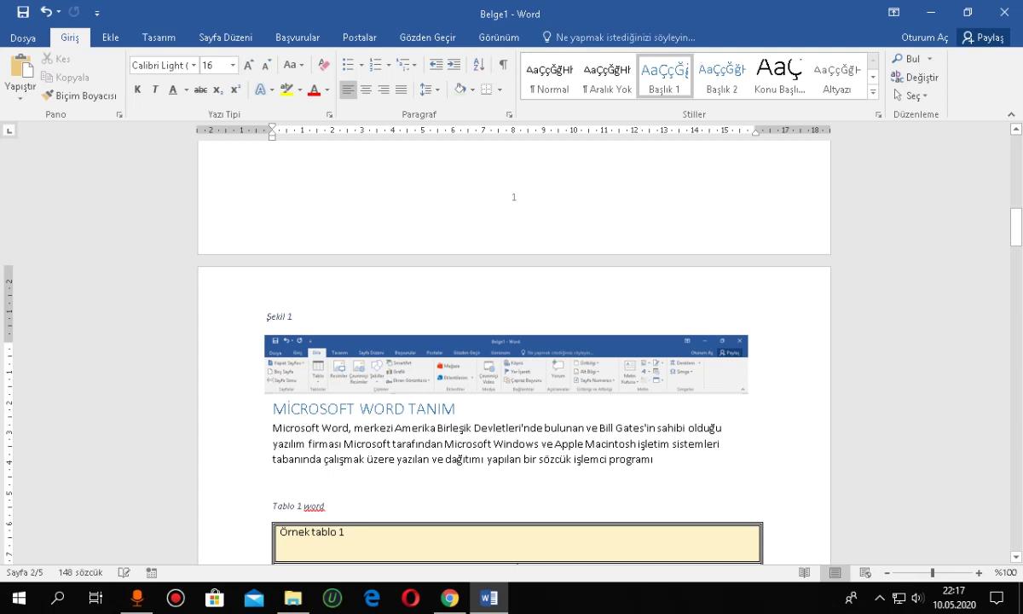
Step: Check the Kaynakça gallery and APA citation style on the Başvurular tab, then return to page 2
scroll(512, 342, "up", 15)
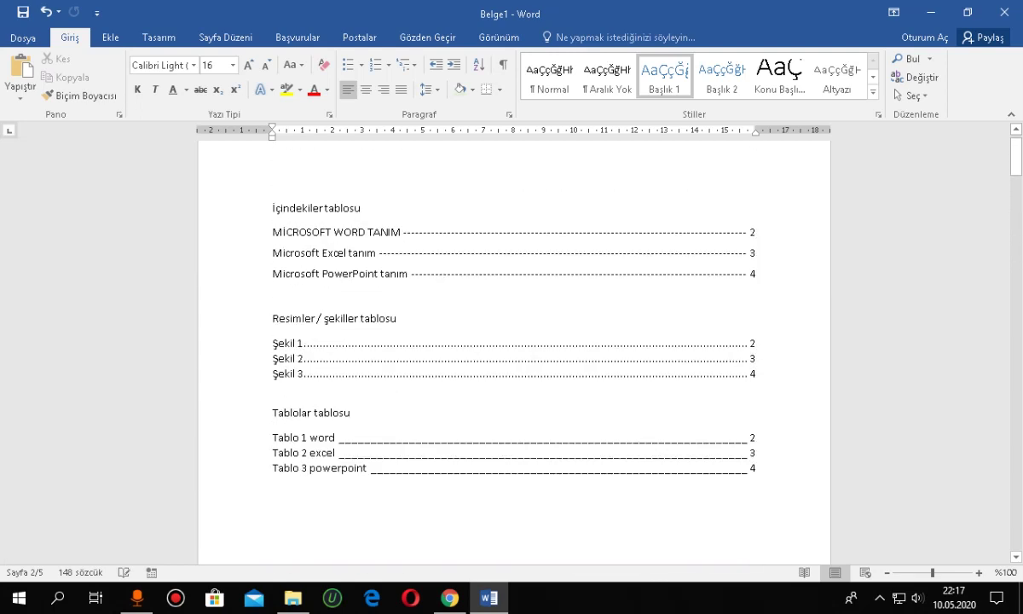
left_click(297, 37)
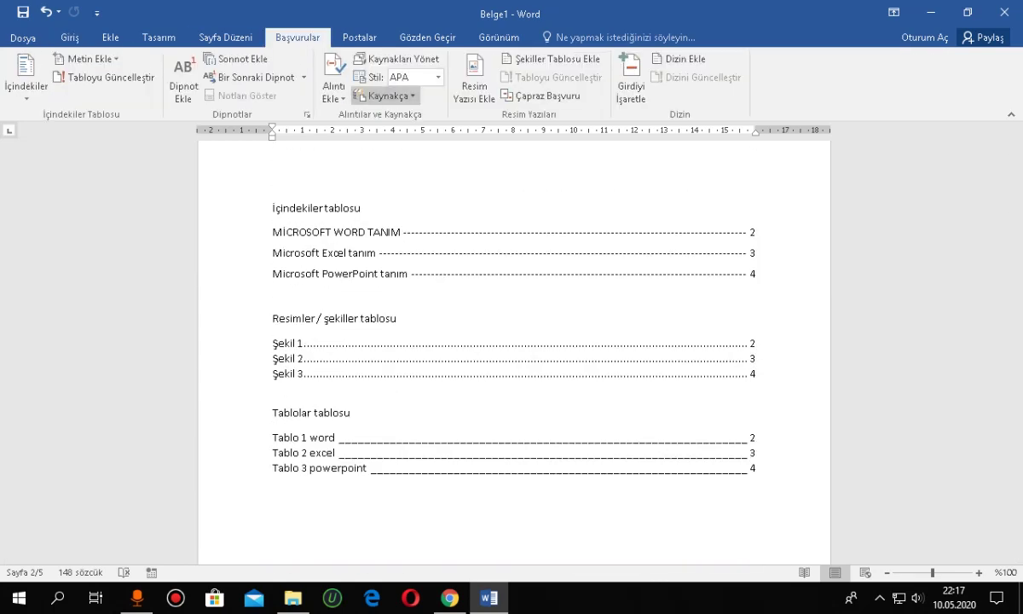
left_click(384, 96)
left_click(384, 95)
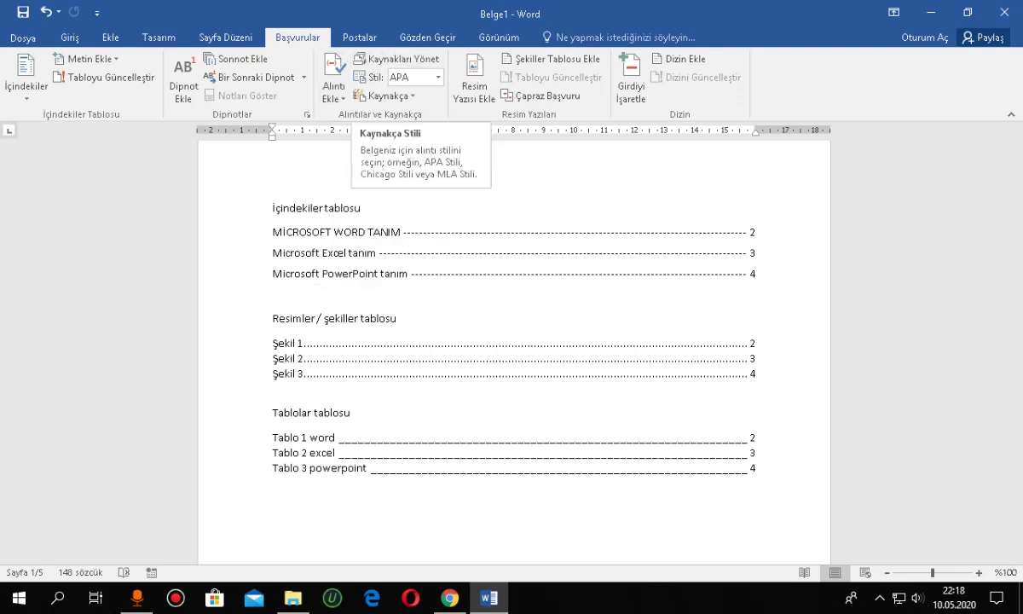
left_click(359, 36)
scroll(359, 37, "up", 1)
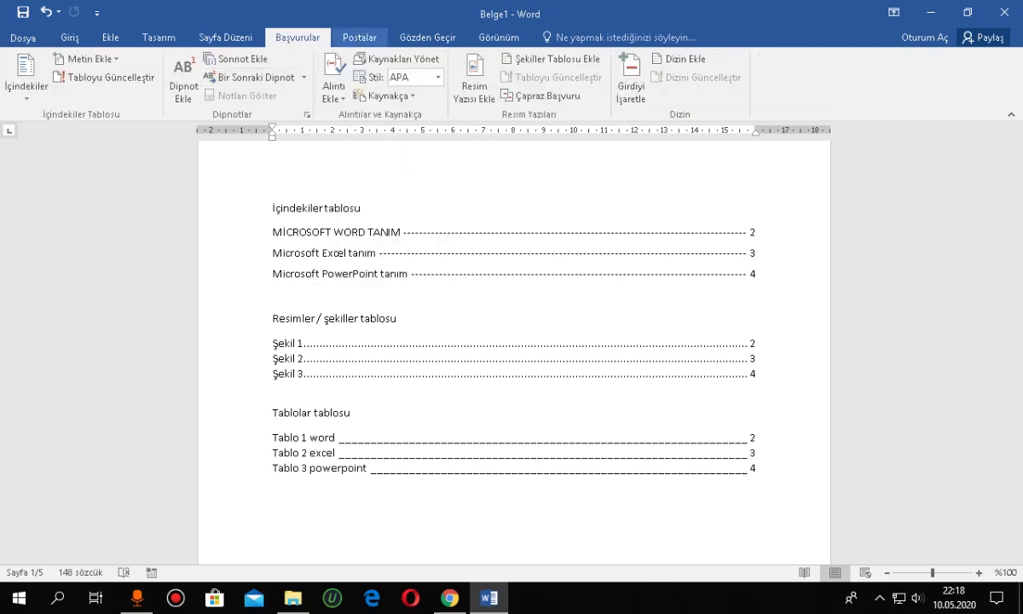
scroll(511, 341, "down", 1)
scroll(512, 341, "down", 5)
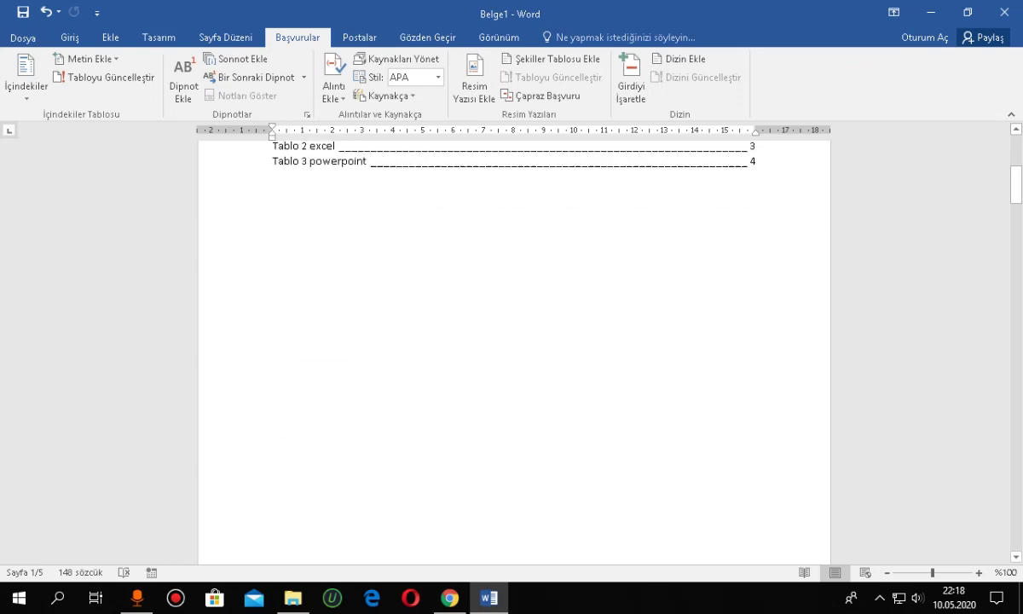
scroll(512, 341, "down", 5)
scroll(512, 341, "down", 5)
scroll(329, 331, "down", 2)
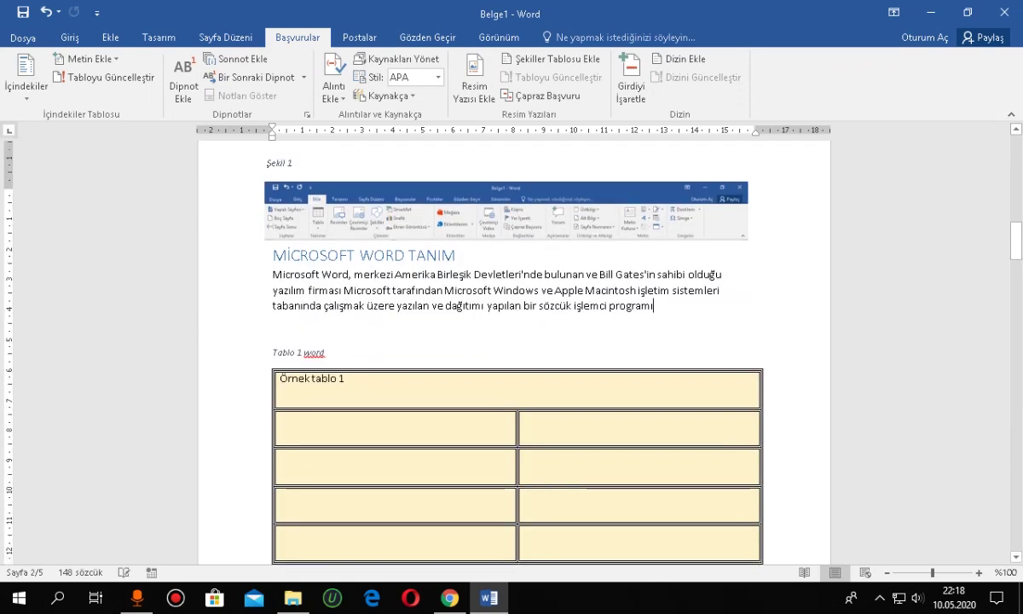
Step: Start a new Web sitesi citation source, then bring up the Kelime İşlemci PDF in Chrome
left_click(333, 92)
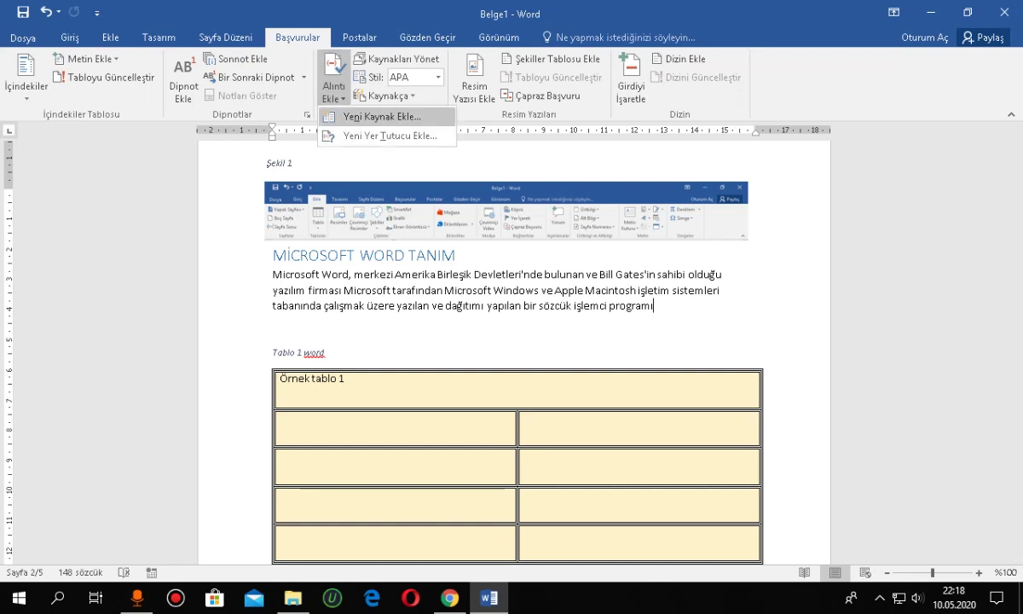
left_click(381, 116)
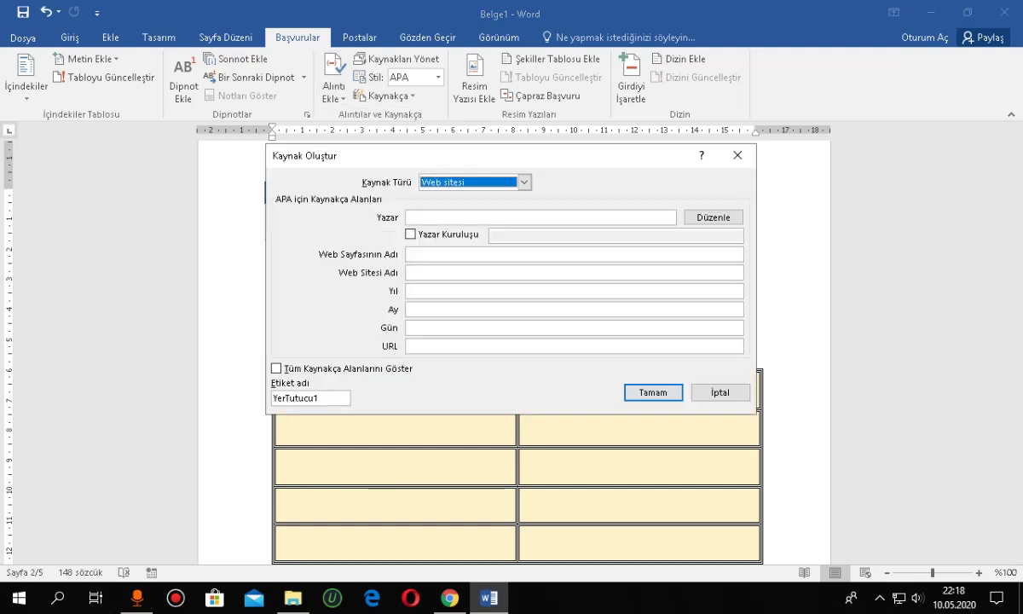
key("alt+Down")
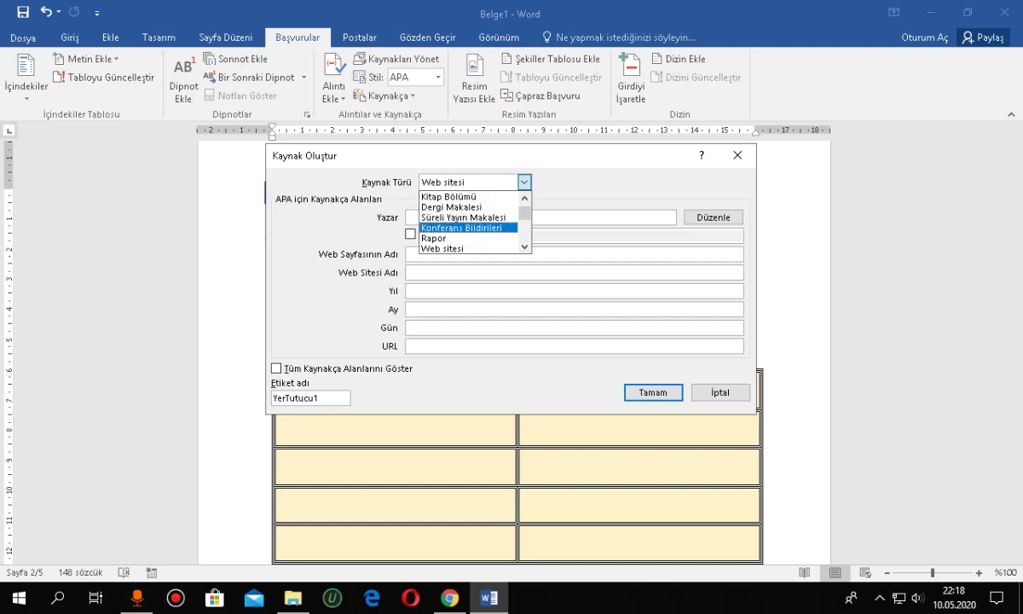
key("Down")
key("Down")
key("Down")
scroll(474, 221, "down", 1)
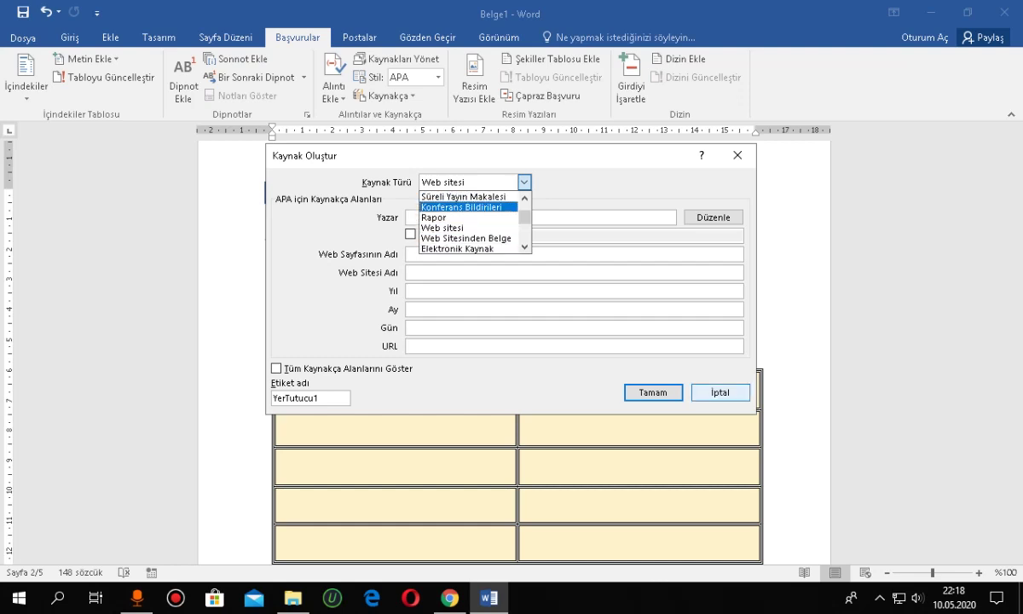
key("Down")
key("Down")
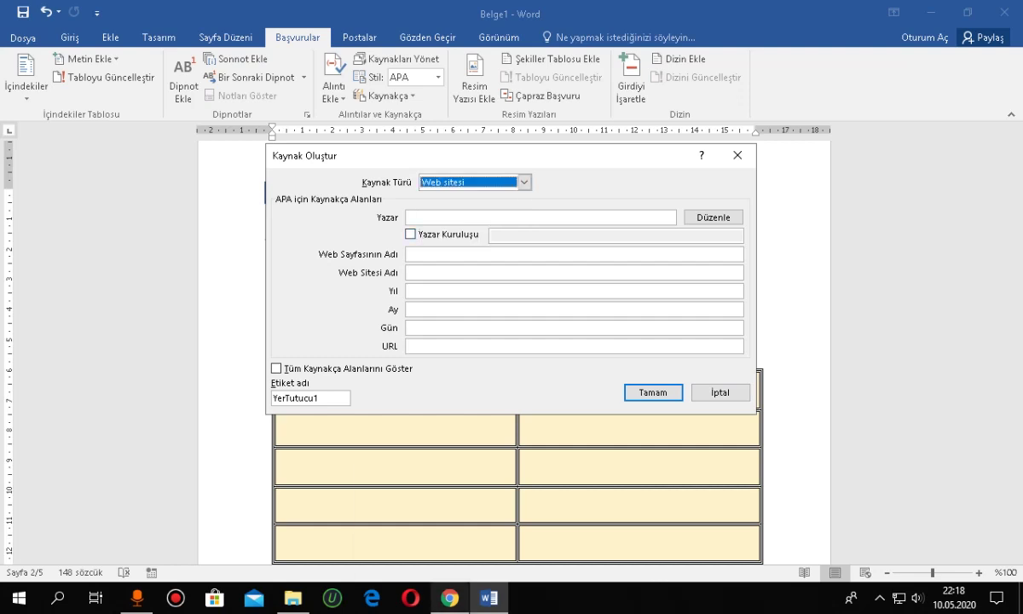
mouse_move(450, 597)
left_click(450, 529)
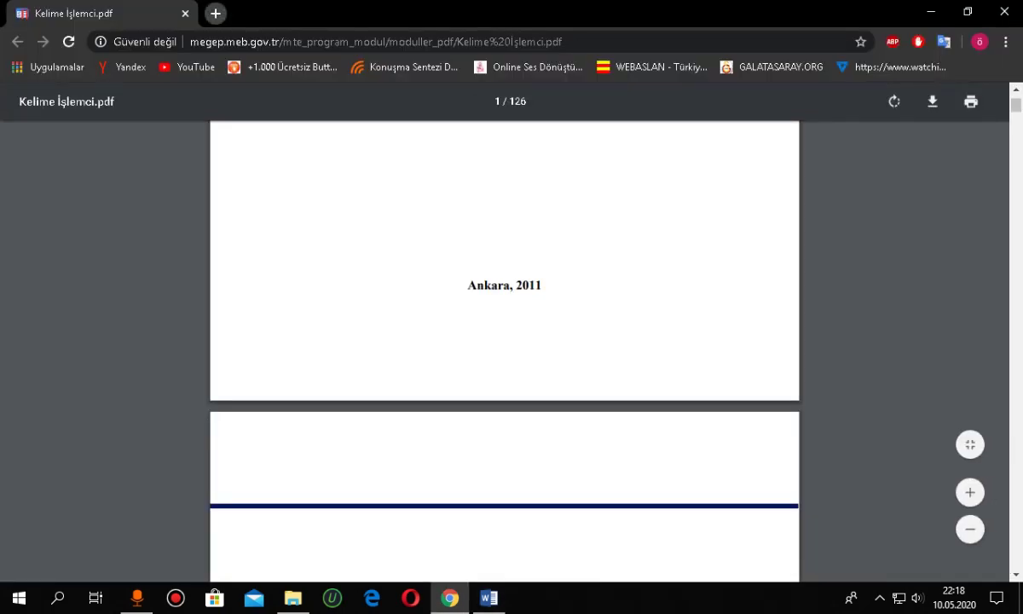
Step: Search for microsoft in a new Chrome tab and open the official Microsoft homepage
left_click(213, 12)
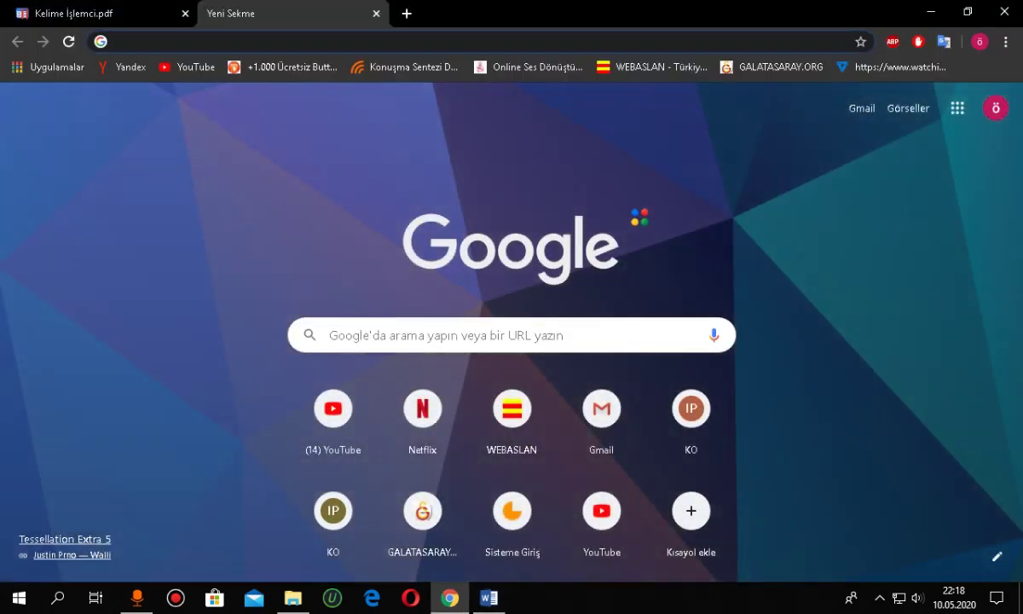
type("microsoft")
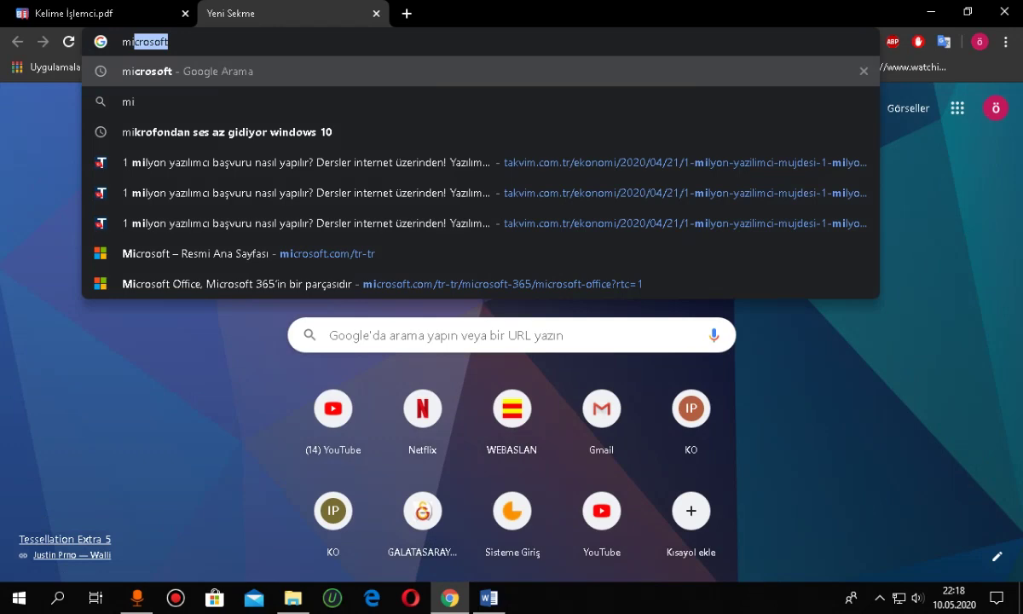
key("Return")
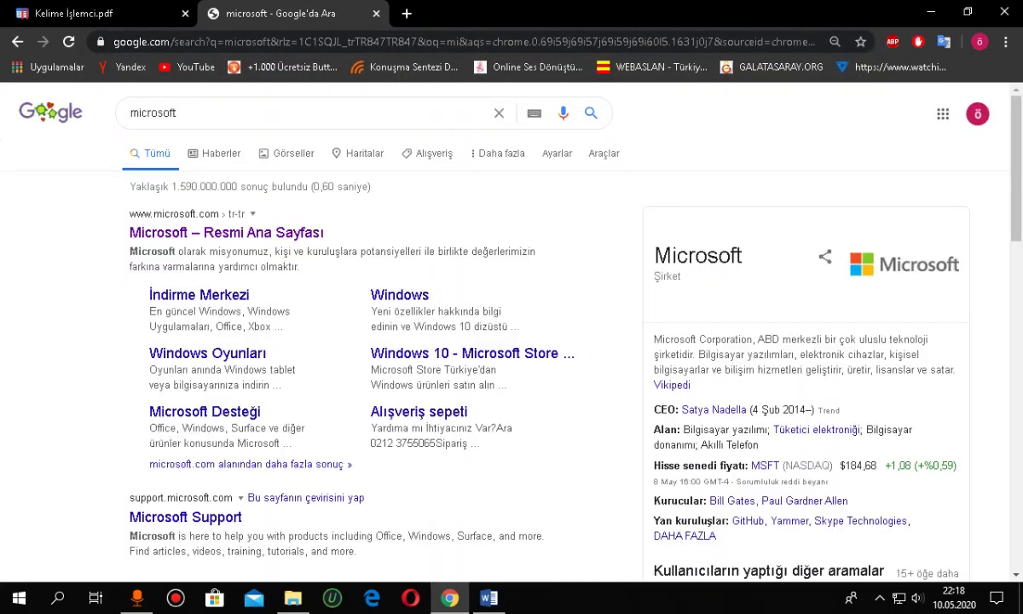
left_click(226, 232)
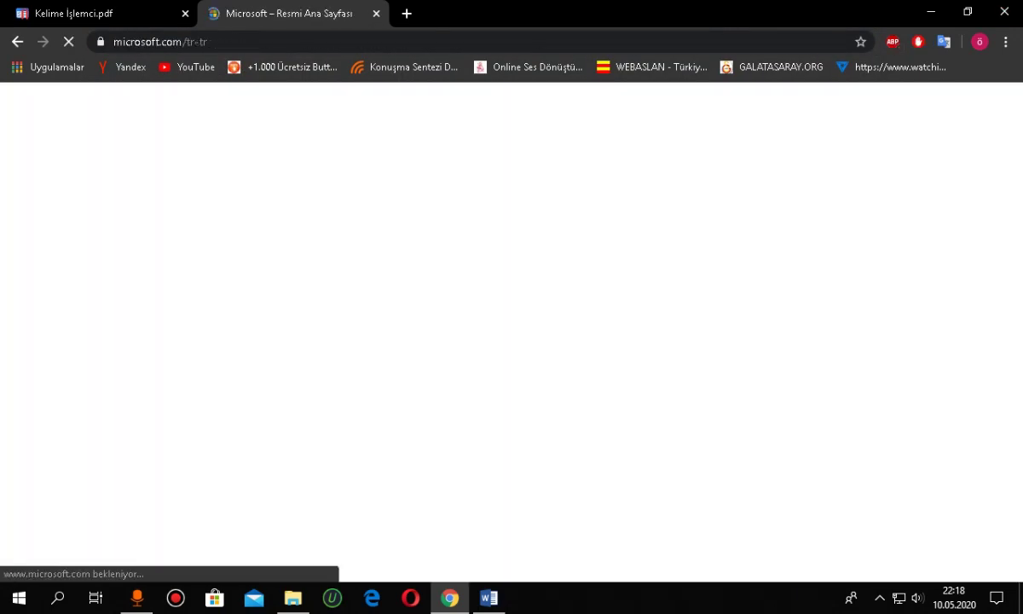
Step: Open the Microsoft Office page, copy its web address, and return to Word
key("Tab")
key("Tab")
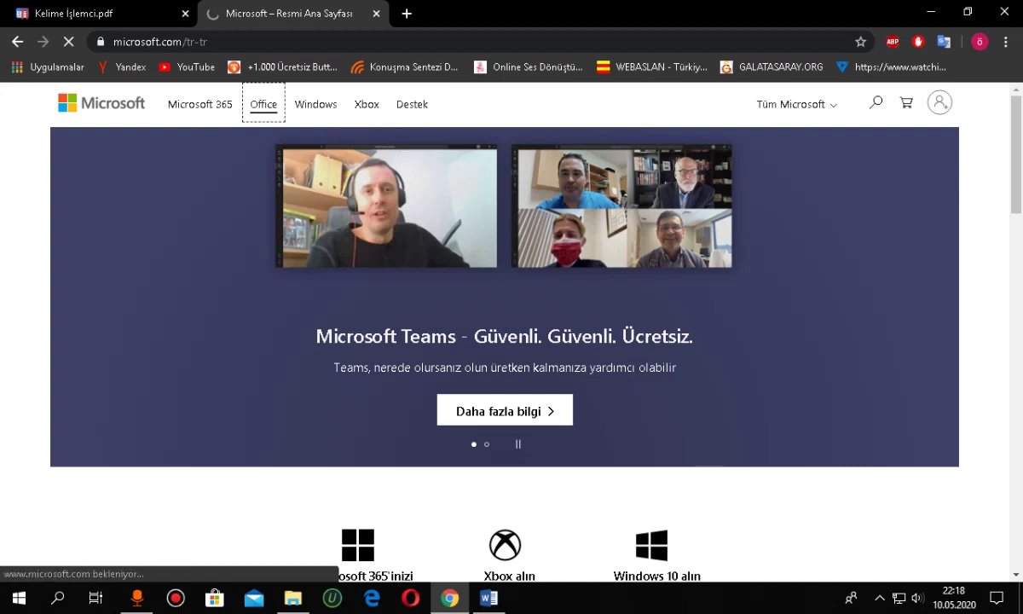
key("Return")
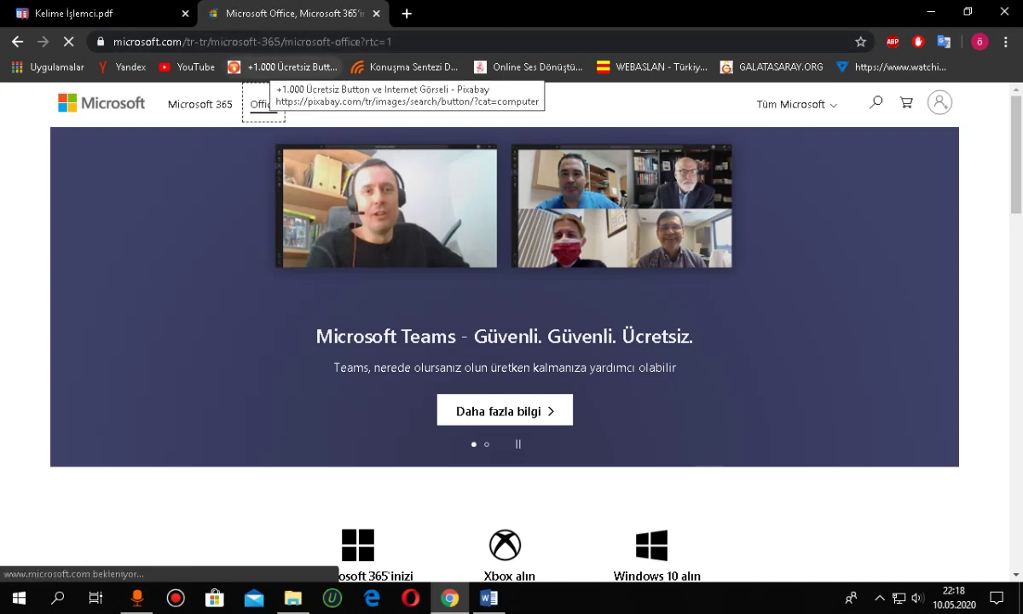
key("ctrl+l")
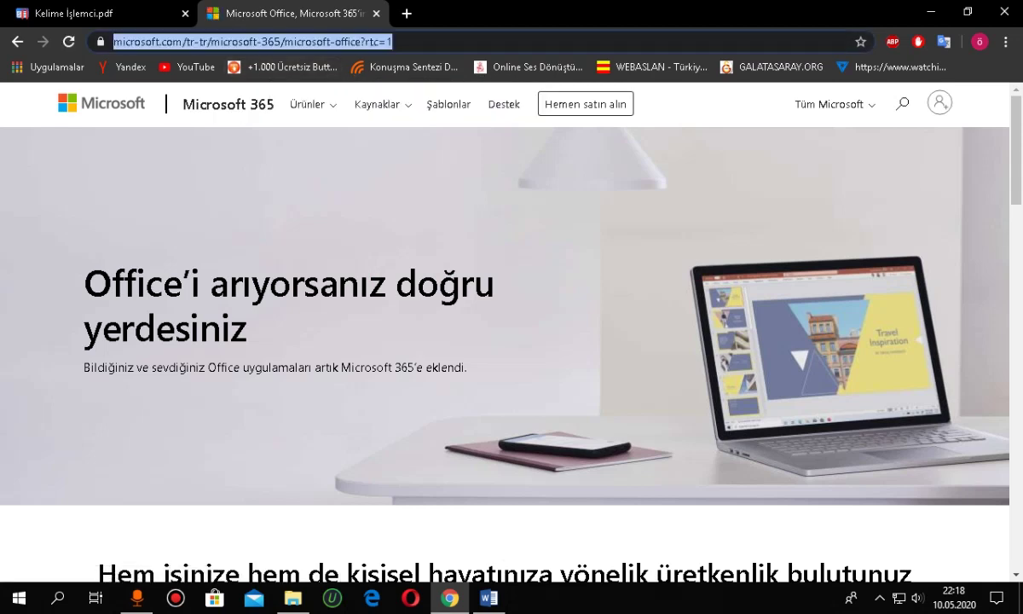
key("alt+Tab")
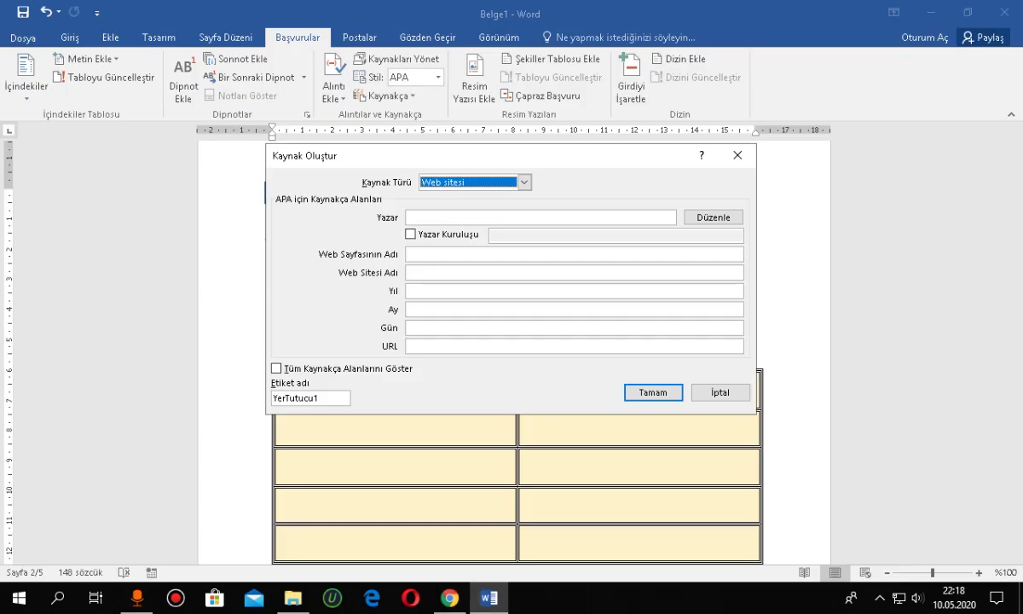
left_click(511, 217)
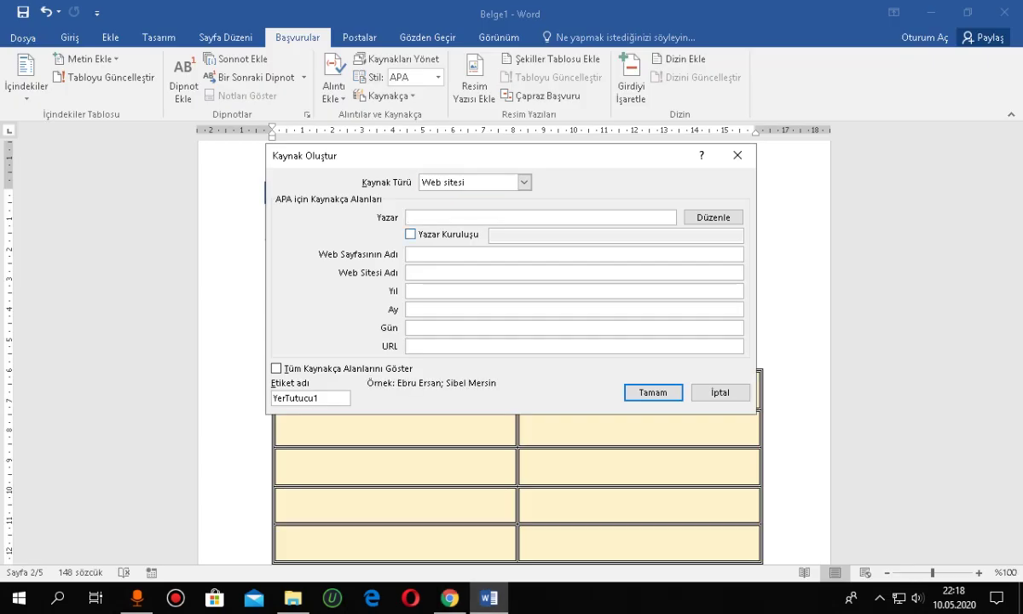
left_click(512, 345)
type("https://www.microsoft.com/tr-tr/microsoft-365/microsoft-office?rtc=1")
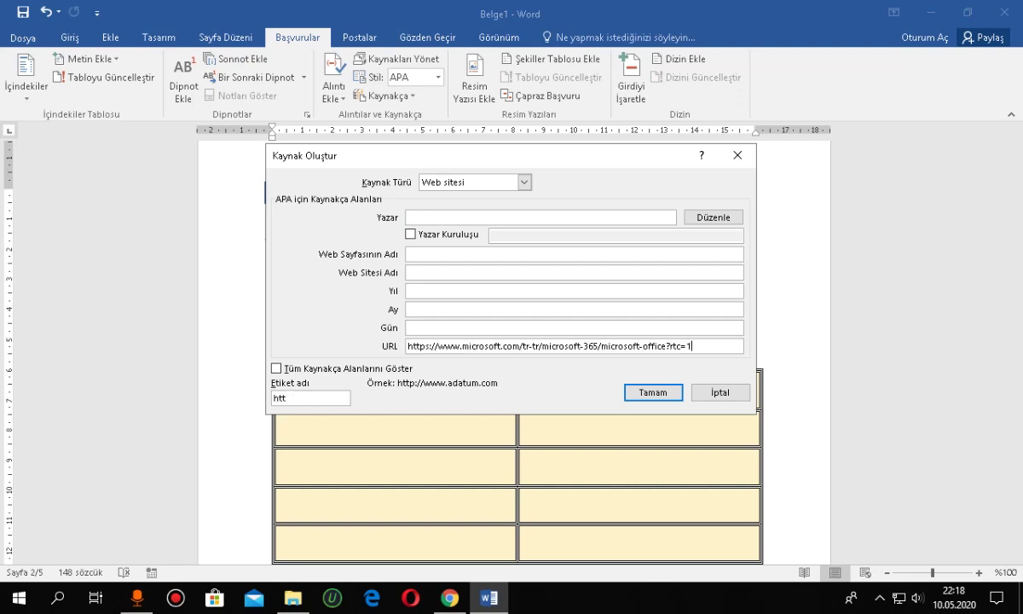
key("shift+Left")
key("shift+Left")
key("shift+Left")
key("shift+Left")
key("shift+Left")
key("shift+Left")
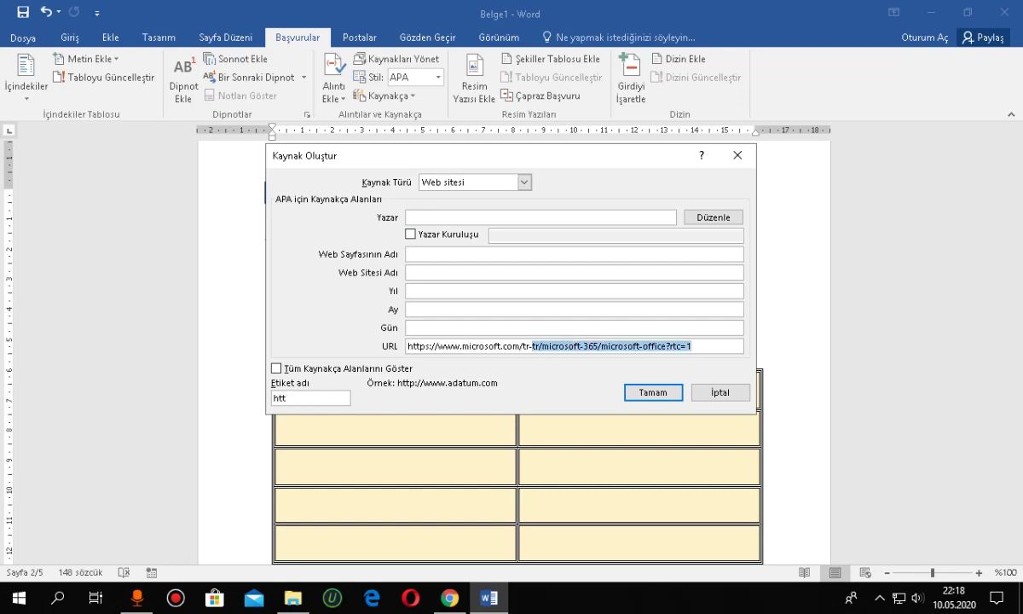
key("shift+Left")
key("shift+Left")
key("shift+Left")
key("Delete")
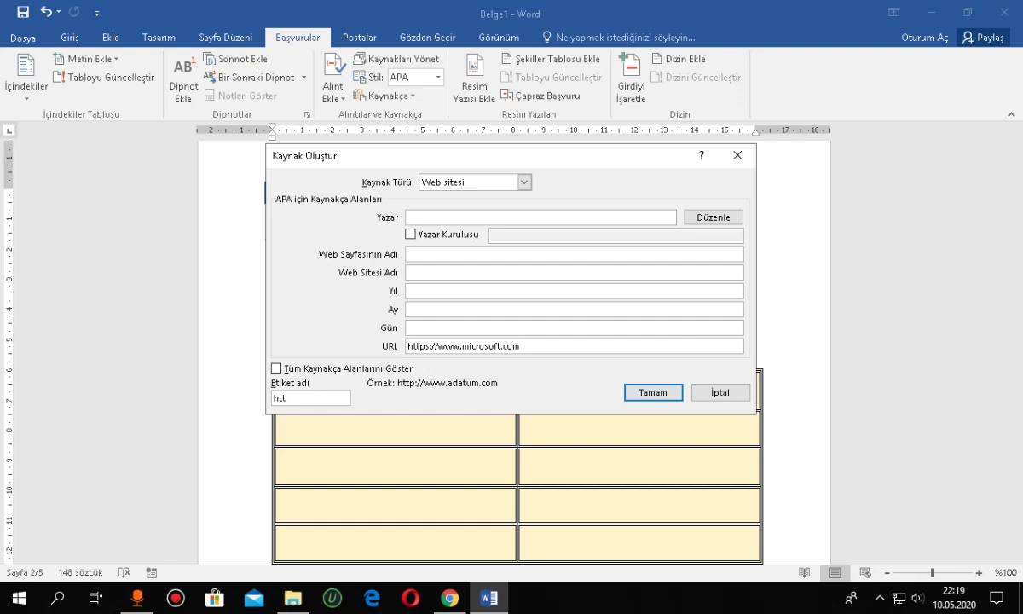
Step: Set the source's Yazar to microsoft, copied from the URL
left_click(409, 217)
left_click_drag(463, 346, 501, 346)
left_click(408, 216)
type("microsoft")
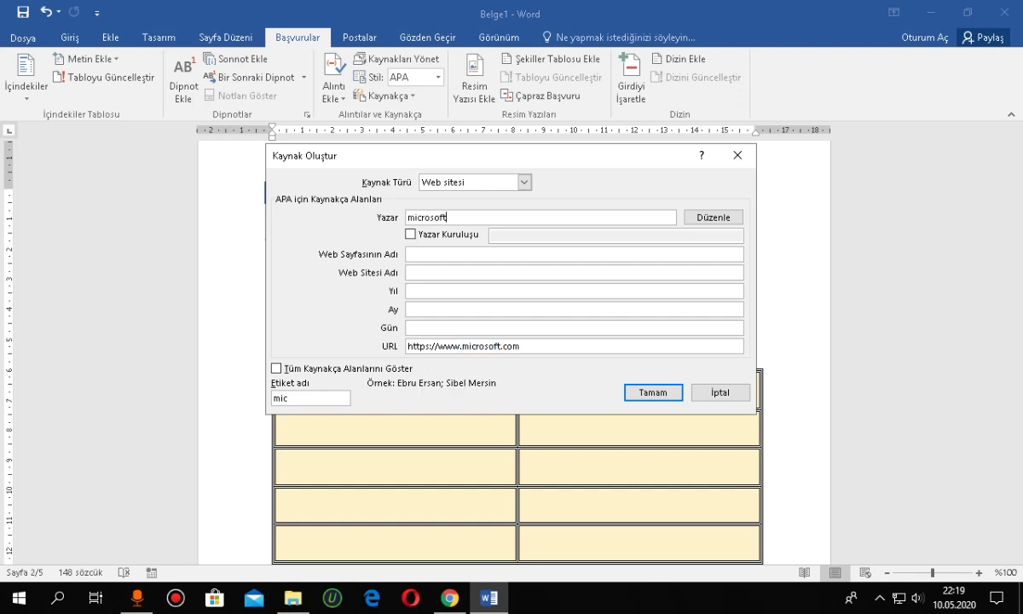
Step: Fill the web page name and website name fields with the microsoft.com address
left_click(409, 254)
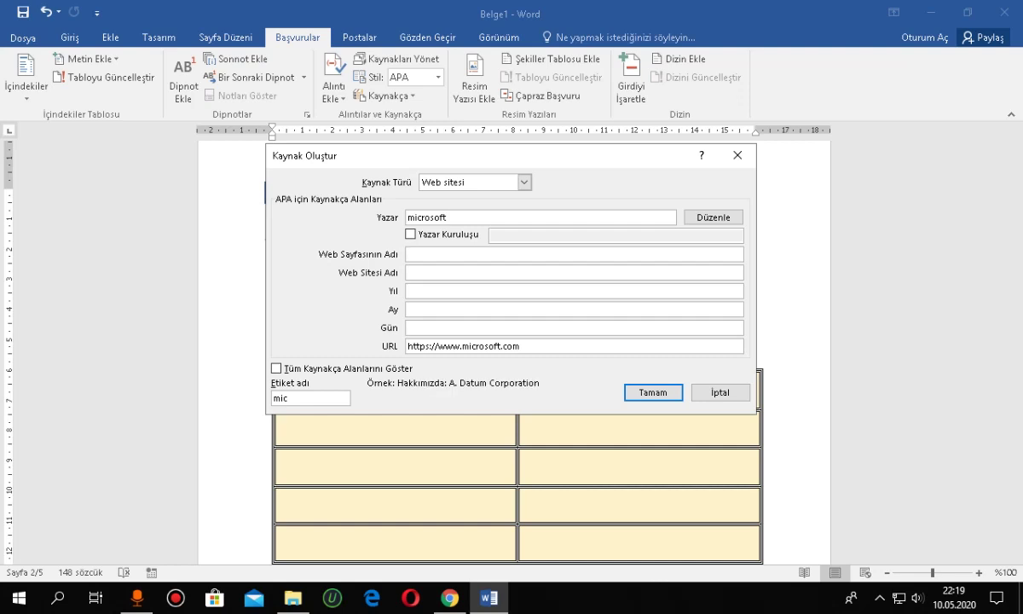
left_click_drag(519, 346, 408, 346)
key("ctrl+c")
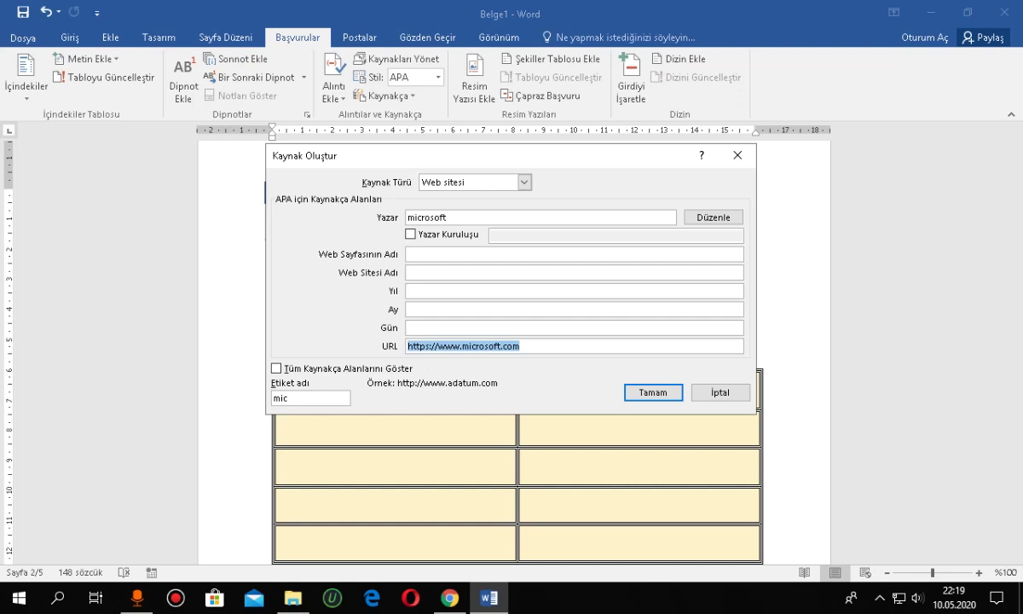
left_click(409, 254)
key("ctrl+v")
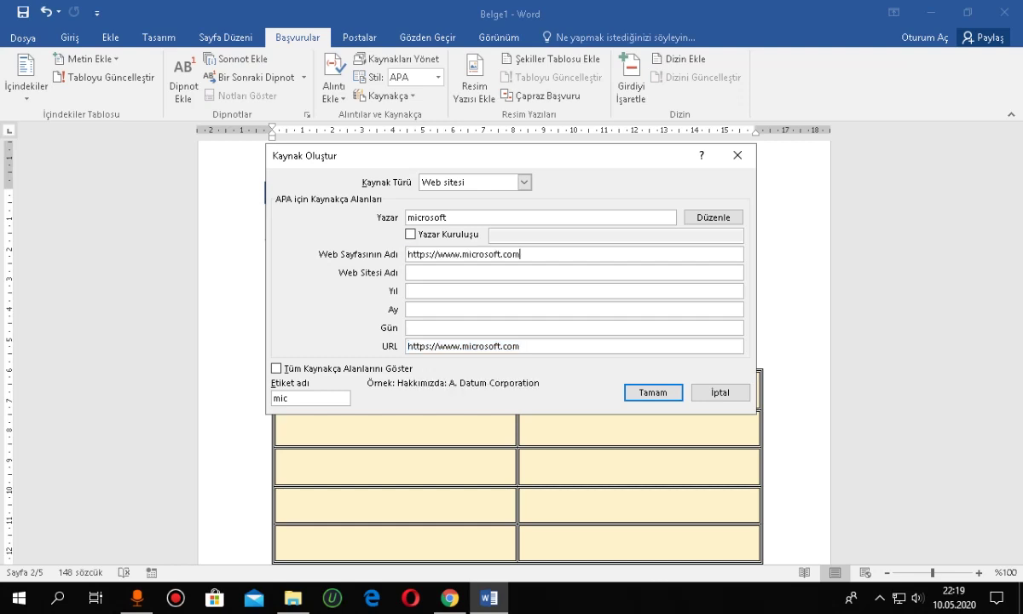
left_click(407, 272)
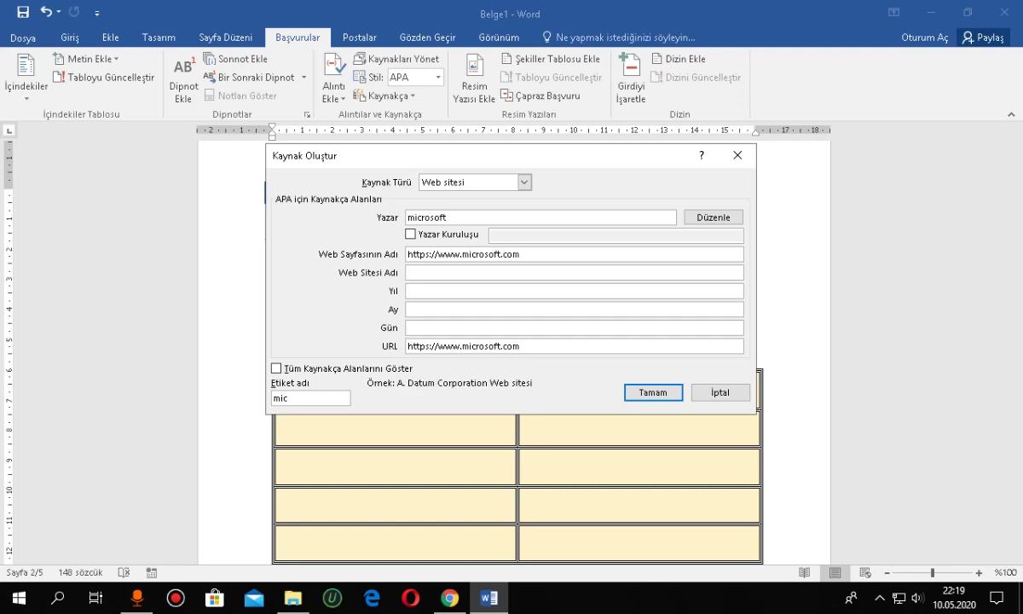
key("ctrl+v")
Step: Enter the date 10 mayıs 2020 and confirm, inserting (microsoft, 2020)
key("Tab")
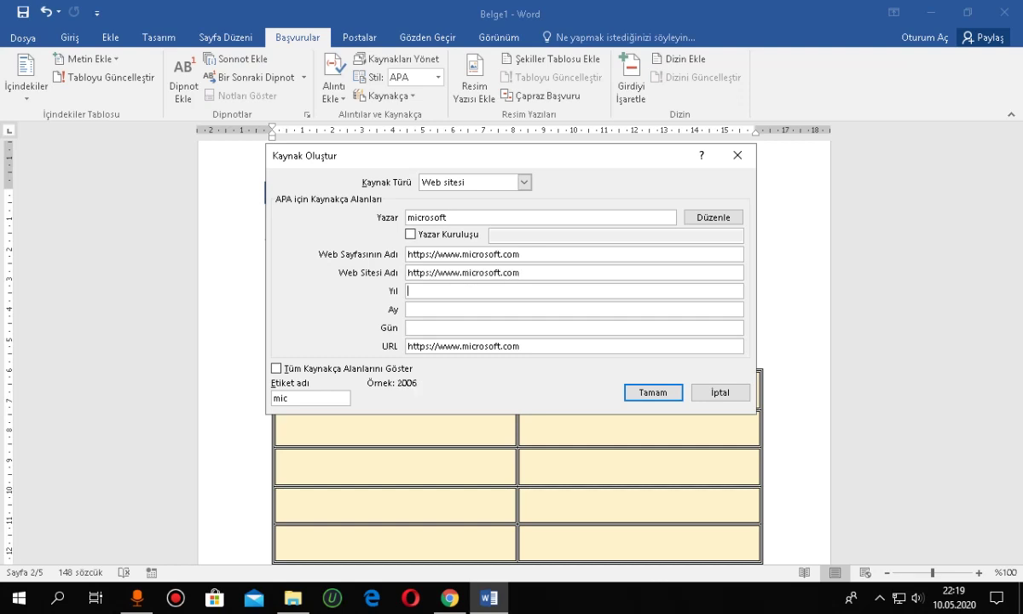
type("2020")
key("Tab")
type("mayıs")
left_click(574, 328)
type("10")
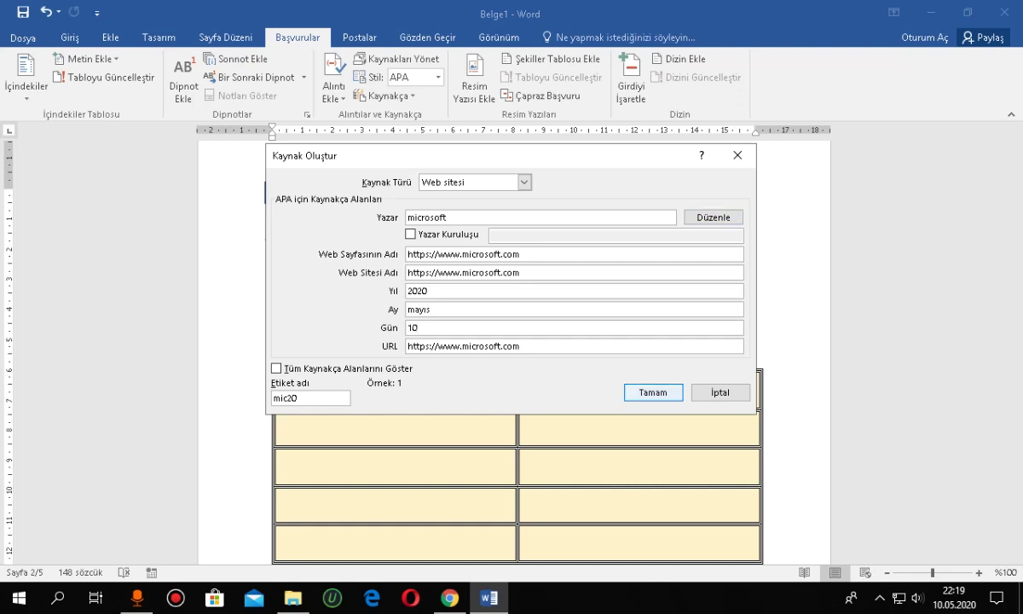
key("Return")
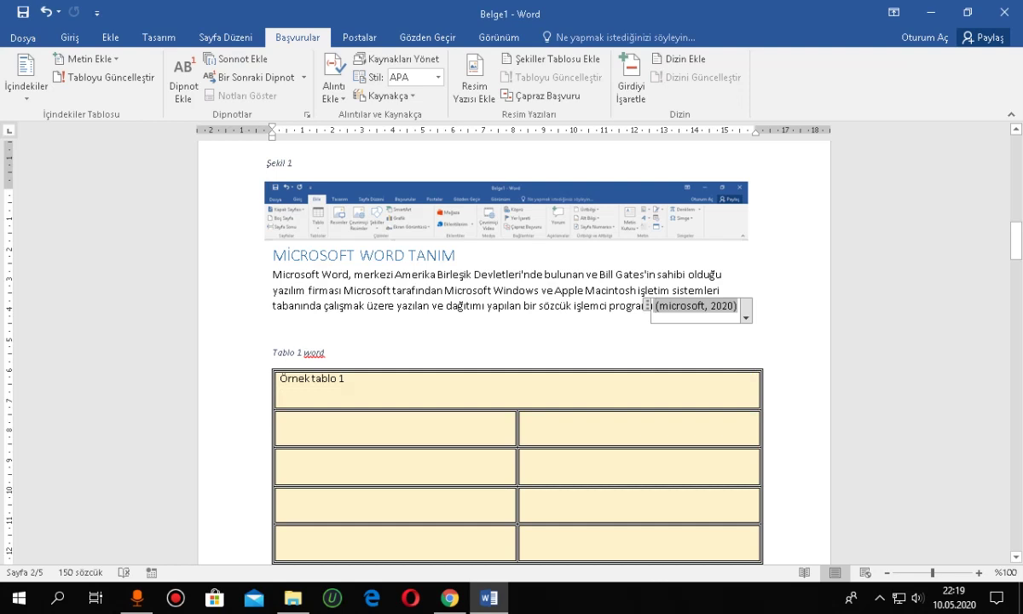
left_click(274, 329)
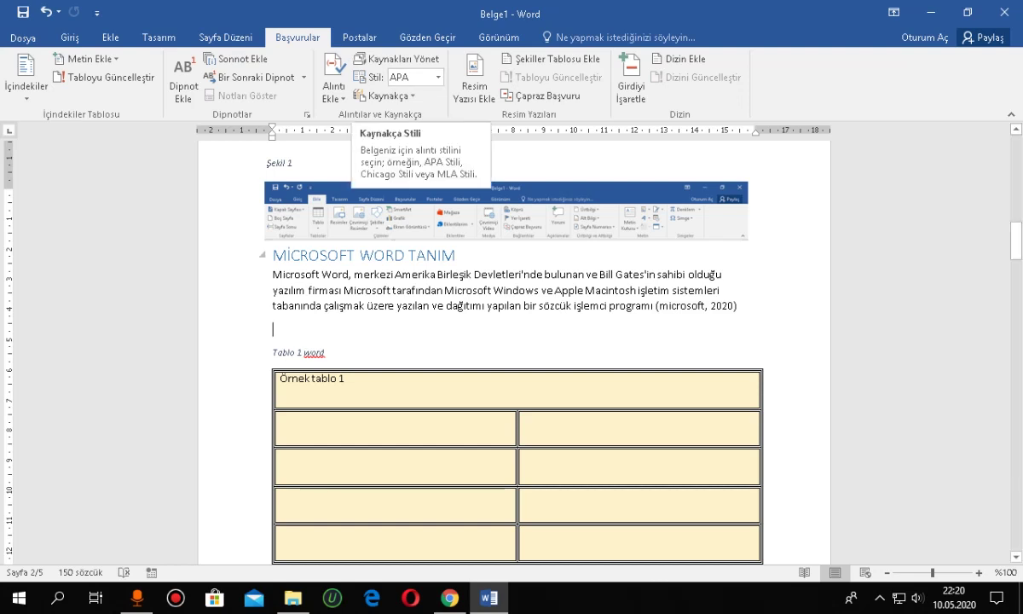
left_click(439, 77)
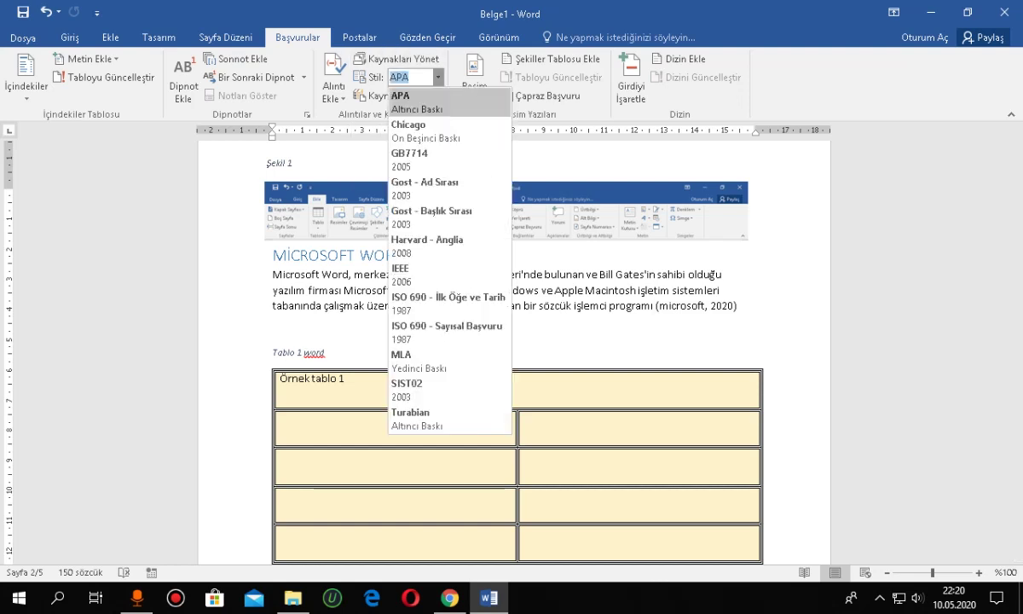
left_click(438, 77)
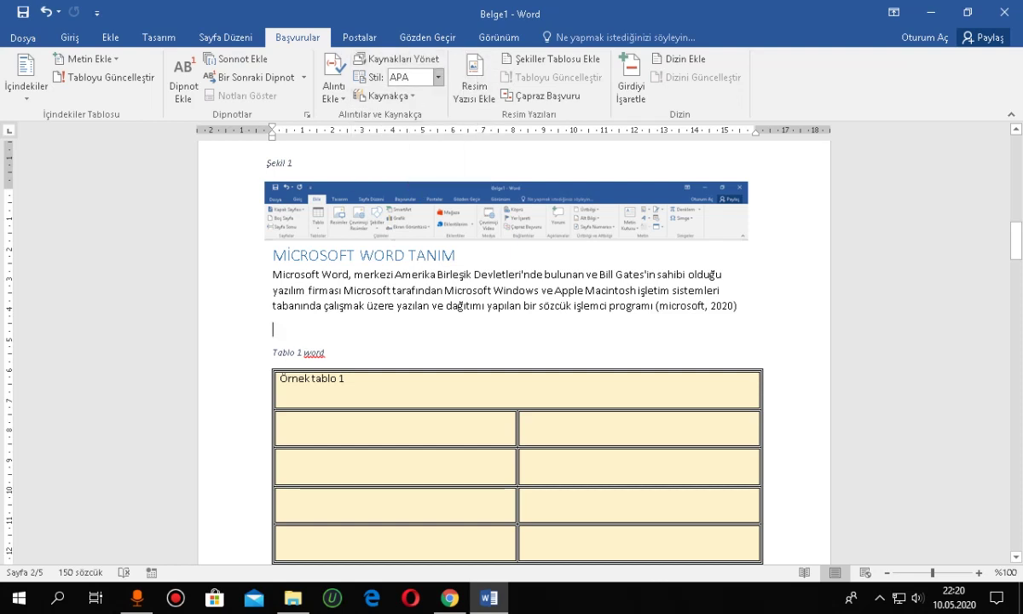
left_click(438, 77)
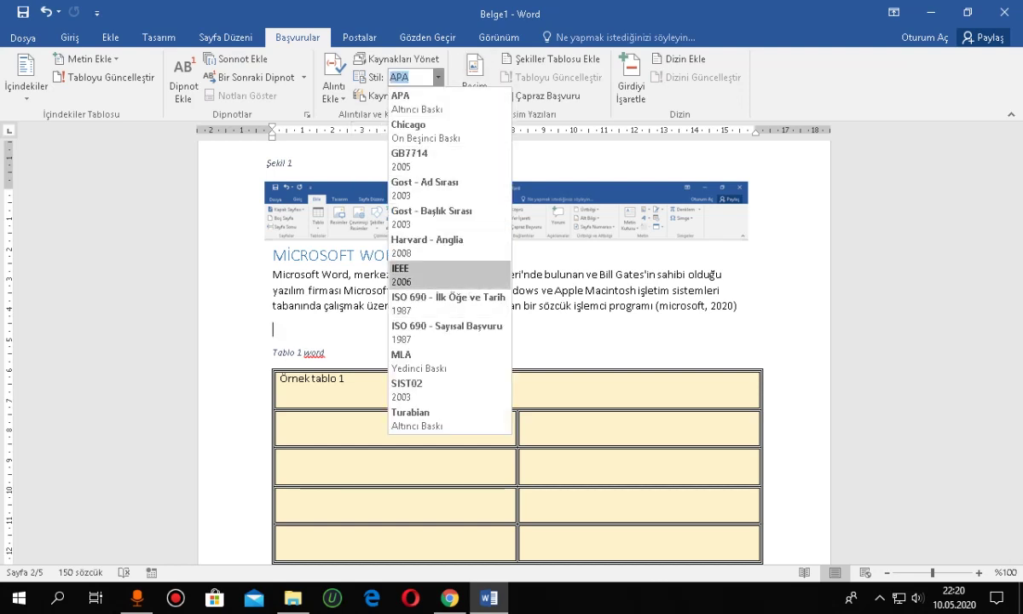
key("Escape")
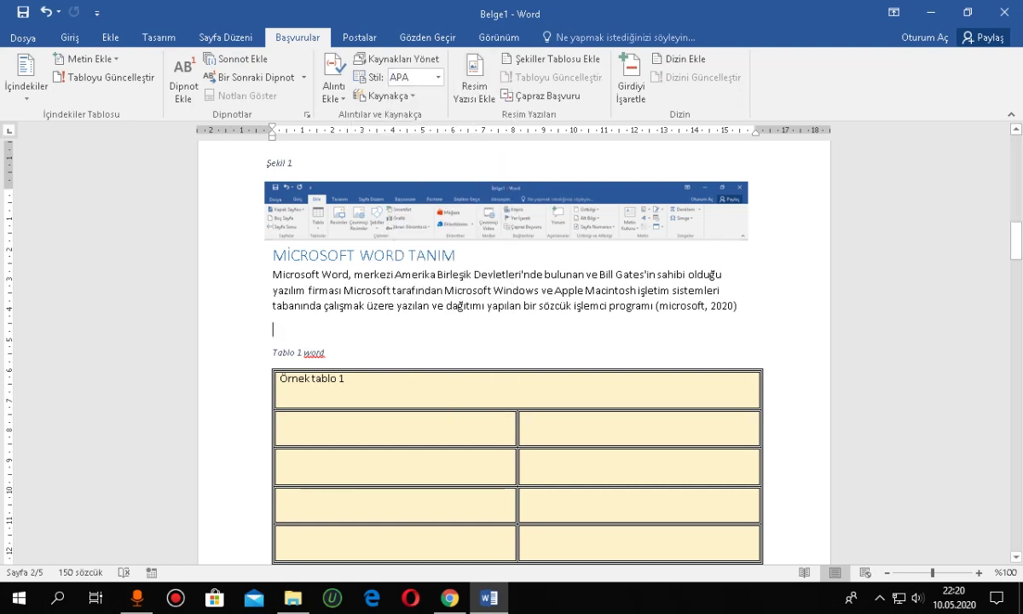
scroll(512, 341, "down", 2)
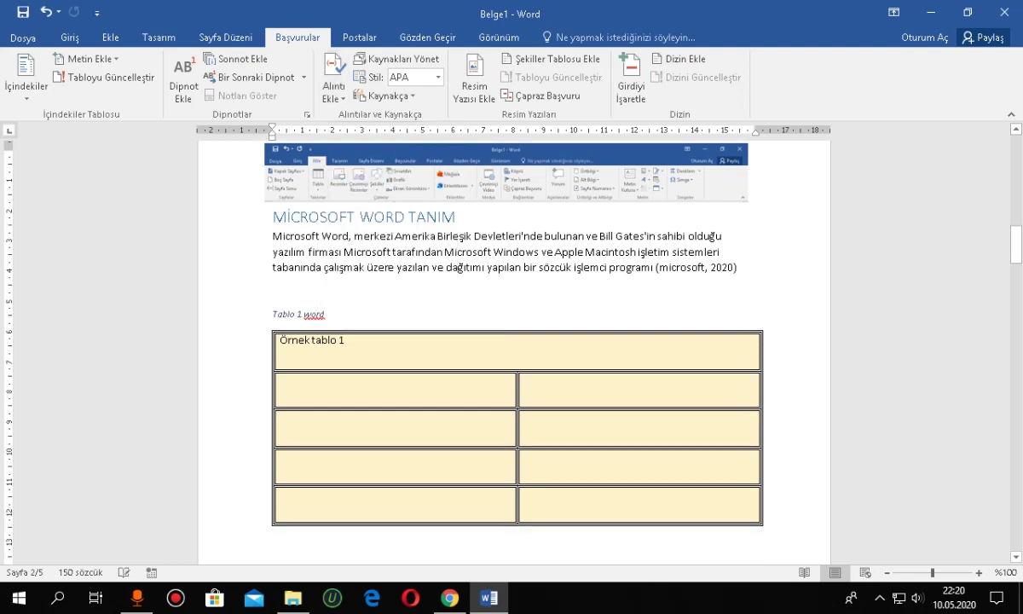
scroll(512, 341, "down", 4)
scroll(511, 341, "down", 5)
scroll(511, 341, "down", 6)
scroll(512, 341, "down", 5)
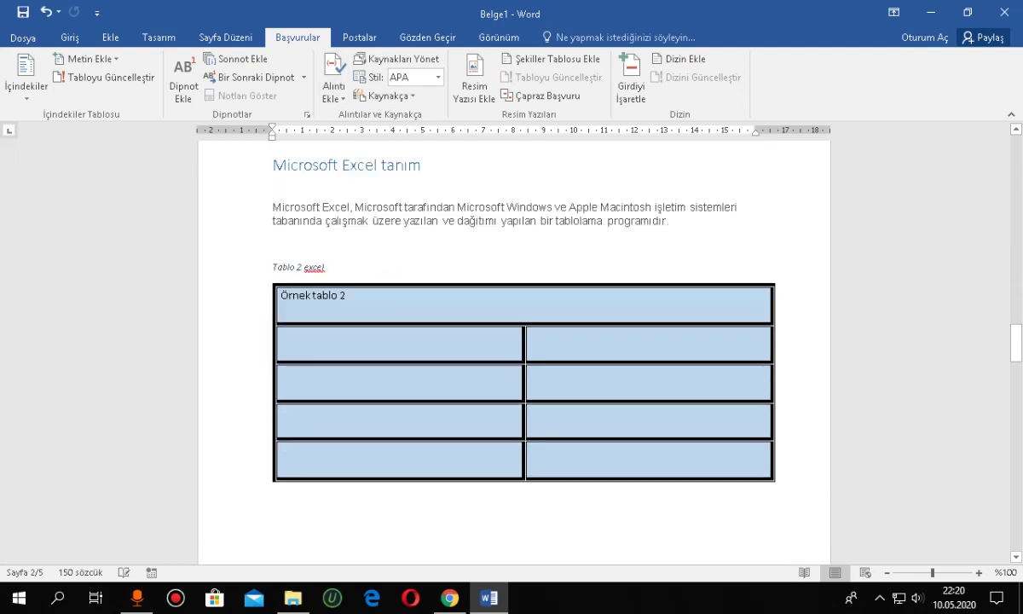
Step: After 'programıdır.', start a new Kitap-type source, then switch to the PDF in Chrome
left_click(670, 221)
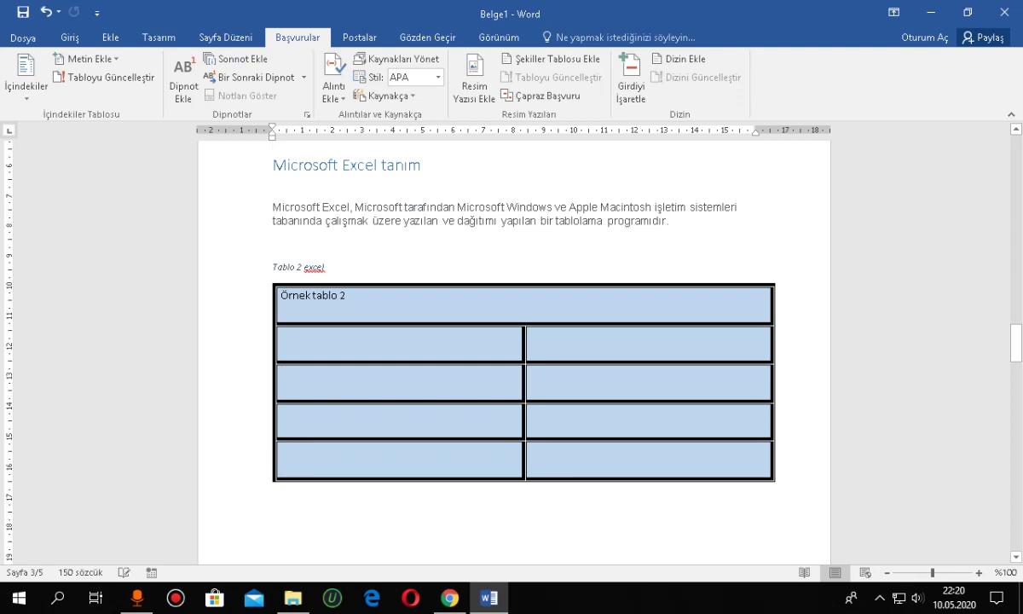
left_click(333, 89)
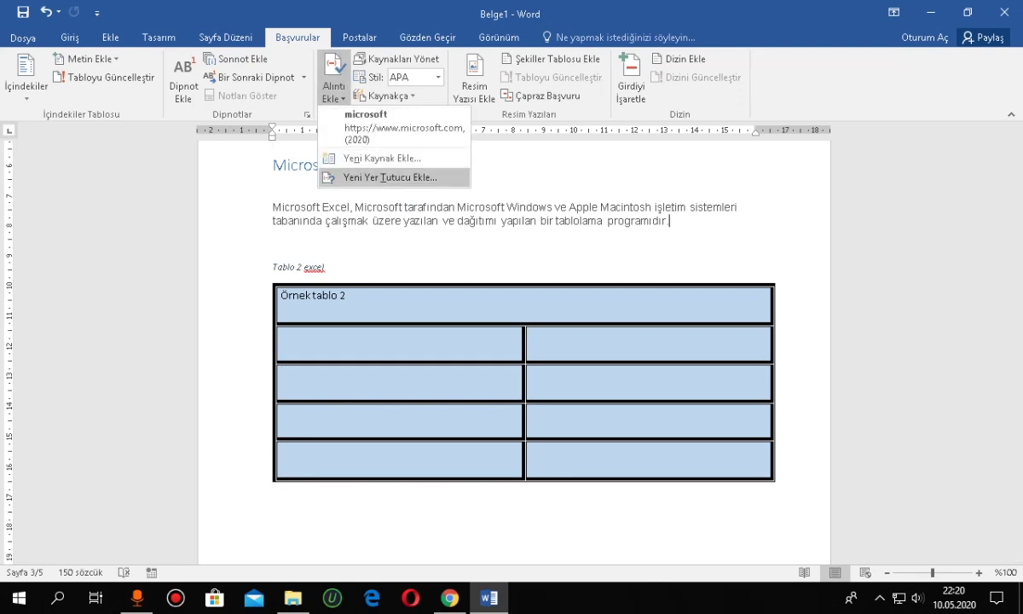
left_click(381, 158)
left_click(525, 182)
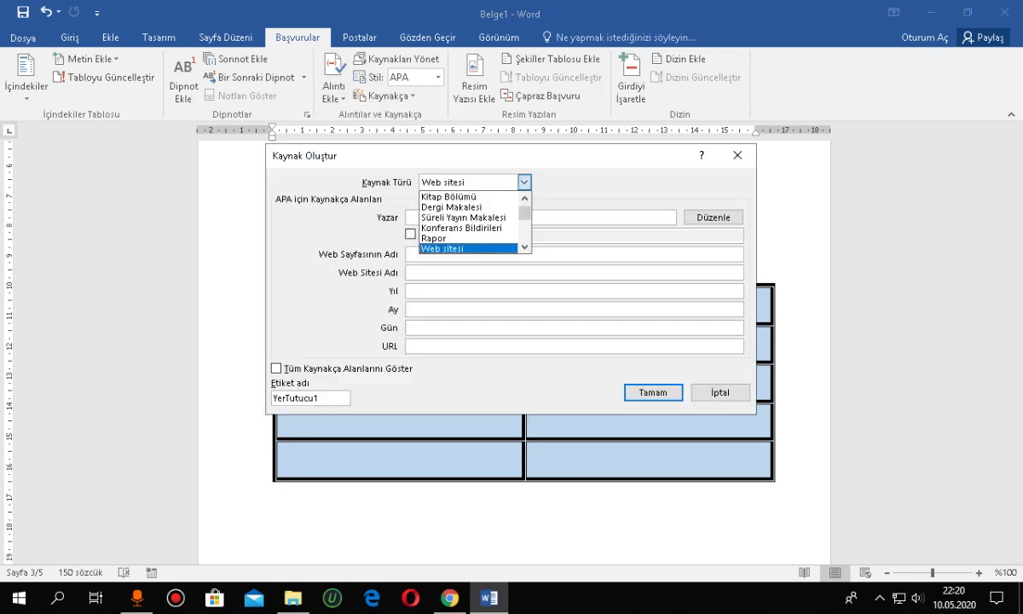
key("Up")
key("Up")
key("Up")
key("Up")
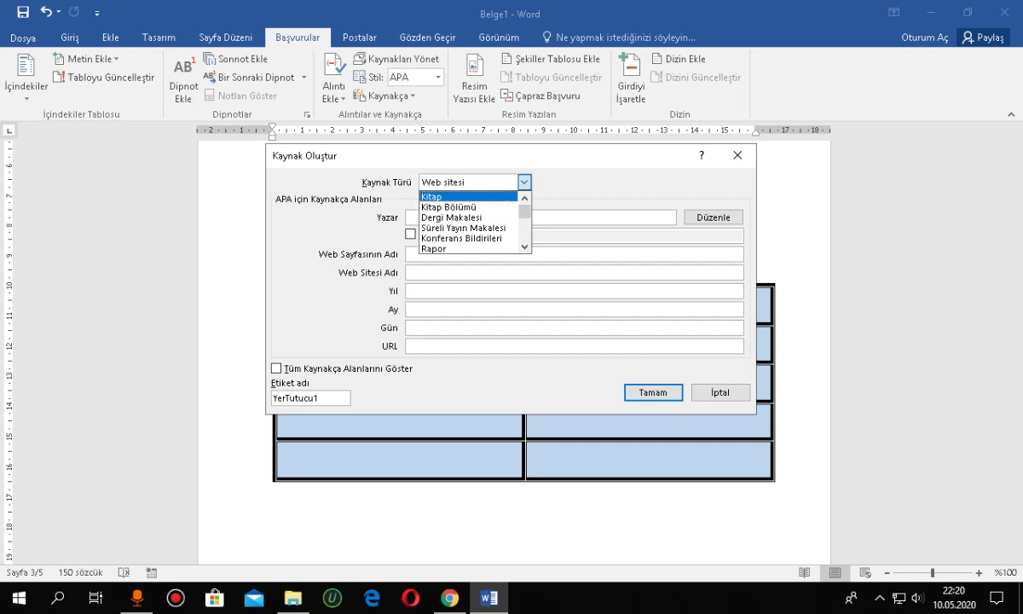
key("Return")
key("Tab")
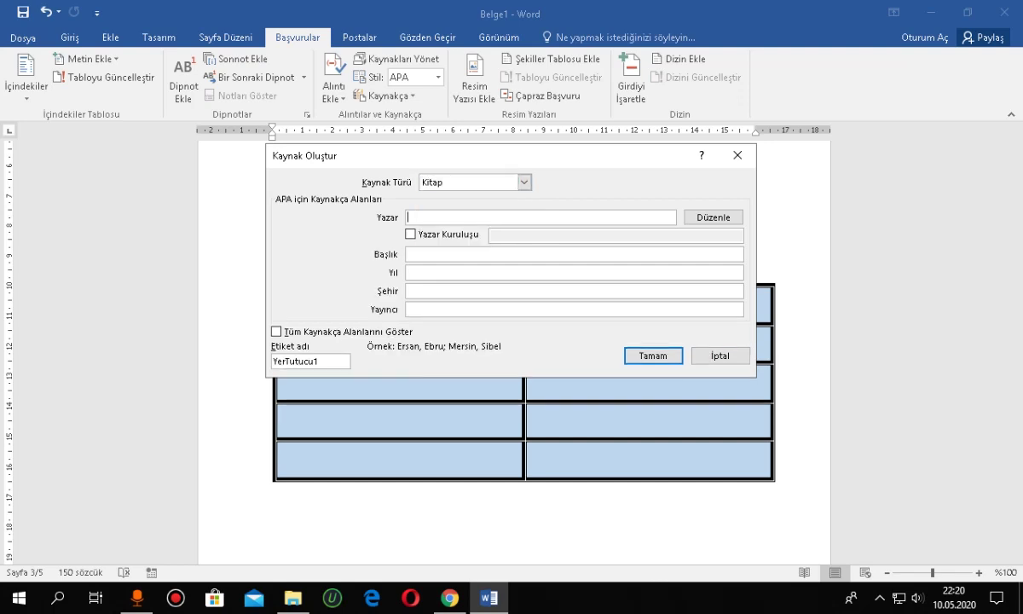
left_click(449, 597)
Step: Copy the T.C. MİLLÎ EĞİTİM BAKANLIĞI heading lines from the Kelime İşlemci PDF
key("ctrl+Tab")
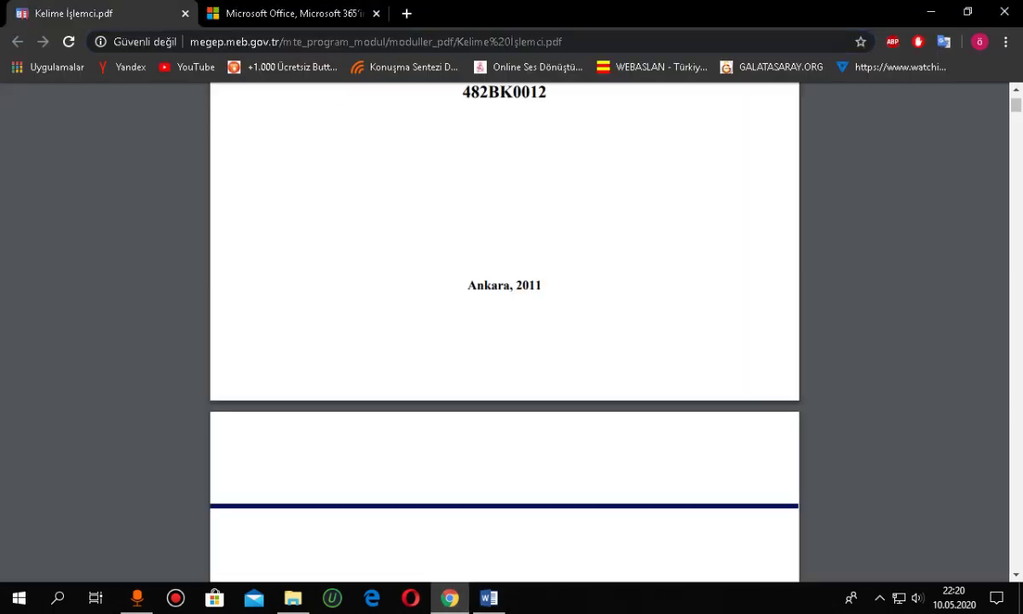
scroll(505, 350, "down", 1)
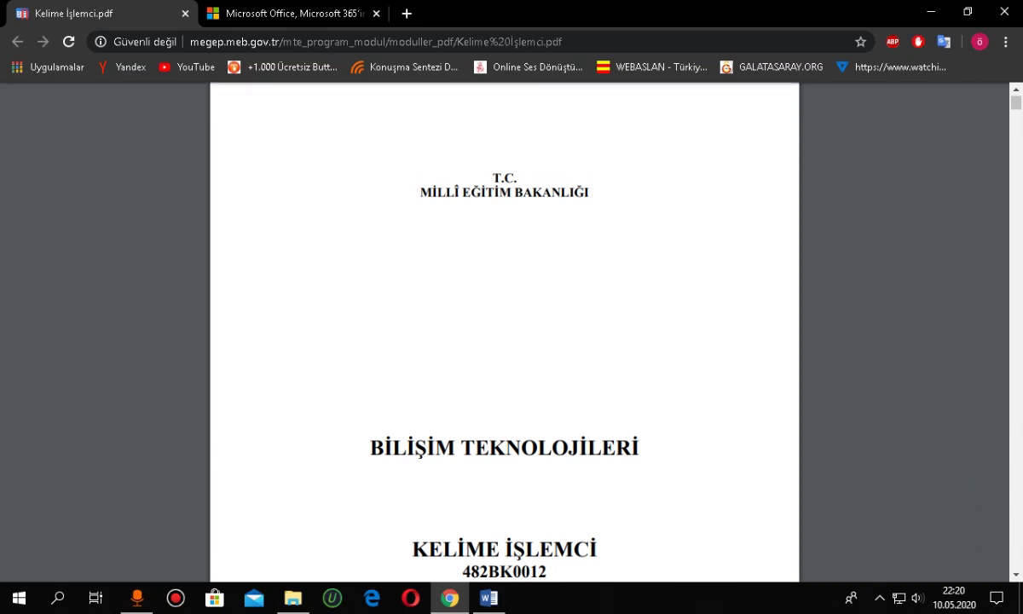
left_click(489, 598)
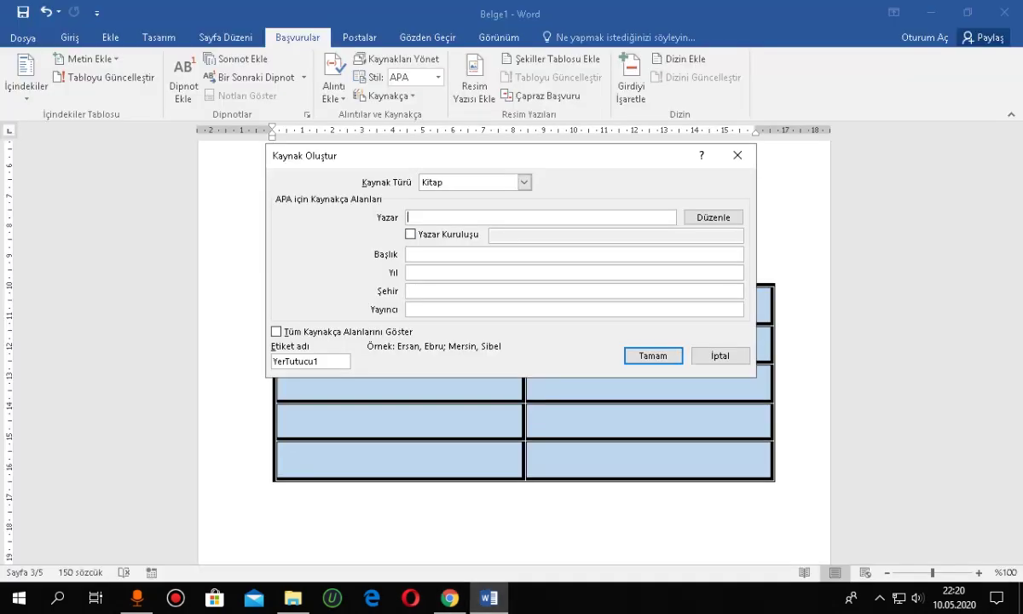
left_click(449, 598)
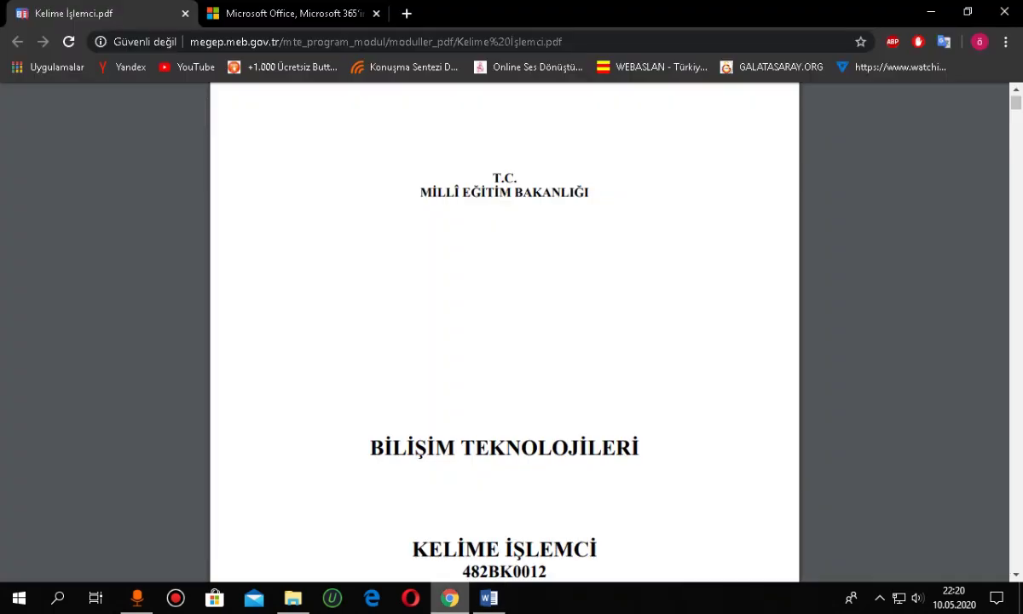
left_click_drag(465, 167, 550, 184)
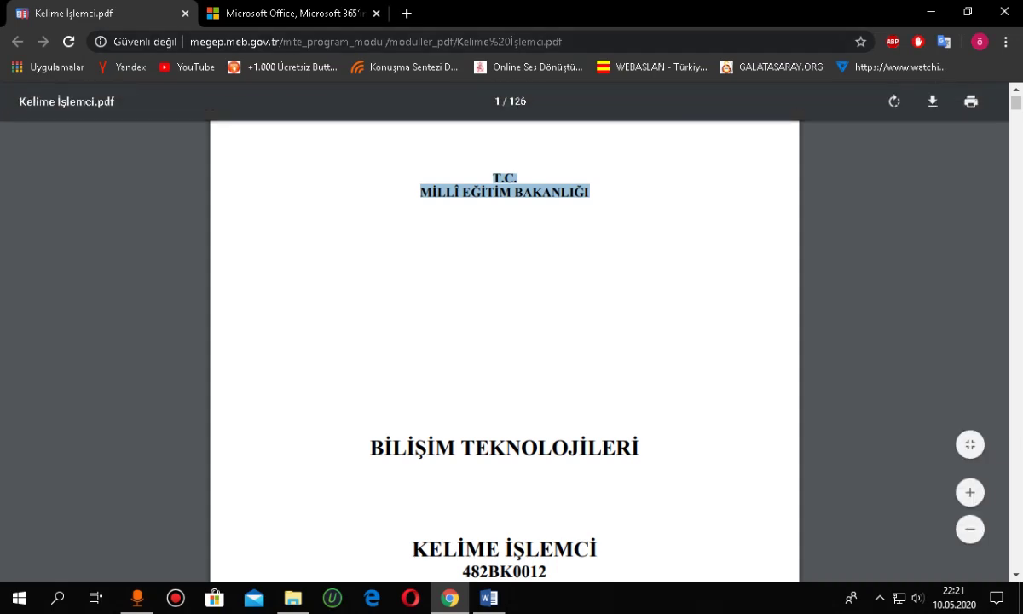
right_click(492, 192)
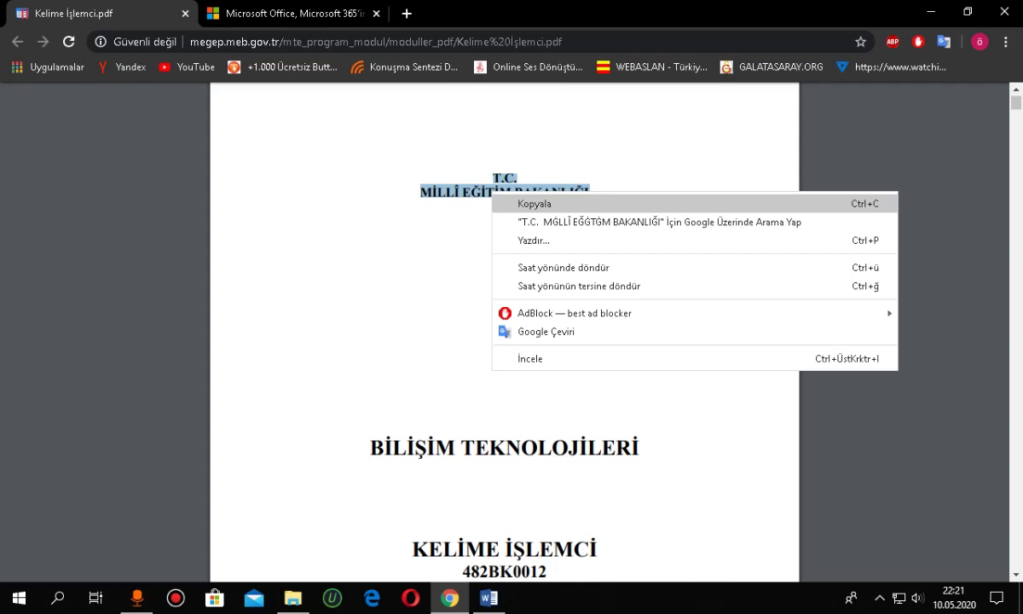
left_click(533, 204)
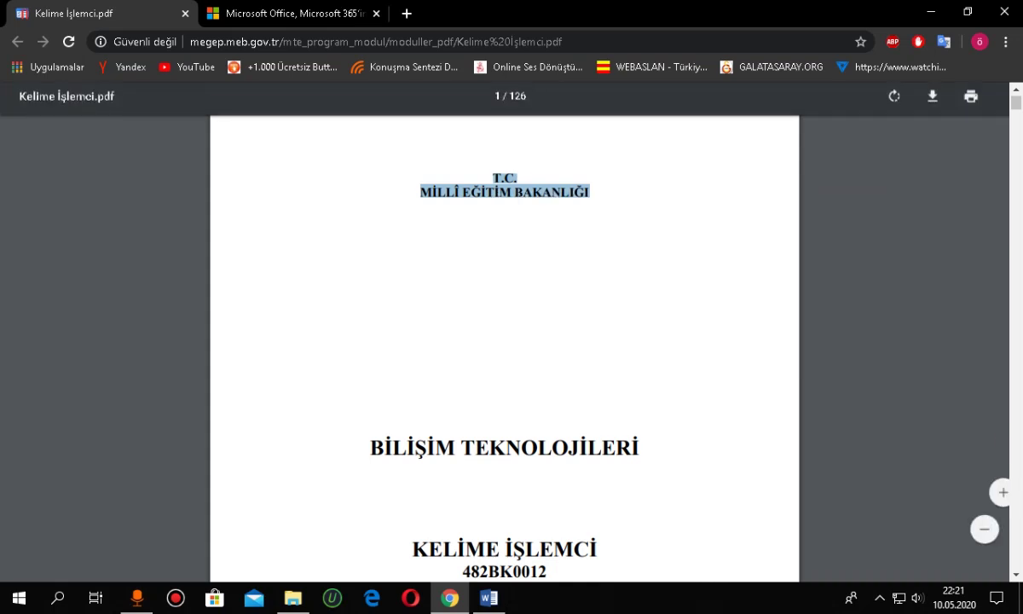
Step: Paste the heading into Yazar and finish it as T.C. MEB for the book source
key("alt+Tab")
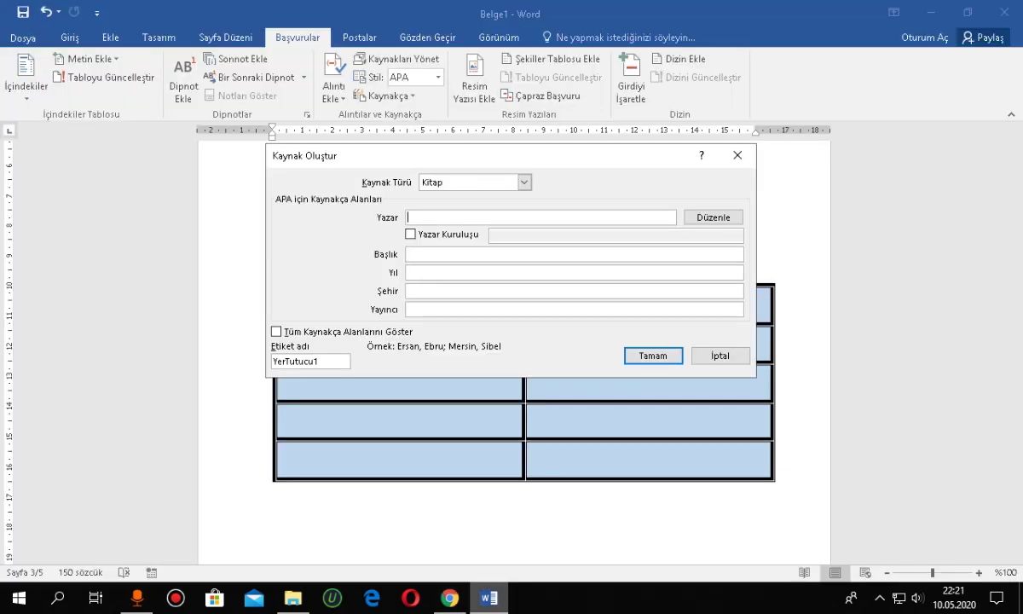
right_click(408, 218)
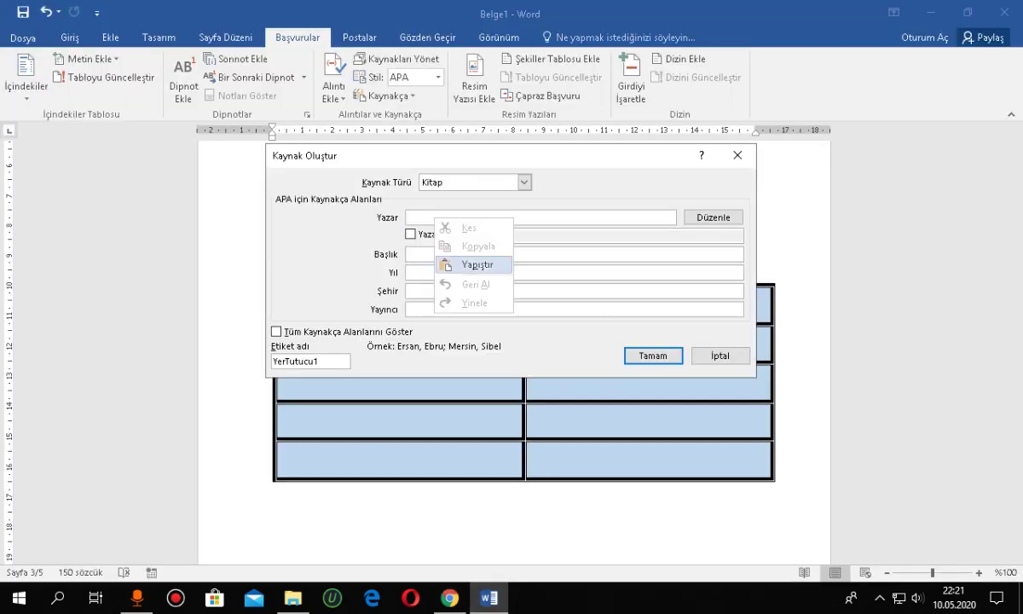
left_click(448, 262)
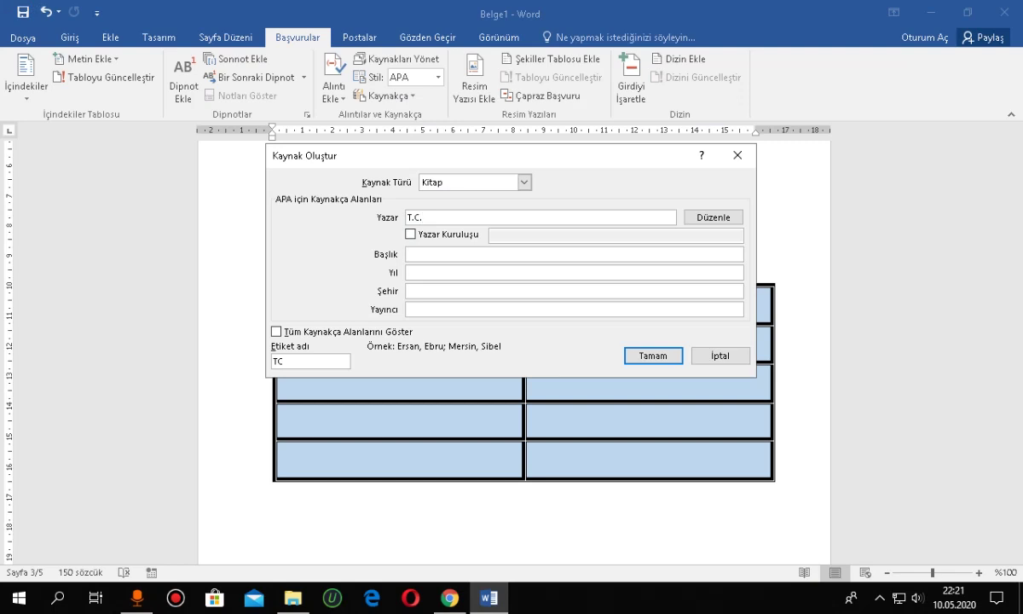
key("alt+Tab")
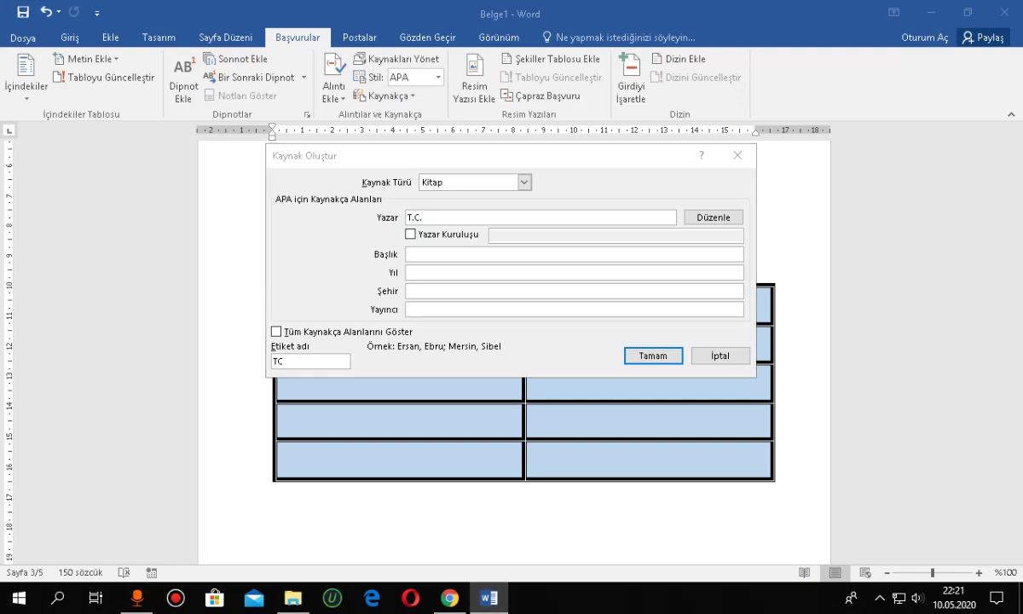
key("alt+Tab")
key("alt+Tab")
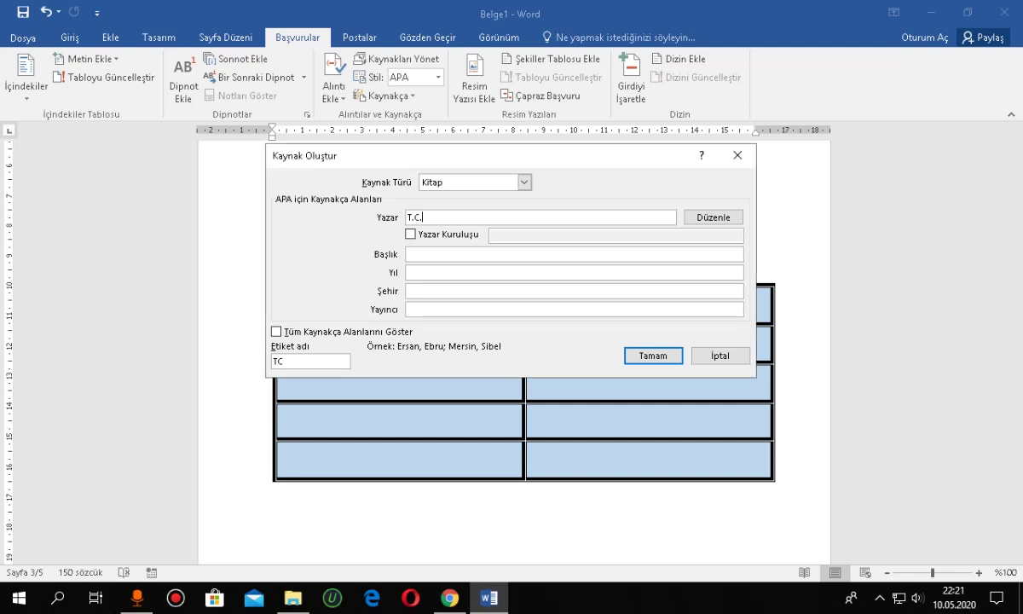
type("mem")
key("BackSpace")
key("BackSpace")
key("BackSpace")
type("meb")
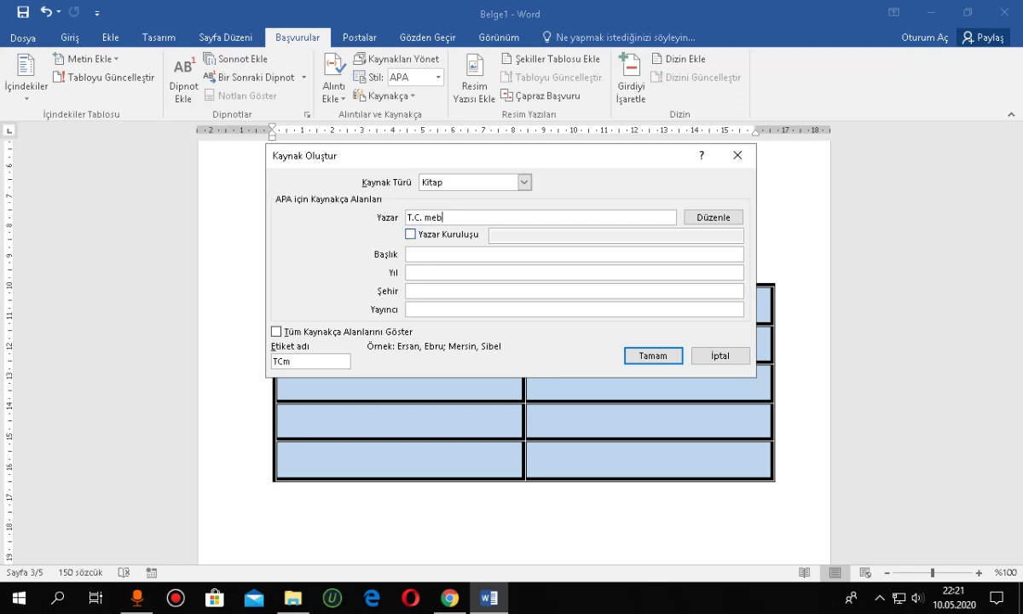
key("BackSpace")
key("BackSpace")
key("BackSpace")
type("MEB")
left_click(408, 253)
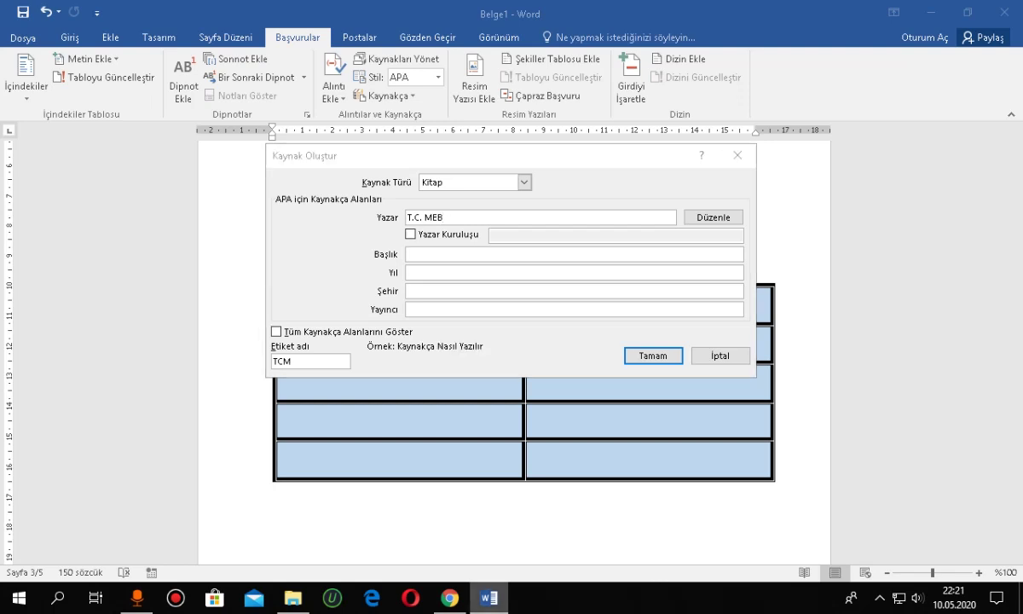
left_click(449, 598)
Step: Select the BİLİŞİM TEKNOLOJİLERİ heading on the PDF title page for the book title
scroll(504, 332, "down", 2)
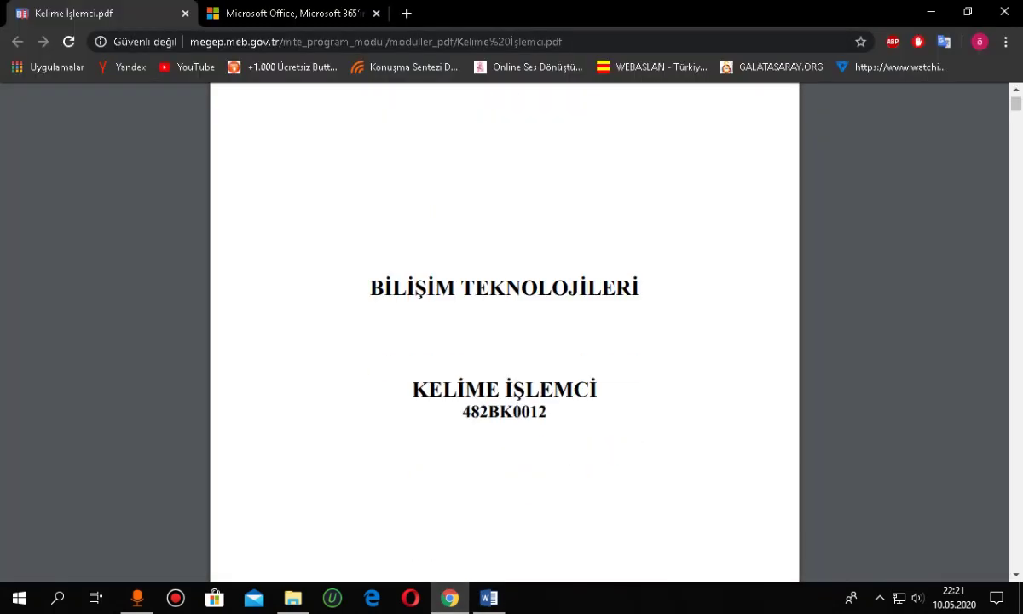
left_click_drag(371, 287, 639, 287)
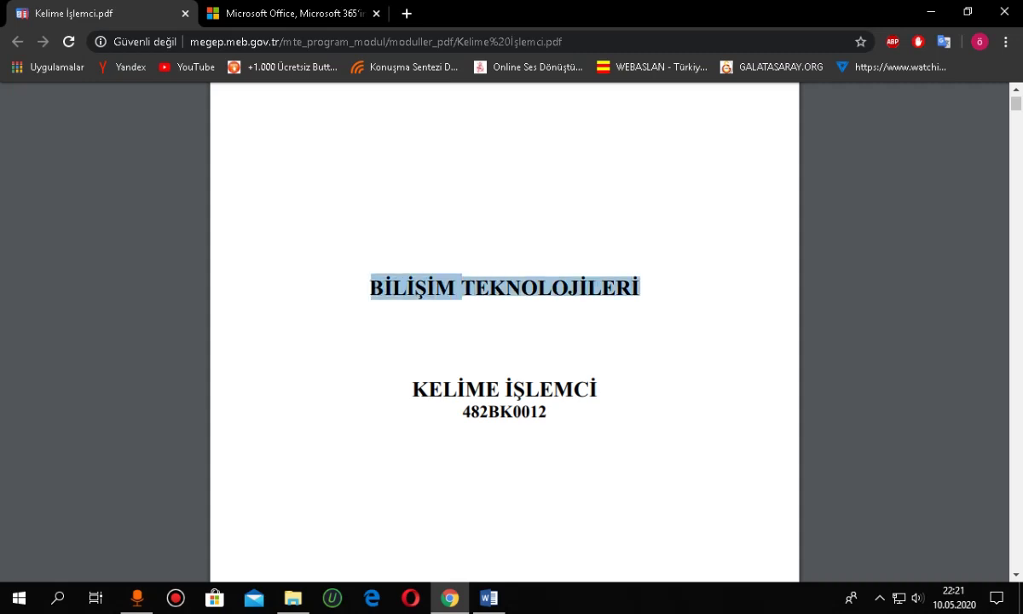
left_click(488, 598)
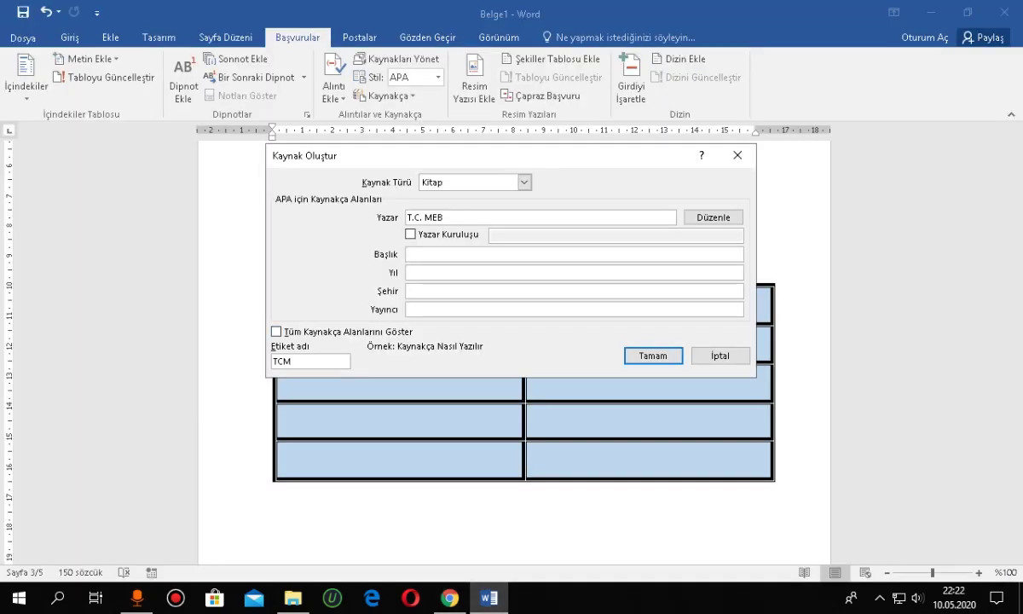
Step: Clear the garbled paste in Başlık and type 'BİLİŞİM TEK. KELİME İŞLEMCİ' instead
key("ctrl+v")
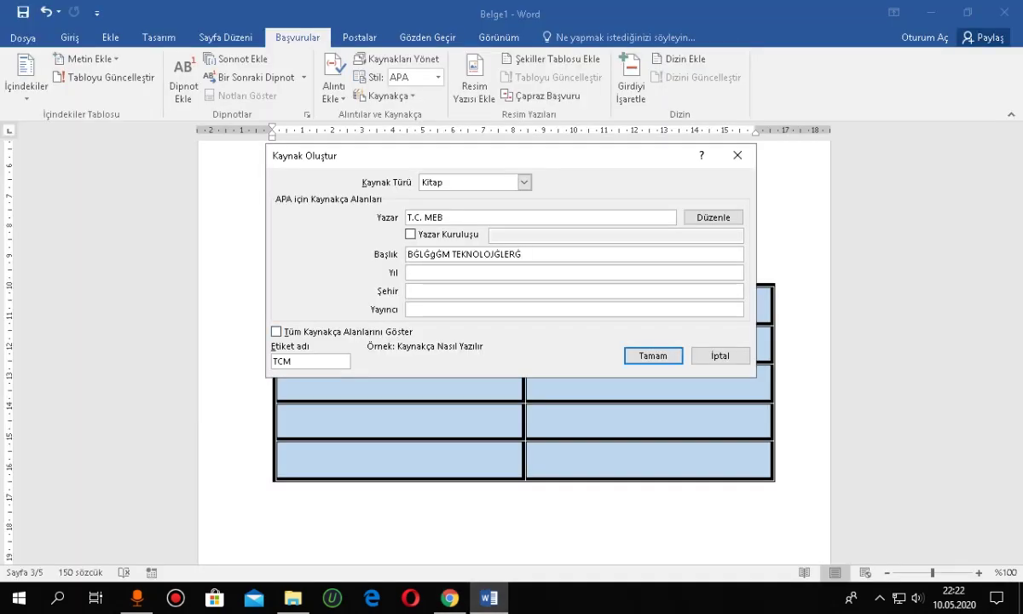
key("BackSpace")
key("BackSpace")
key("BackSpace")
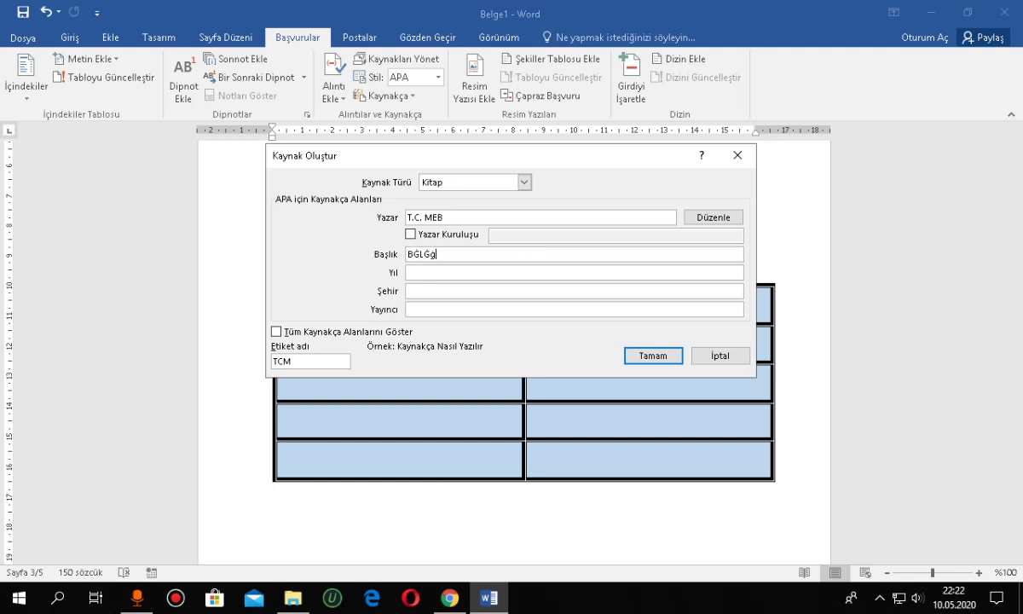
key("BackSpace")
key("BackSpace")
key("BackSpace")
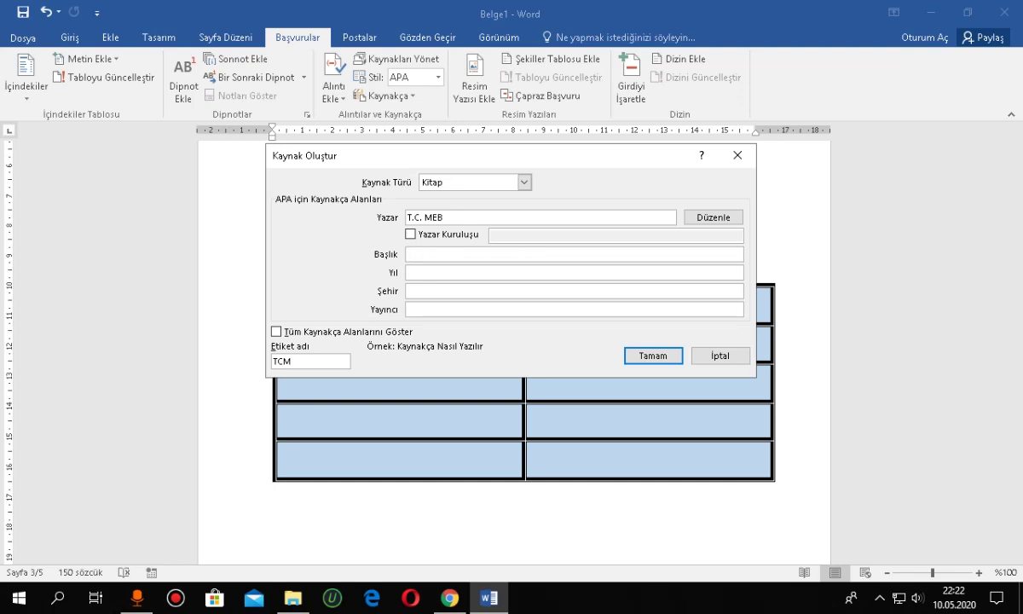
type("BİLİŞ")
type("İM TE")
type("K.")
type(" KELİ")
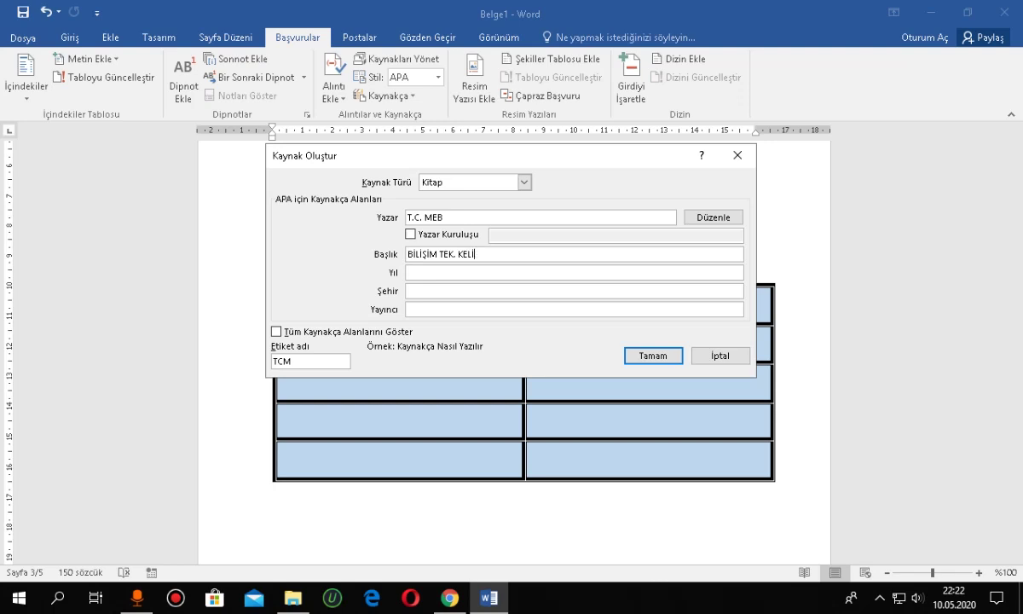
type("ME İŞLEM")
type("Cİ")
Step: Select and copy the module code 482BK0012 from the PDF title page in Chrome, then return to Word
left_click(450, 596)
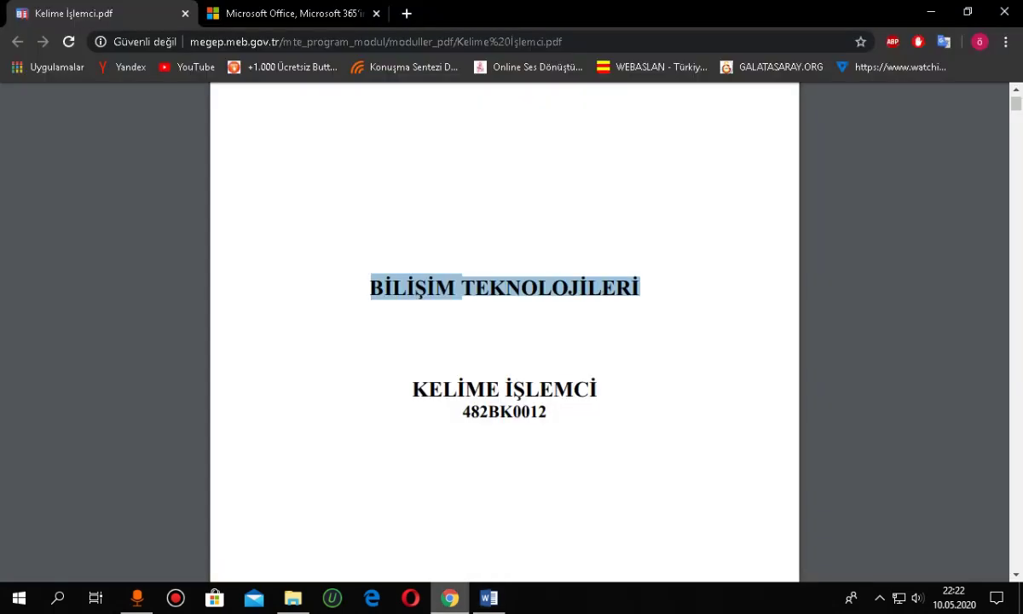
scroll(504, 333, "down", 3)
scroll(504, 333, "down", 1)
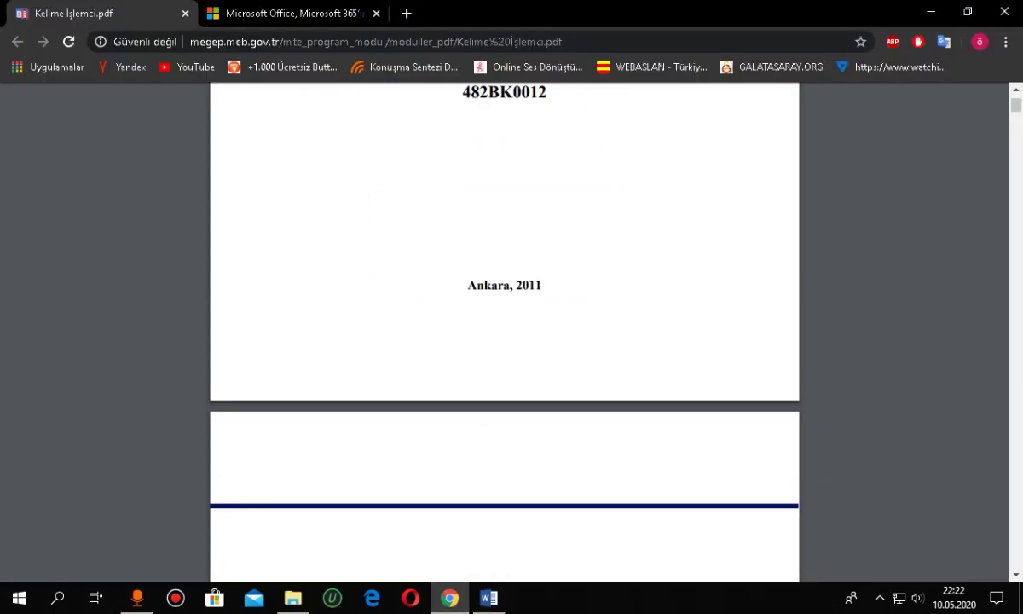
scroll(504, 333, "up", 1)
double_click(504, 172)
key("ctrl+c")
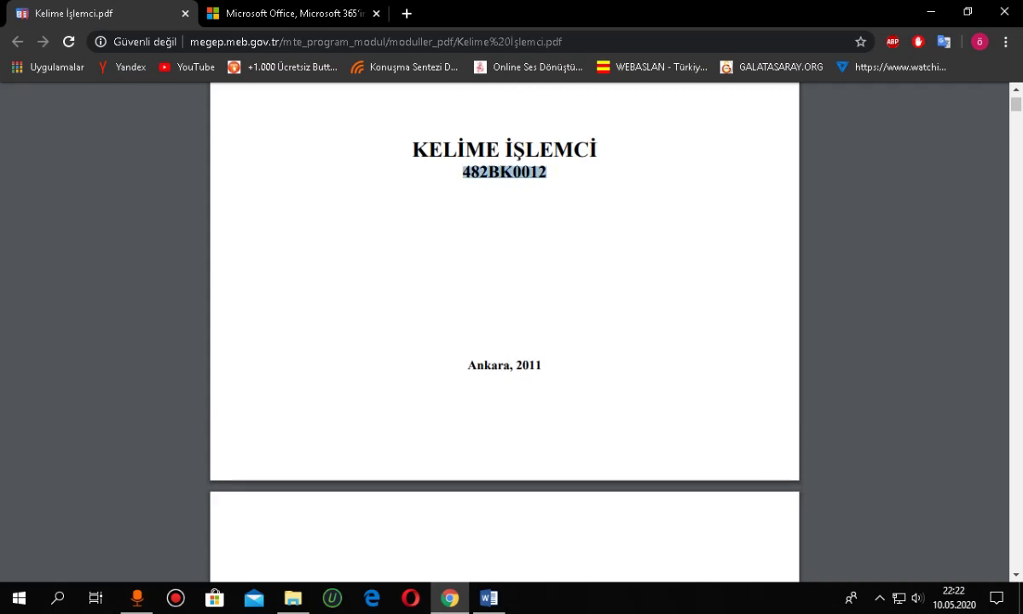
left_click(488, 597)
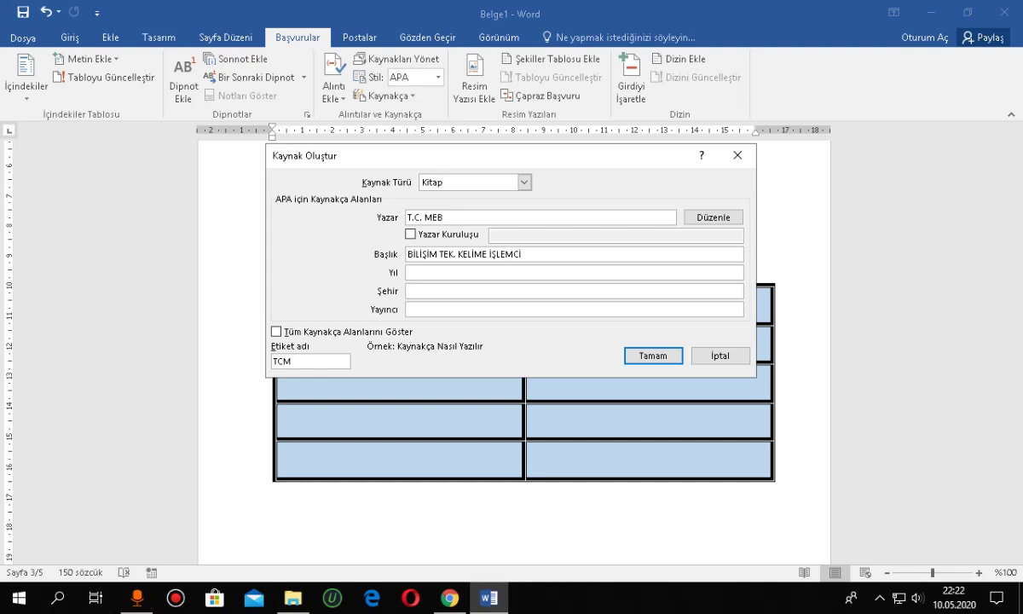
Step: Append 482BK0012 to the source title and enter the year 2011, checked against the PDF
key("ctrl+v")
key("Tab")
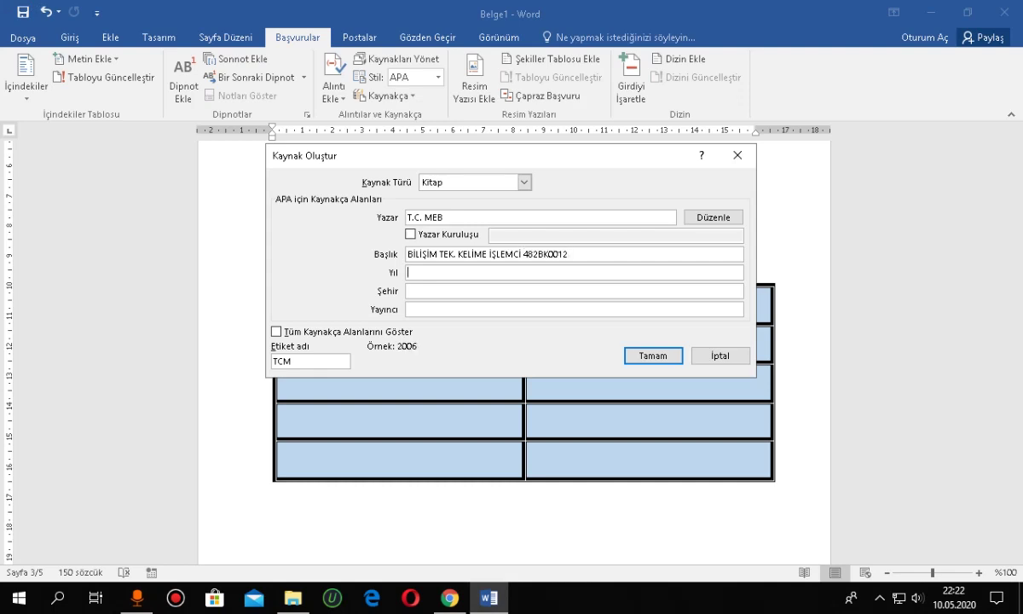
left_click(450, 597)
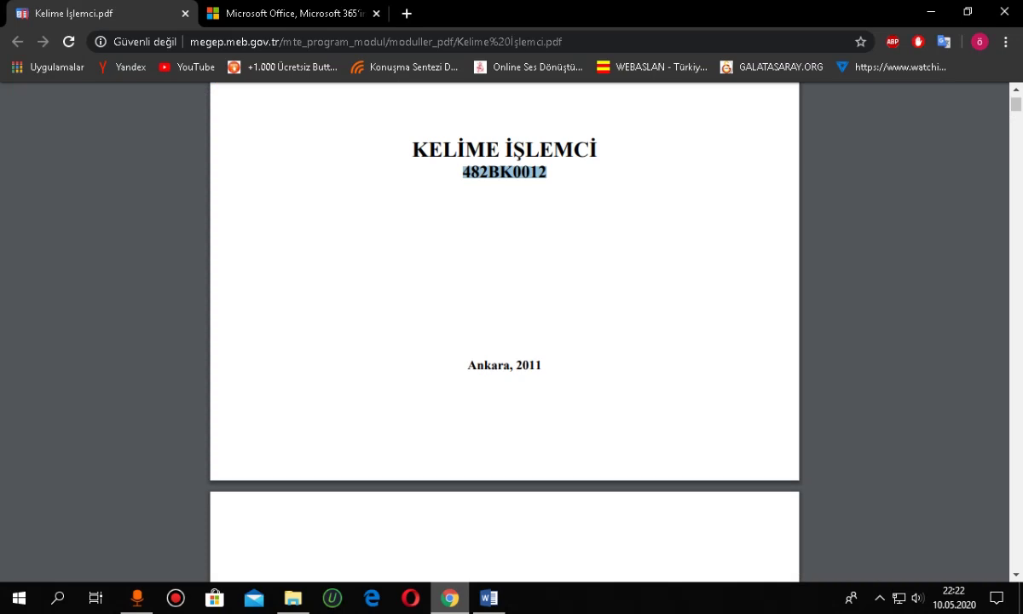
left_click(488, 597)
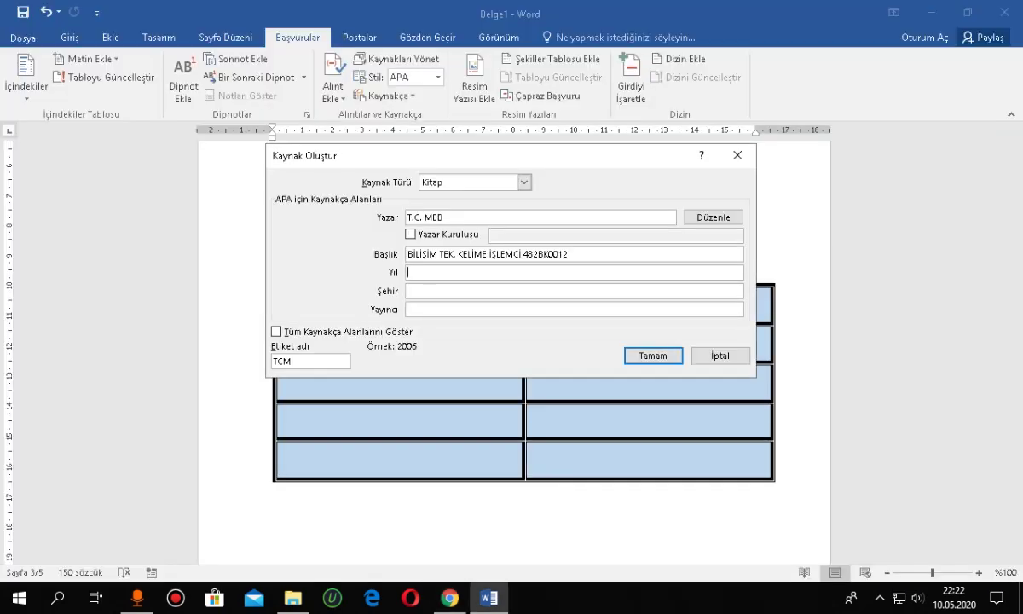
type("2011")
Step: Set city ANKARA and publisher T.C. MEB (copied from the author), then insert the citation
left_click(407, 291)
type("ANKARA")
left_click(408, 309)
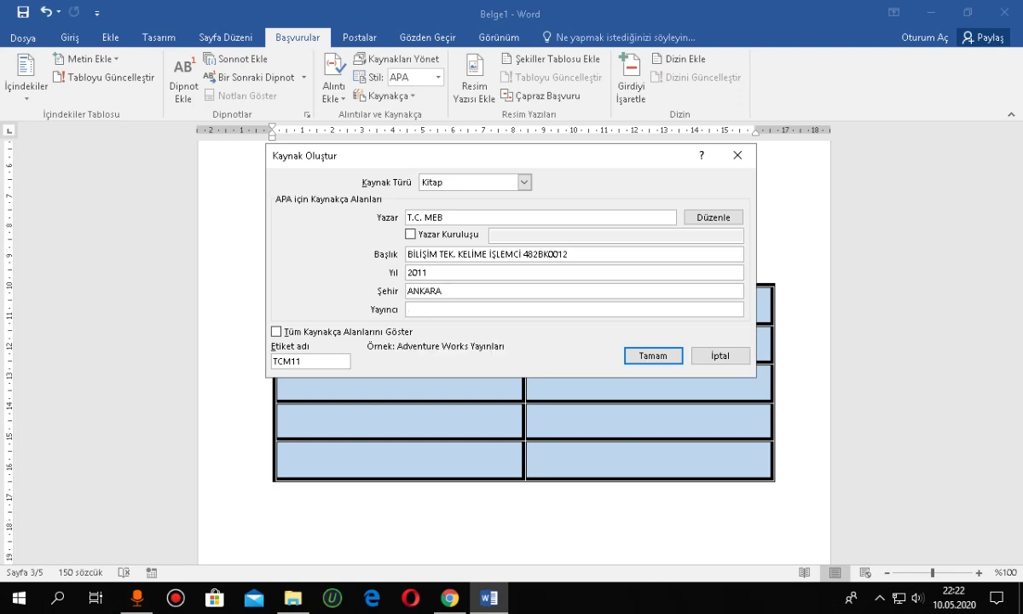
double_click(433, 217)
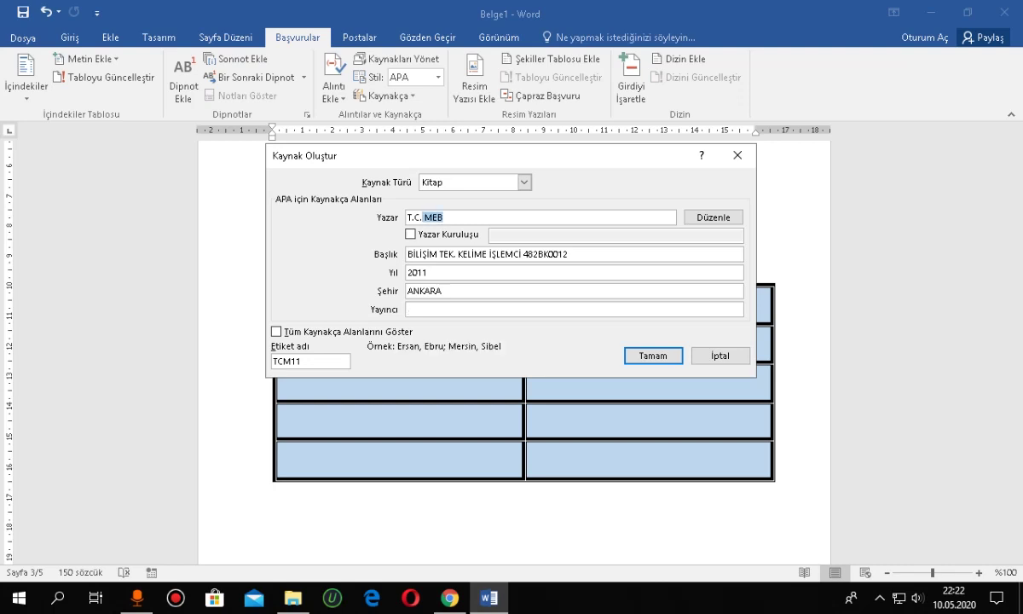
left_click_drag(433, 217, 401, 217)
key("ctrl+c")
left_click(409, 310)
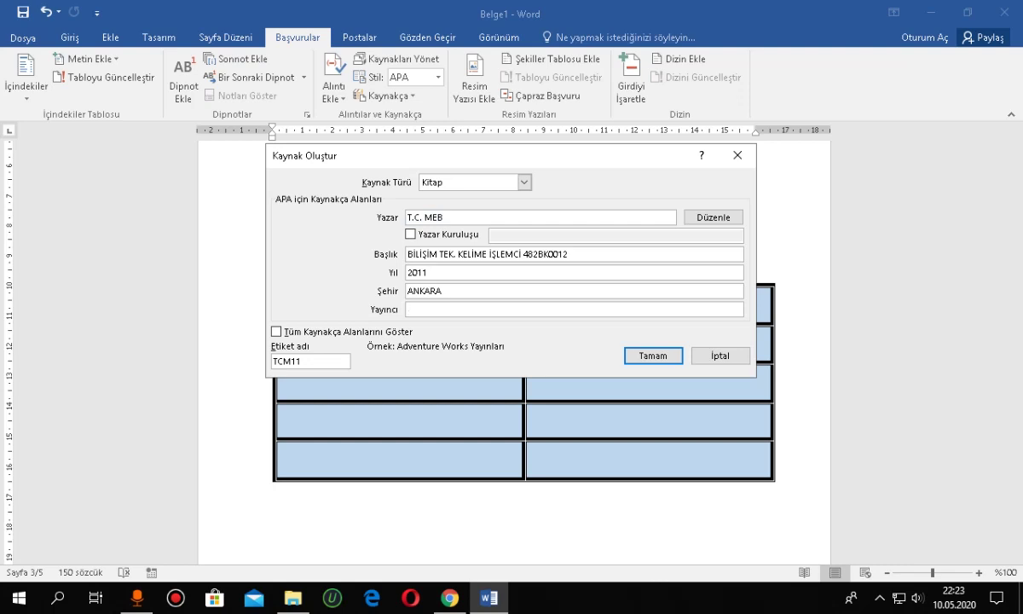
key("ctrl+v")
key("Return")
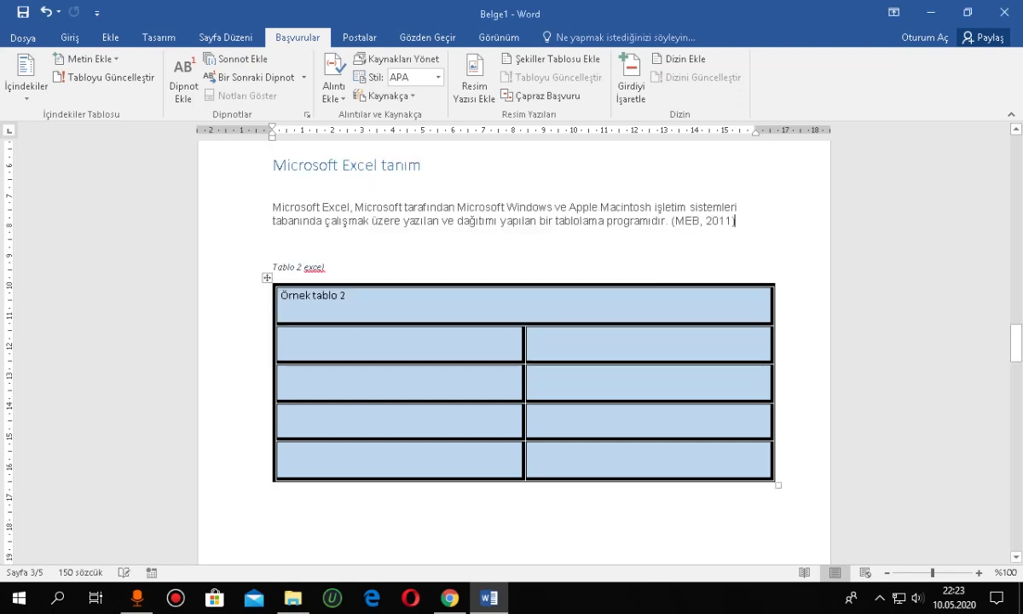
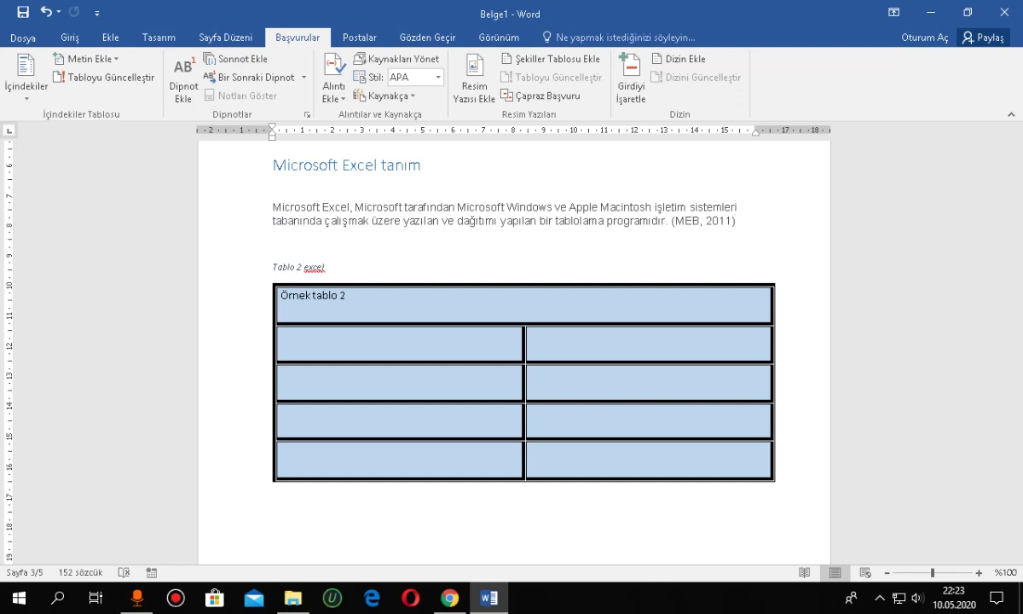
Step: Move past the paragraph under 'Microsoft PowerPoint tanım' down to the blank fifth page
scroll(512, 341, "down", 2)
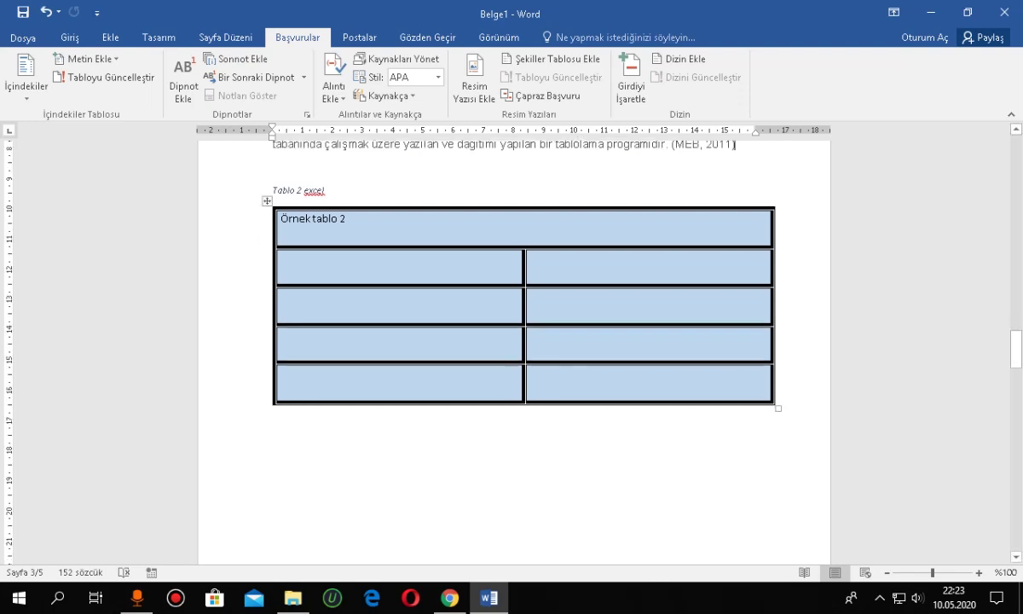
scroll(512, 341, "down", 4)
scroll(512, 341, "down", 4)
scroll(512, 342, "down", 4)
scroll(512, 342, "down", 3)
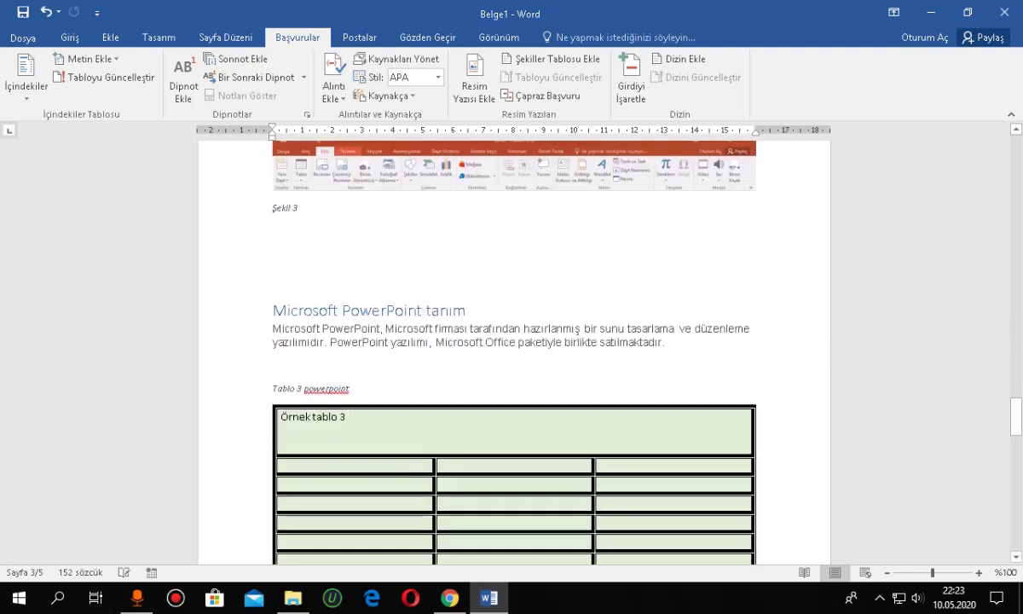
left_click(667, 342)
scroll(667, 342, "down", 3)
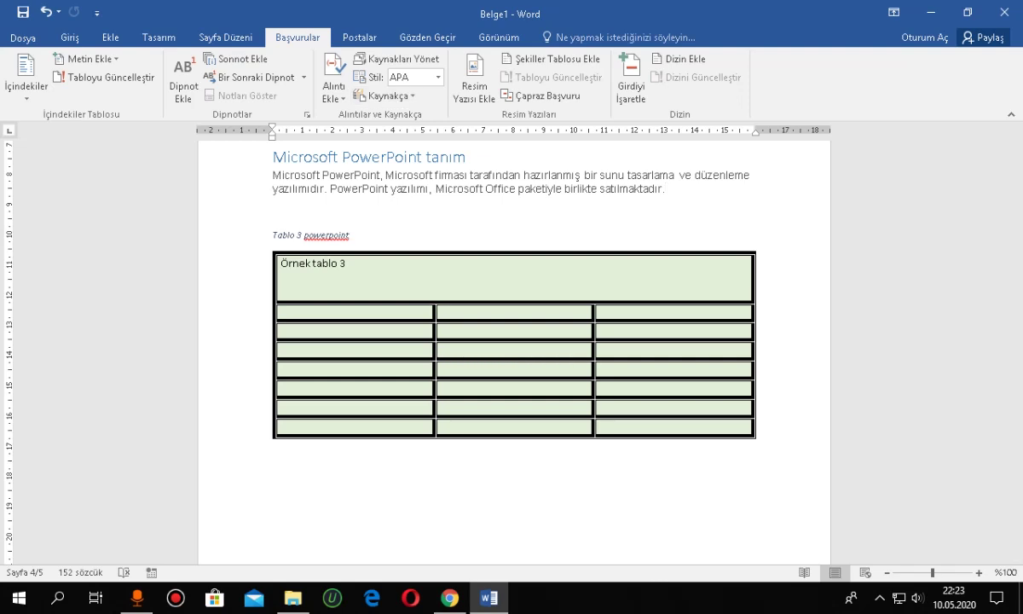
left_click_drag(665, 188, 273, 175)
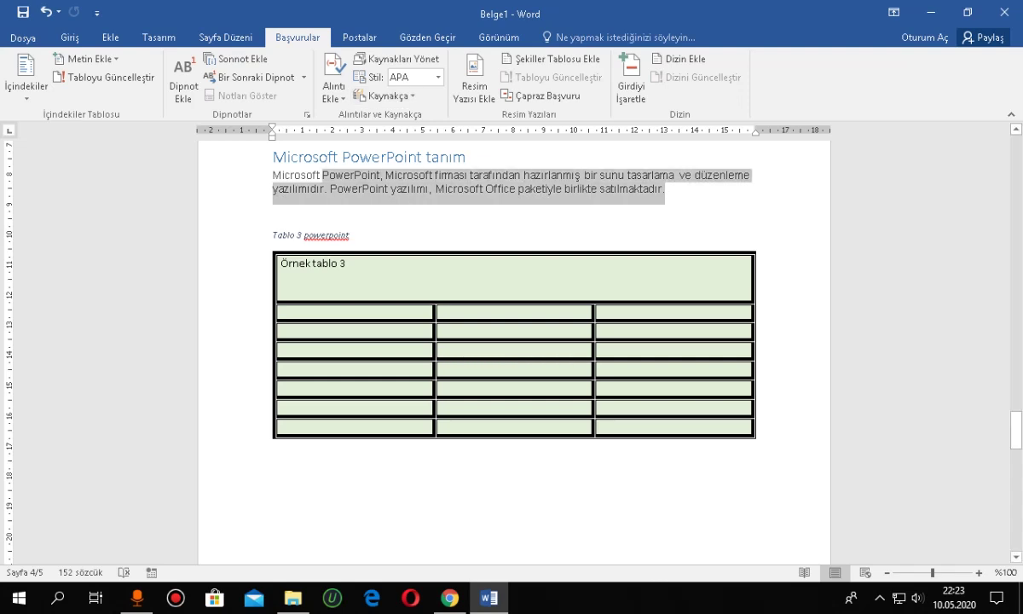
scroll(512, 341, "down", 3)
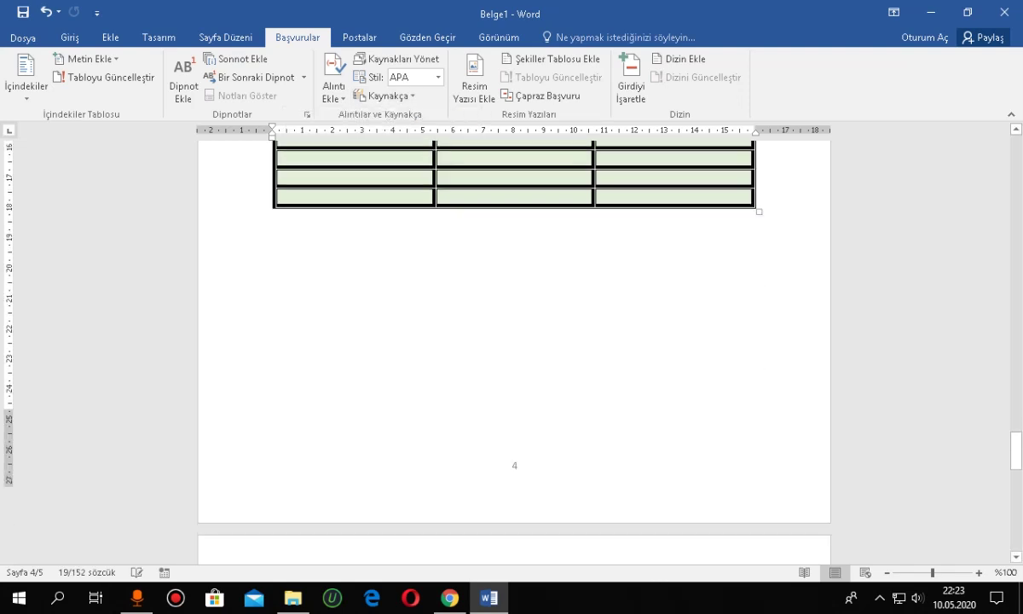
scroll(512, 341, "down", 5)
Step: Insert the built-in Başvurular bibliography on page 5, then select and delete it
left_click(273, 194)
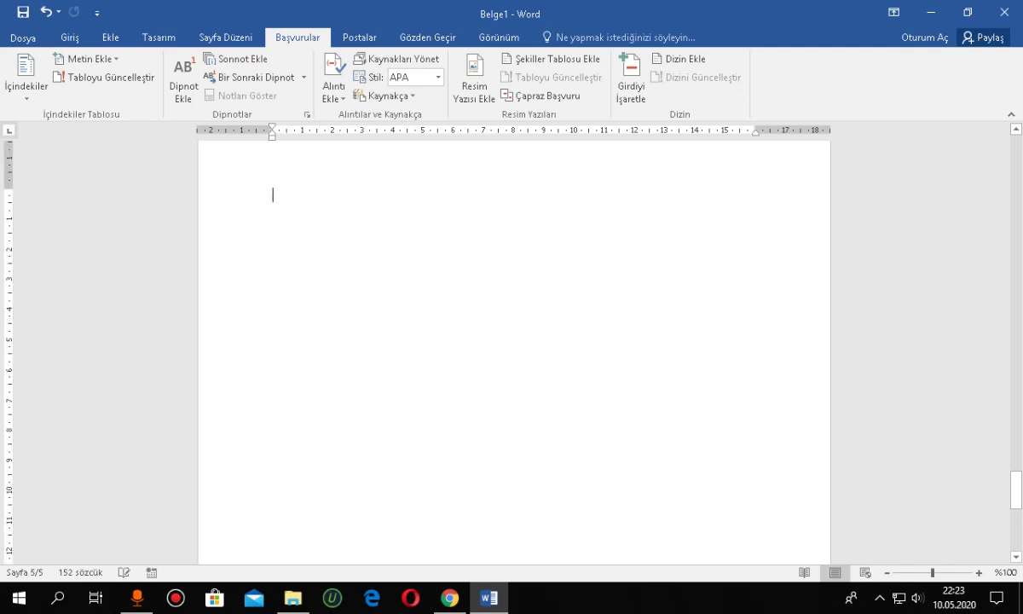
left_click(384, 96)
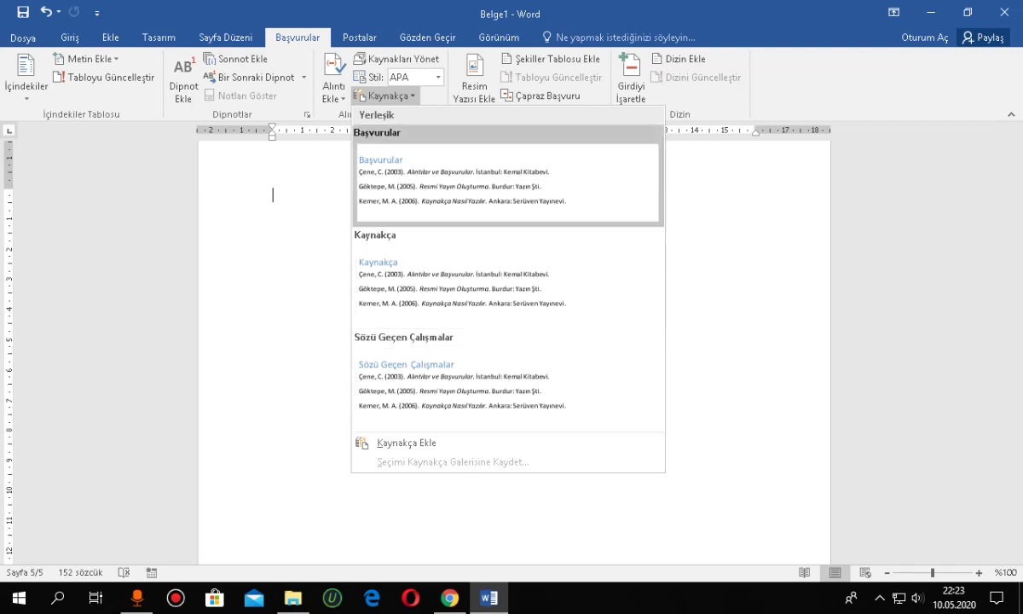
left_click(507, 179)
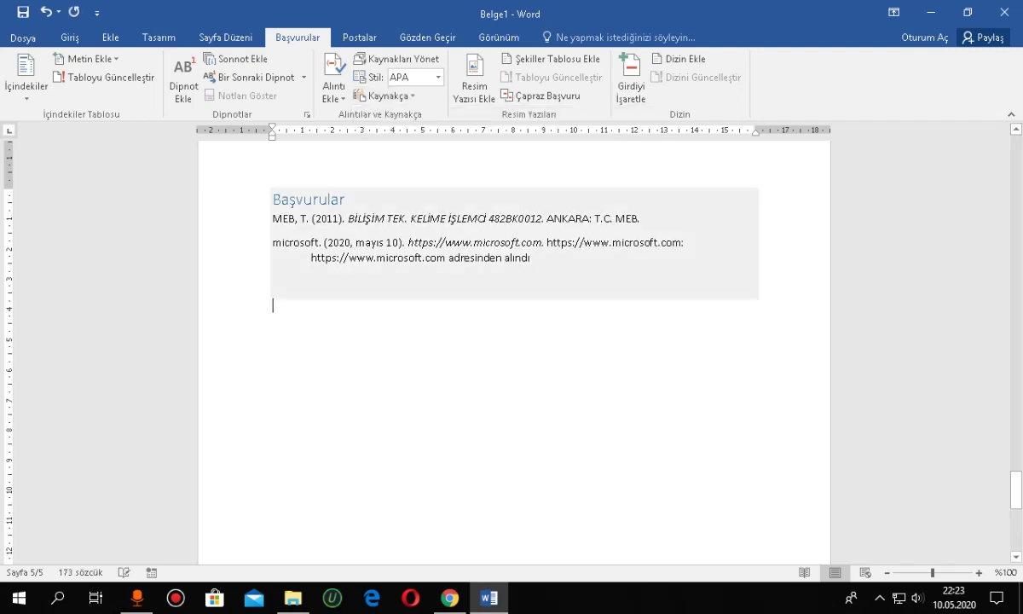
left_click(531, 258)
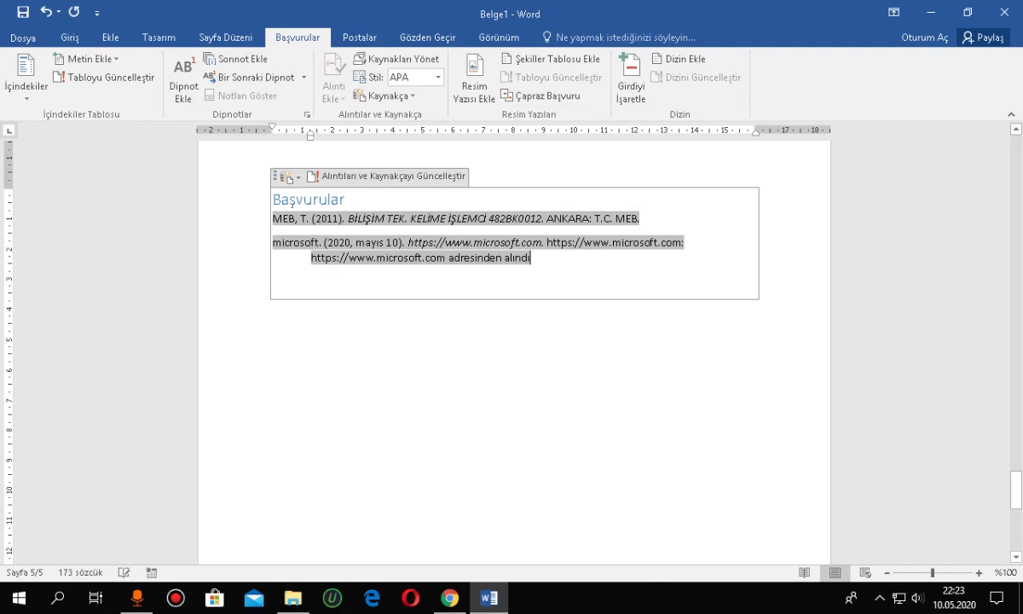
left_click(257, 286)
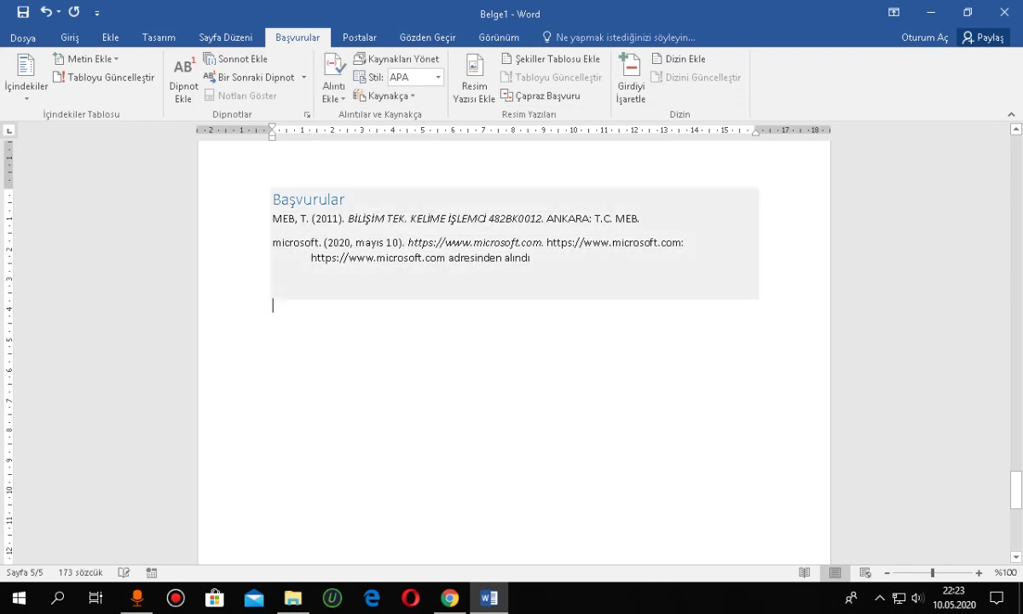
left_click(312, 198)
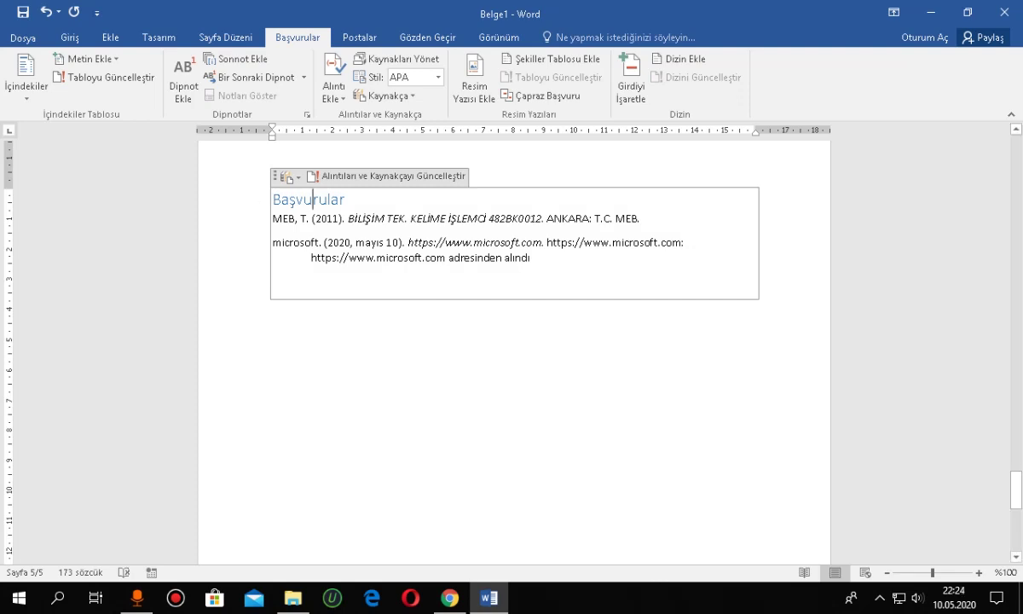
left_click(275, 176)
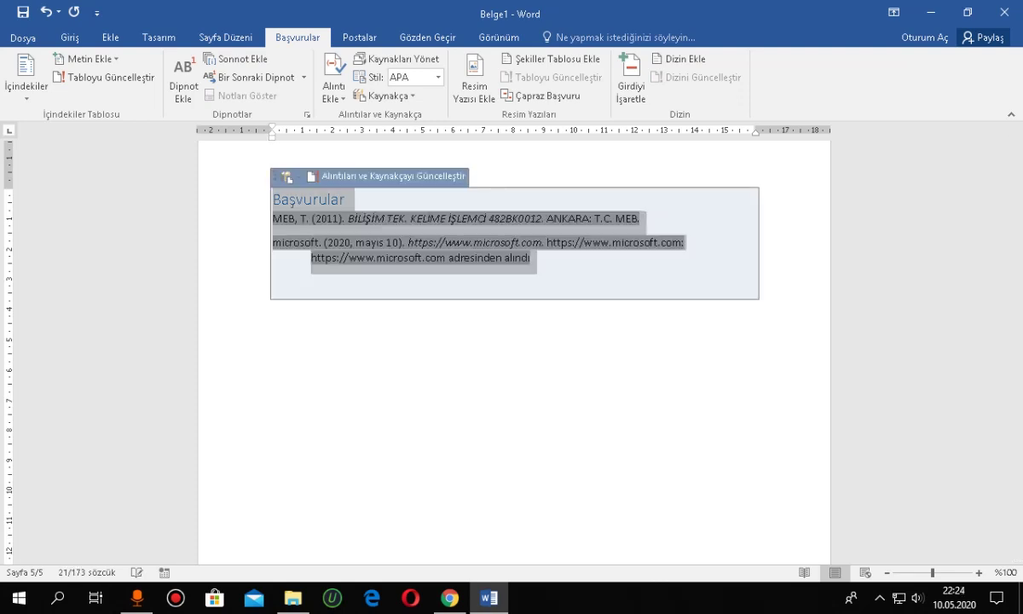
key("Delete")
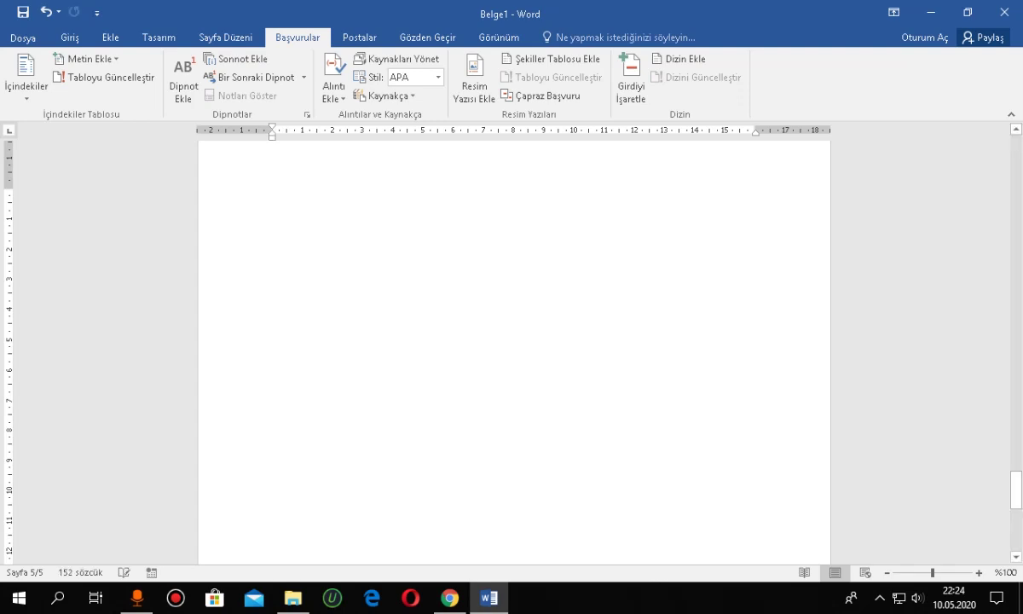
Step: Insert the built-in Kaynakça bibliography in its place
left_click(386, 95)
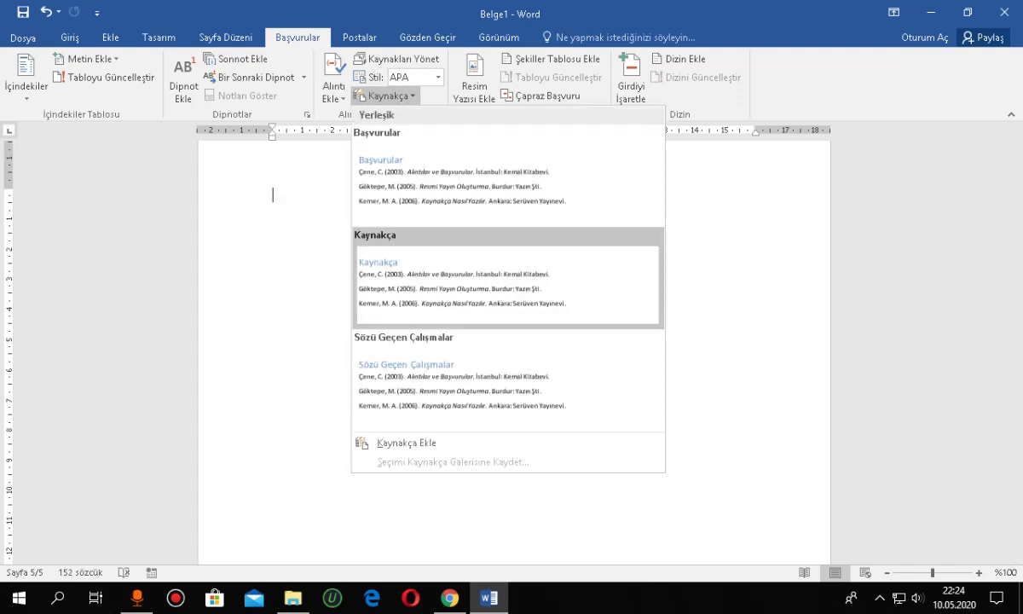
left_click(461, 281)
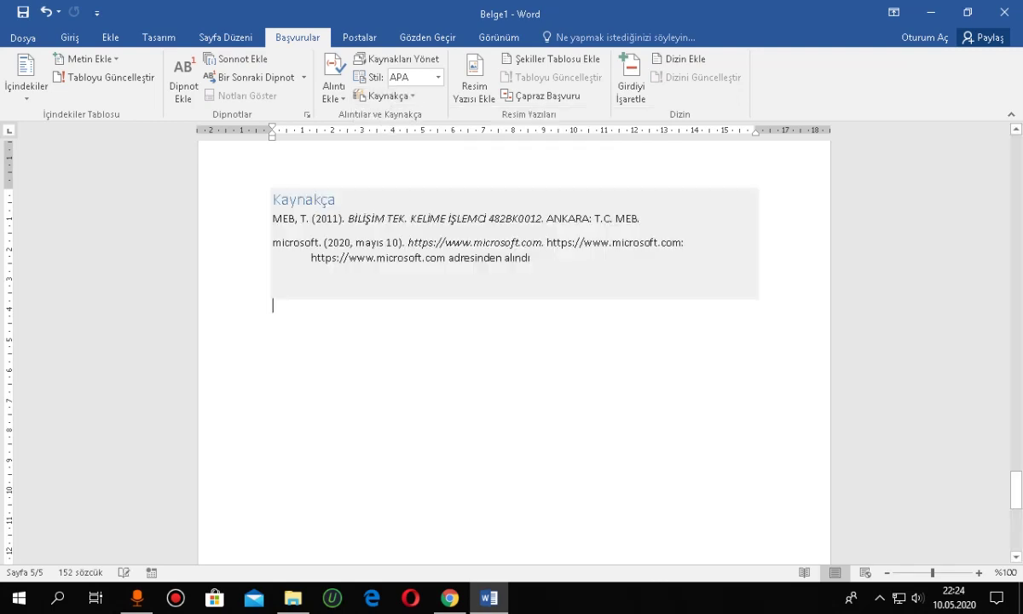
key("BackSpace")
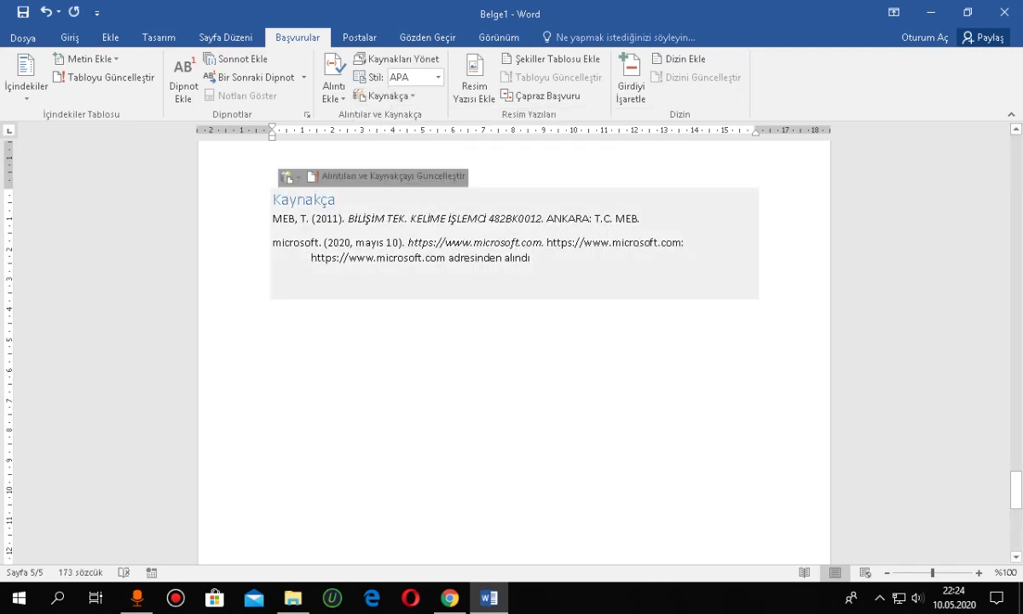
left_click(273, 425)
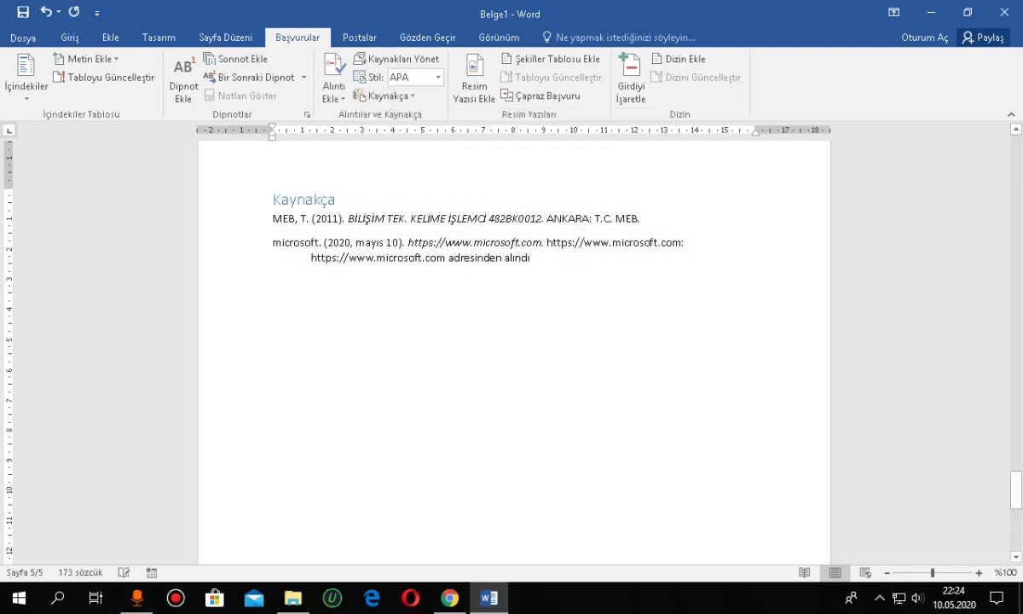
left_click(273, 353)
left_click(397, 59)
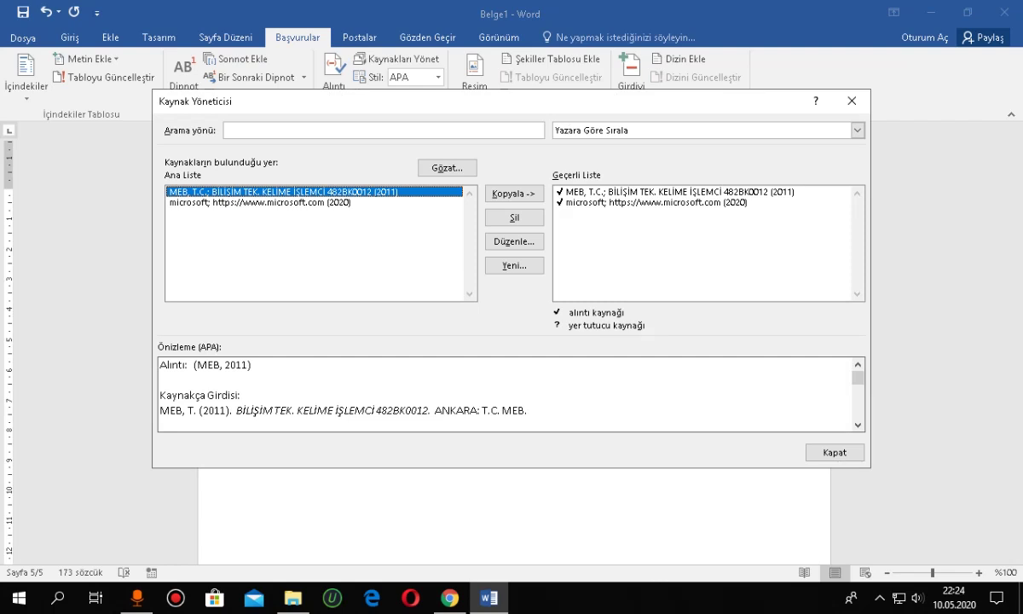
left_click(256, 202)
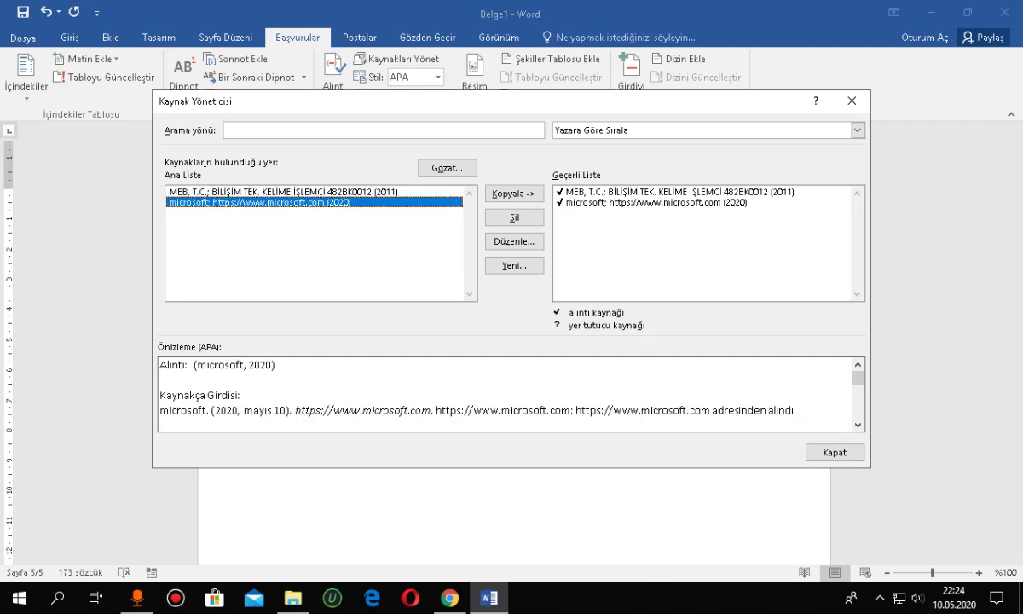
left_click(515, 242)
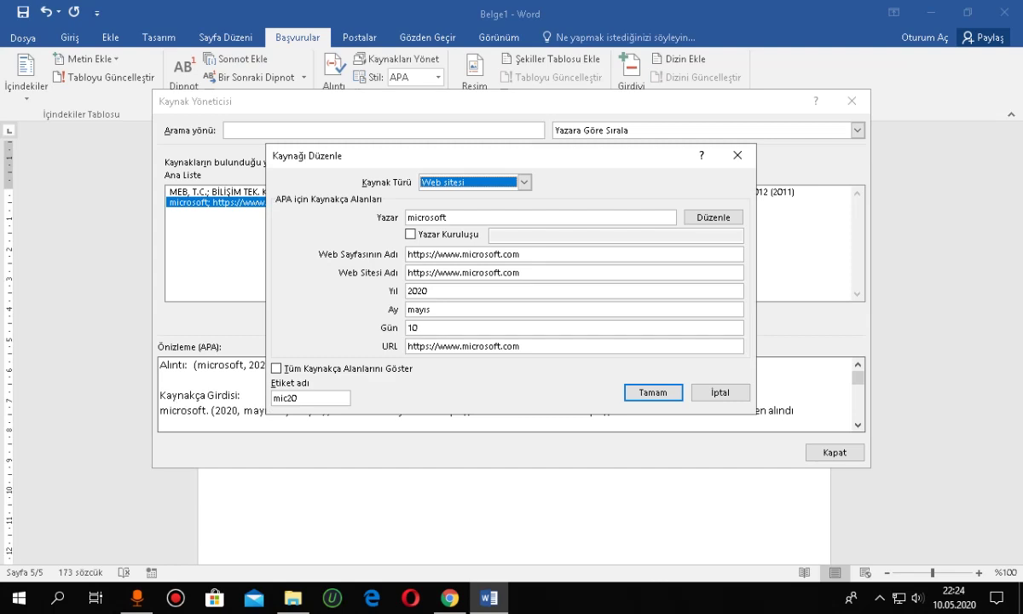
left_click(720, 392)
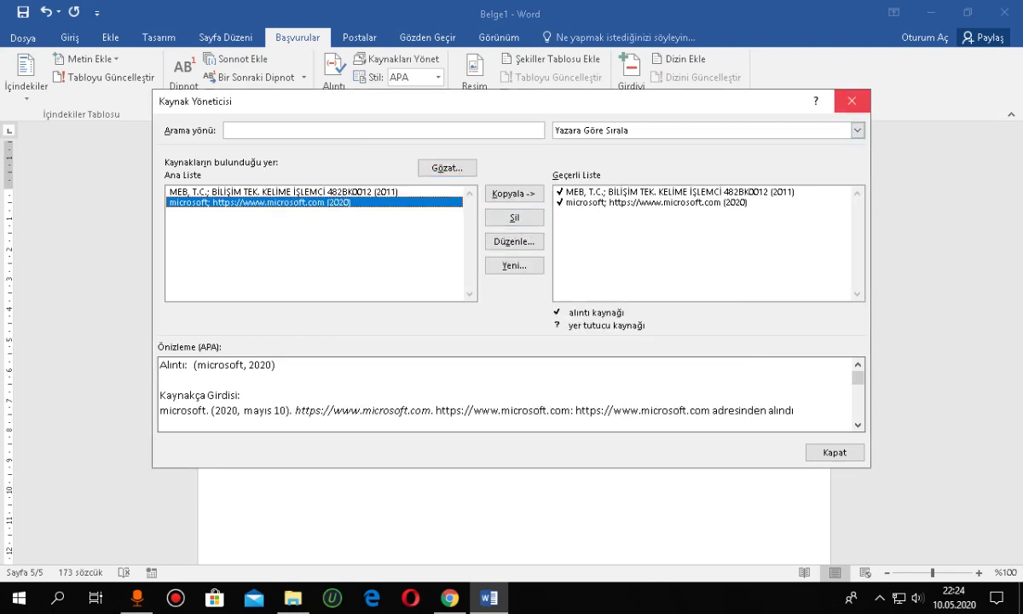
left_click(851, 101)
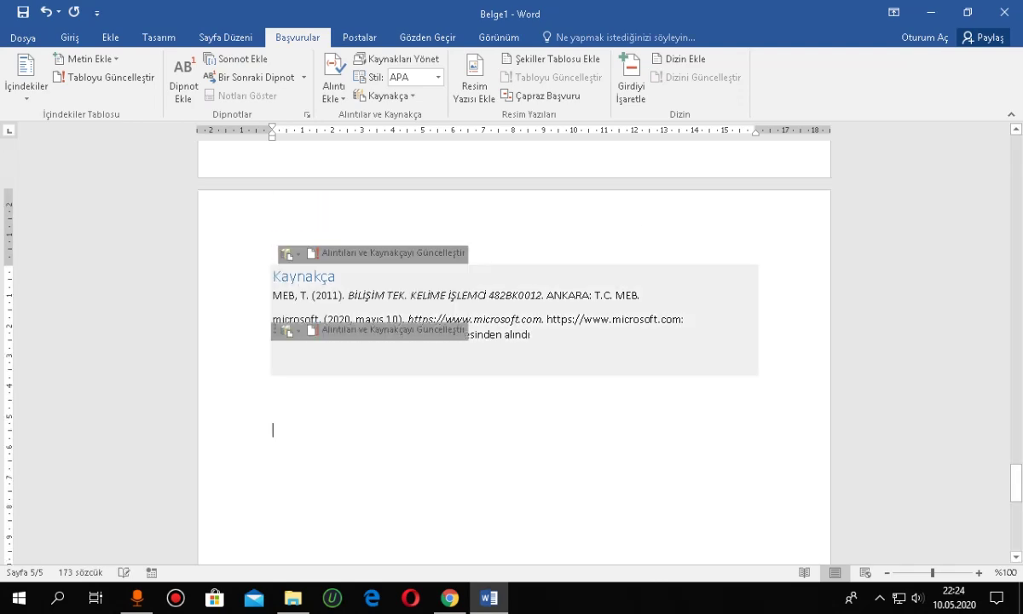
Step: Scroll back up to the top of page 1 of the report
scroll(512, 341, "up", 5)
scroll(512, 341, "up", 10)
scroll(511, 341, "up", 5)
scroll(512, 341, "up", 5)
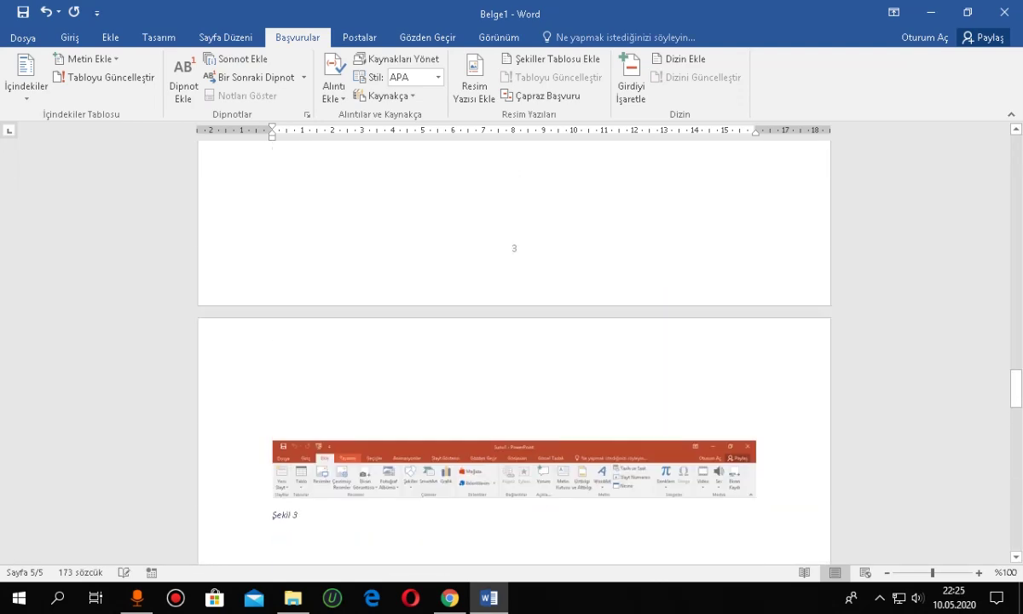
scroll(512, 342, "up", 5)
scroll(511, 341, "up", 5)
scroll(512, 341, "up", 5)
scroll(512, 341, "up", 5)
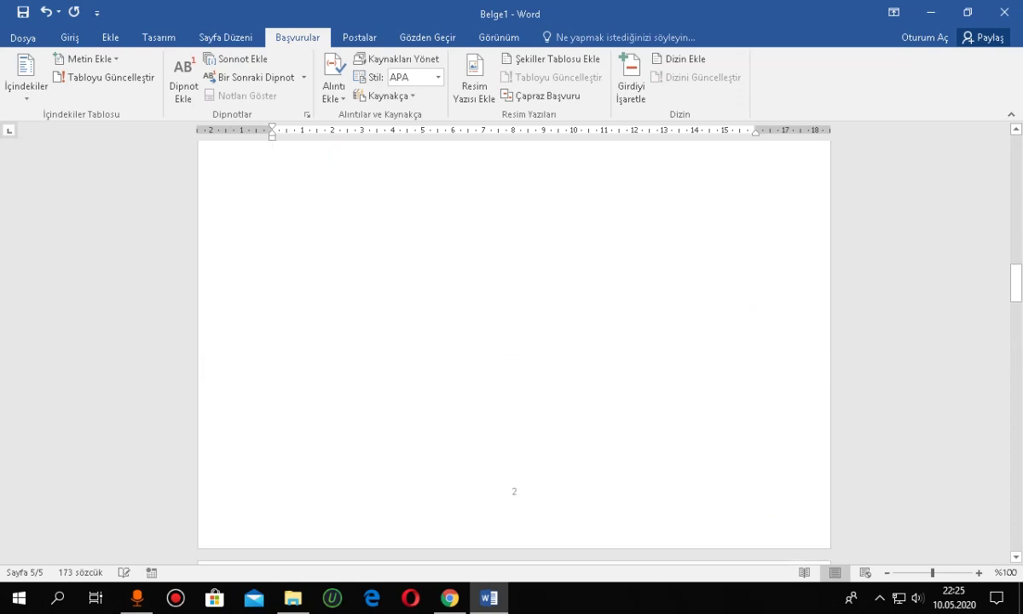
scroll(512, 341, "up", 5)
scroll(511, 341, "up", 5)
scroll(514, 341, "up", 4)
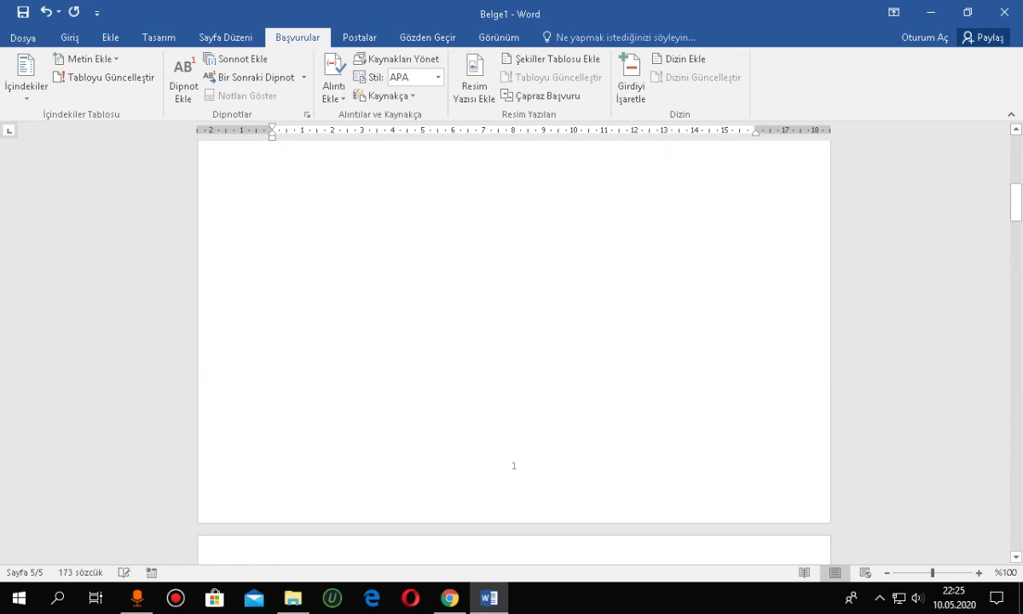
scroll(515, 341, "up", 4)
scroll(514, 341, "up", 4)
scroll(515, 341, "up", 1)
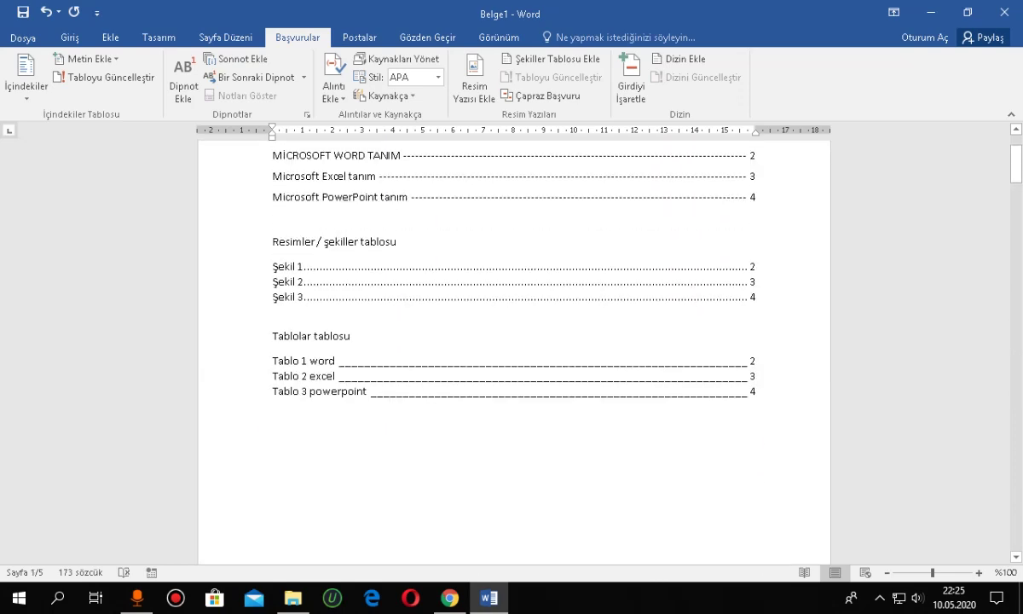
scroll(514, 341, "up", 2)
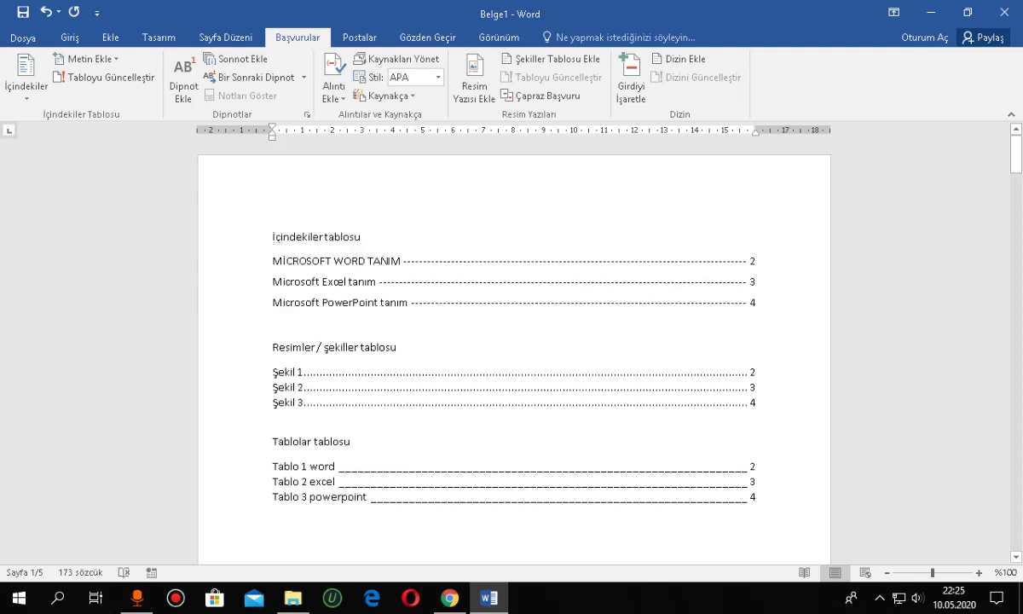
Step: Highlight the İçindekiler, Resimler / şekiller and Tablolar tablosu headings in turn
left_click_drag(362, 237, 264, 236)
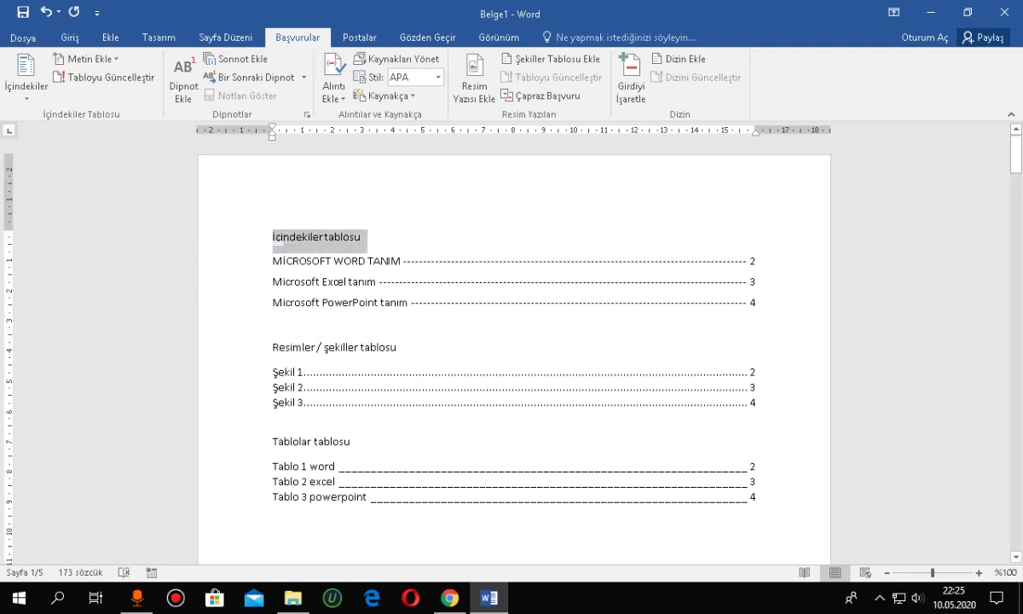
left_click_drag(272, 347, 403, 347)
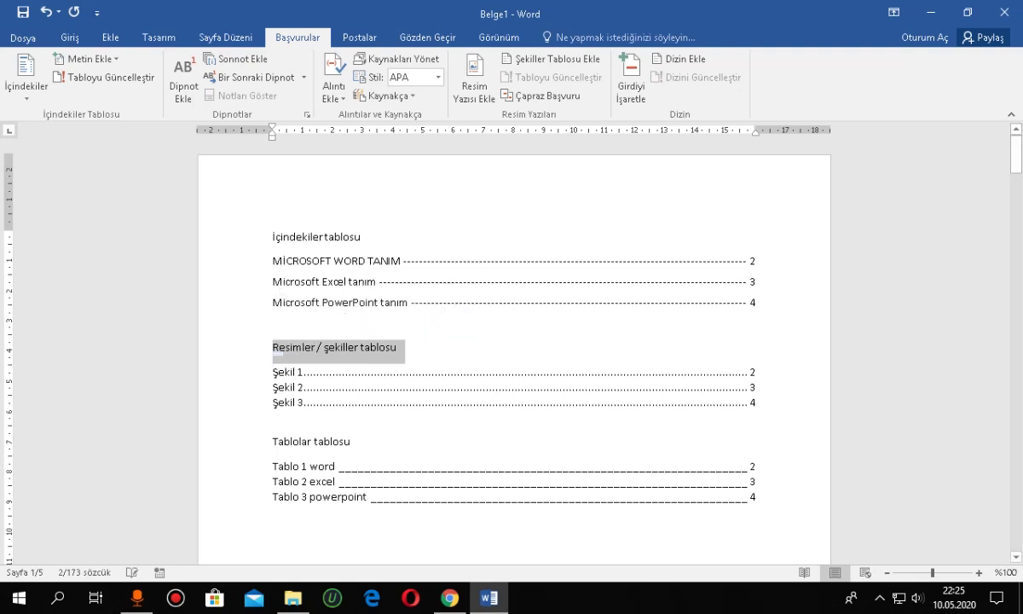
left_click_drag(272, 441, 351, 442)
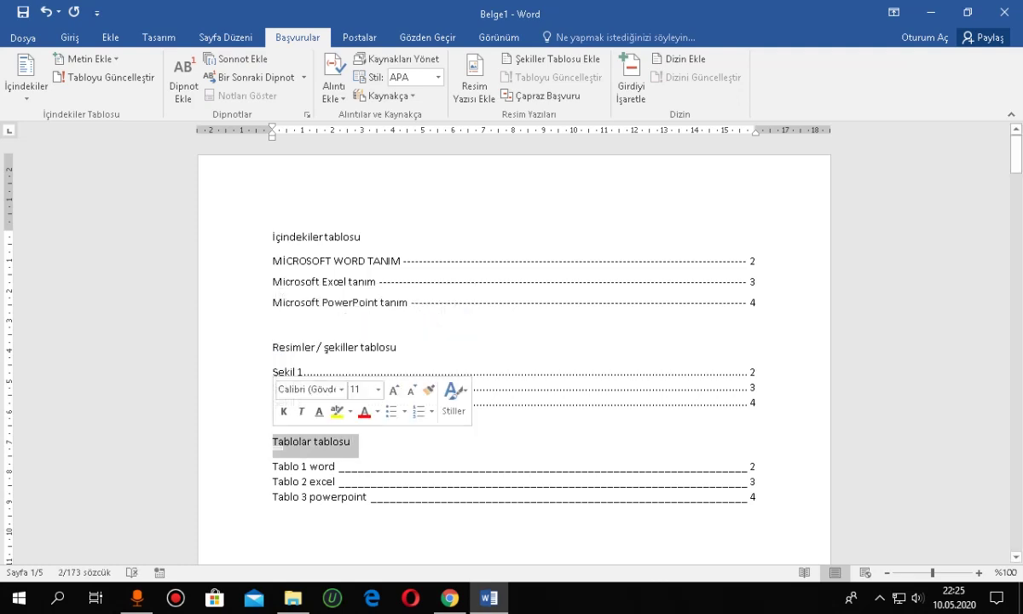
left_click(352, 441)
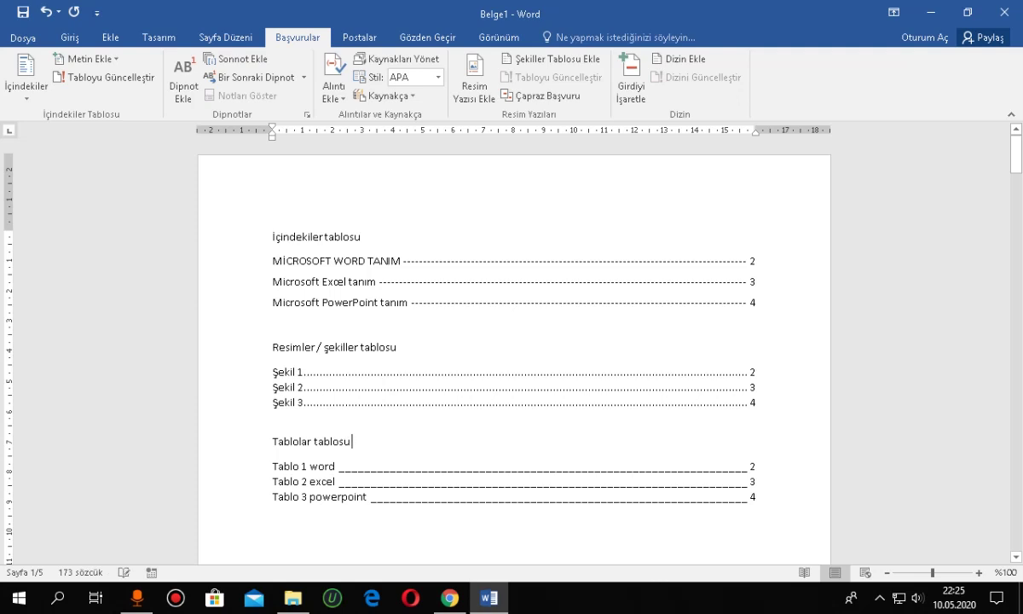
scroll(514, 350, "down", 3)
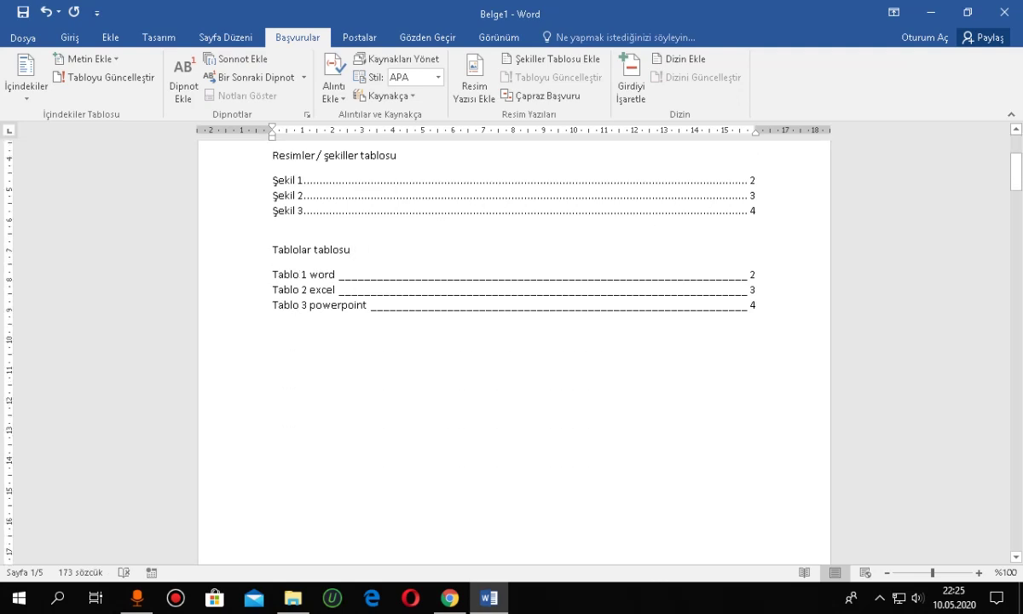
Step: Skim down through the body pages, then put the cursor at the bottom of page 1
scroll(514, 350, "down", 1)
scroll(515, 350, "down", 4)
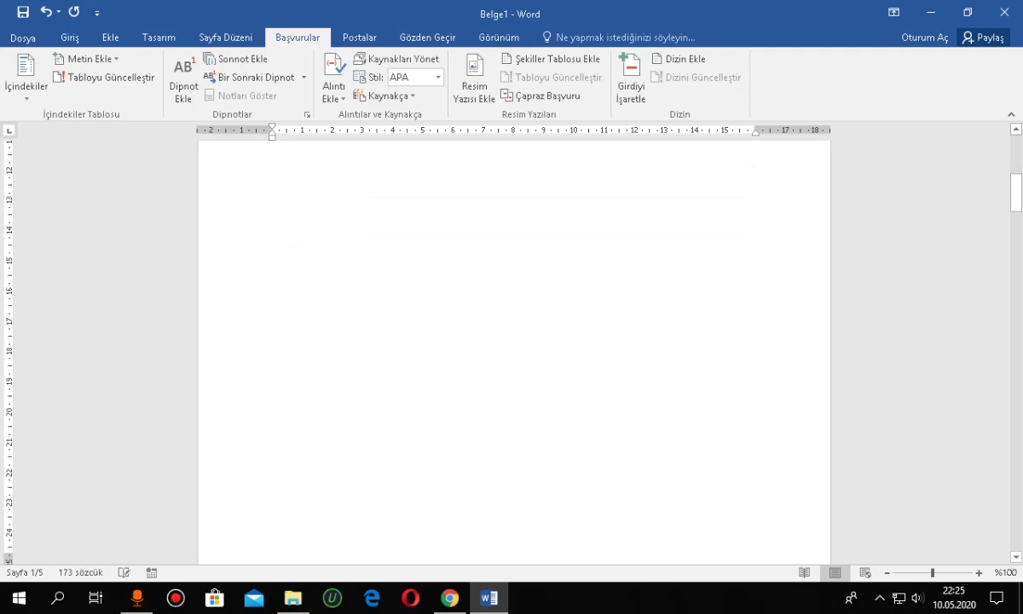
scroll(515, 349, "down", 4)
scroll(514, 350, "down", 3)
scroll(515, 349, "down", 3)
scroll(515, 350, "down", 3)
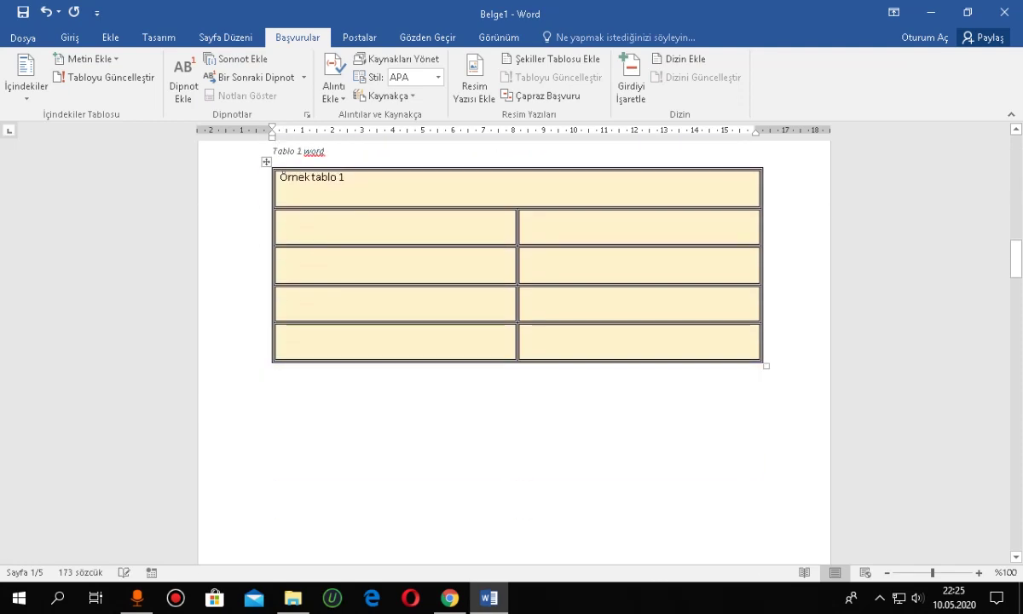
scroll(514, 350, "down", 1)
scroll(514, 349, "down", 1)
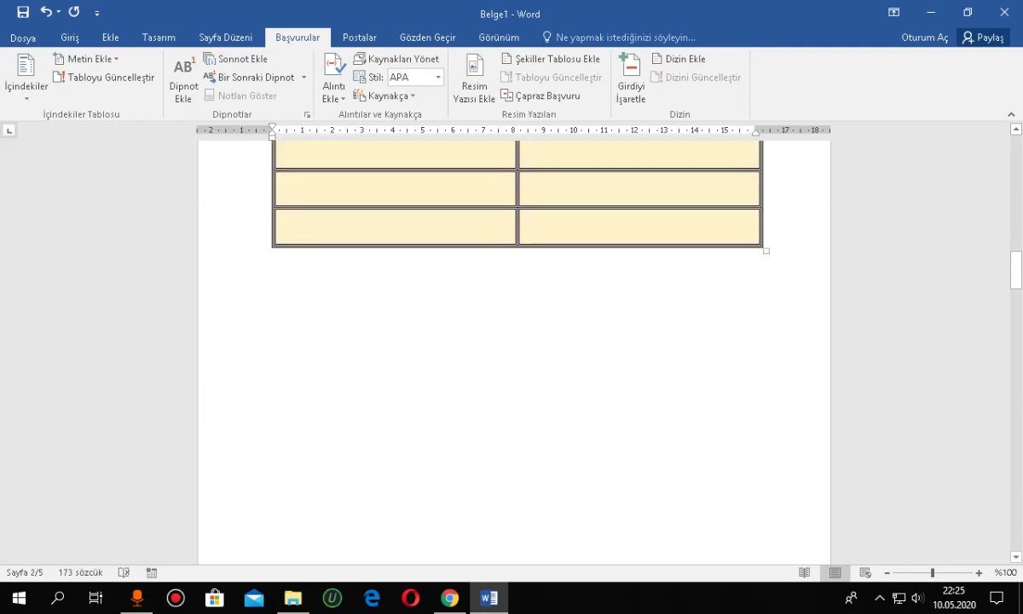
scroll(514, 350, "down", 1)
scroll(514, 349, "down", 1)
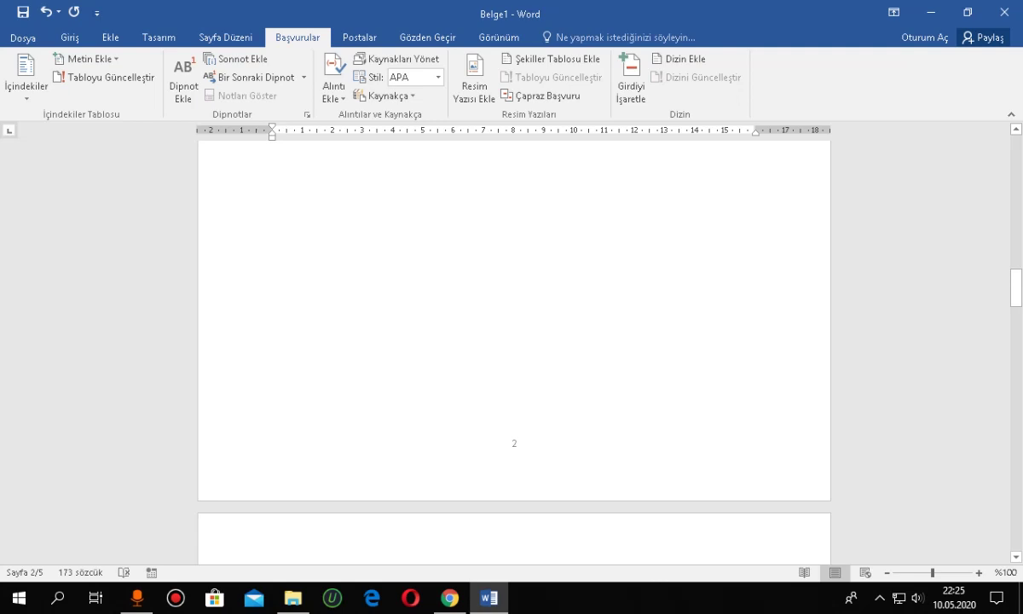
scroll(514, 350, "down", 1)
scroll(514, 350, "up", 5)
scroll(514, 350, "up", 7)
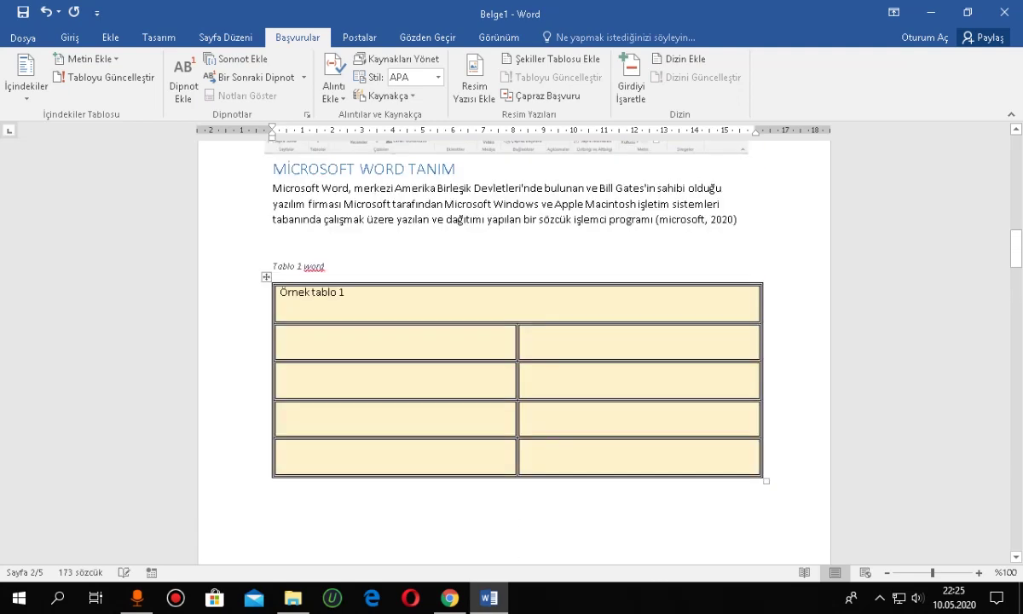
scroll(514, 349, "up", 5)
scroll(514, 349, "up", 5)
left_click(273, 314)
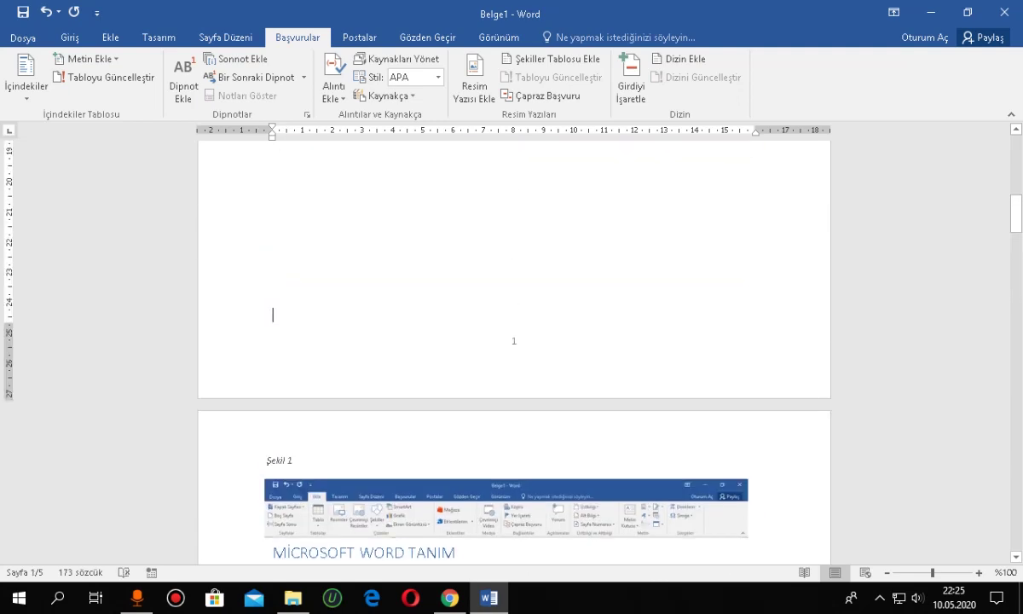
Step: Put the cursor in the blank area at the end of page 2, past 'Tablo 1 word'
scroll(515, 349, "down", 3)
scroll(514, 350, "down", 7)
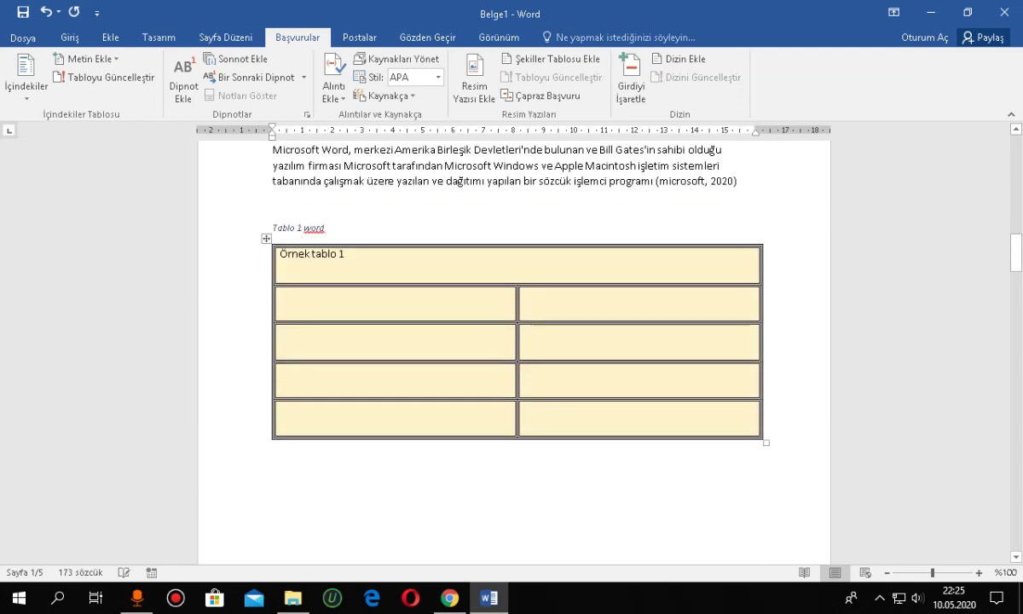
scroll(514, 349, "down", 5)
scroll(514, 350, "down", 4)
scroll(514, 350, "down", 1)
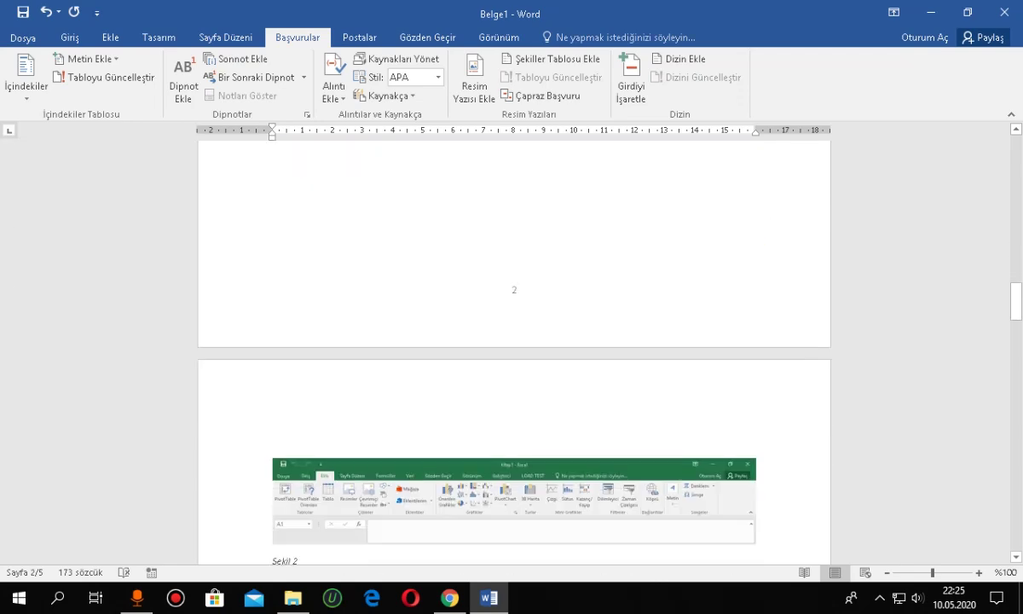
left_click(273, 245)
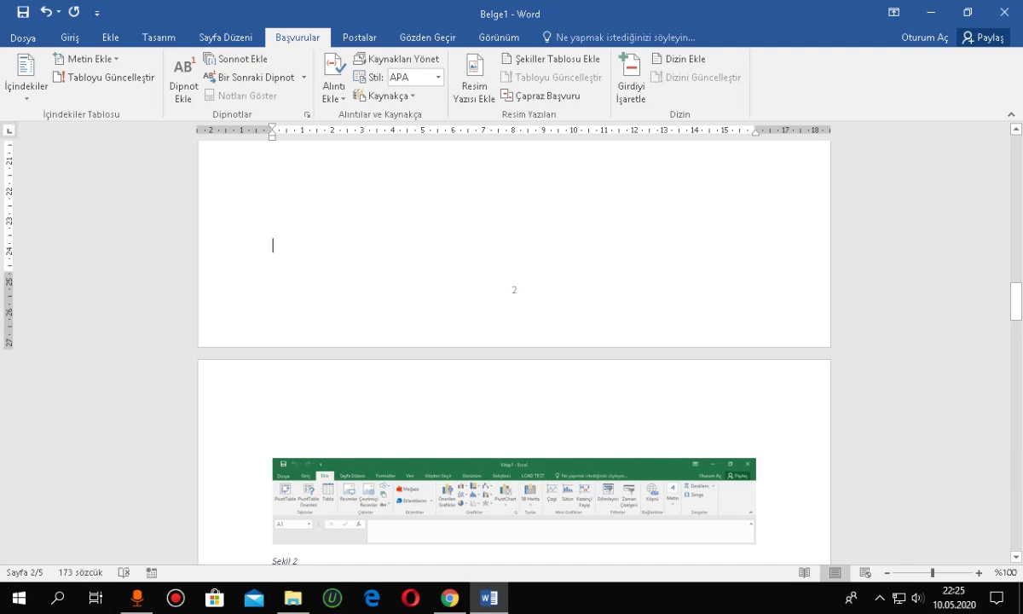
scroll(514, 349, "up", 1)
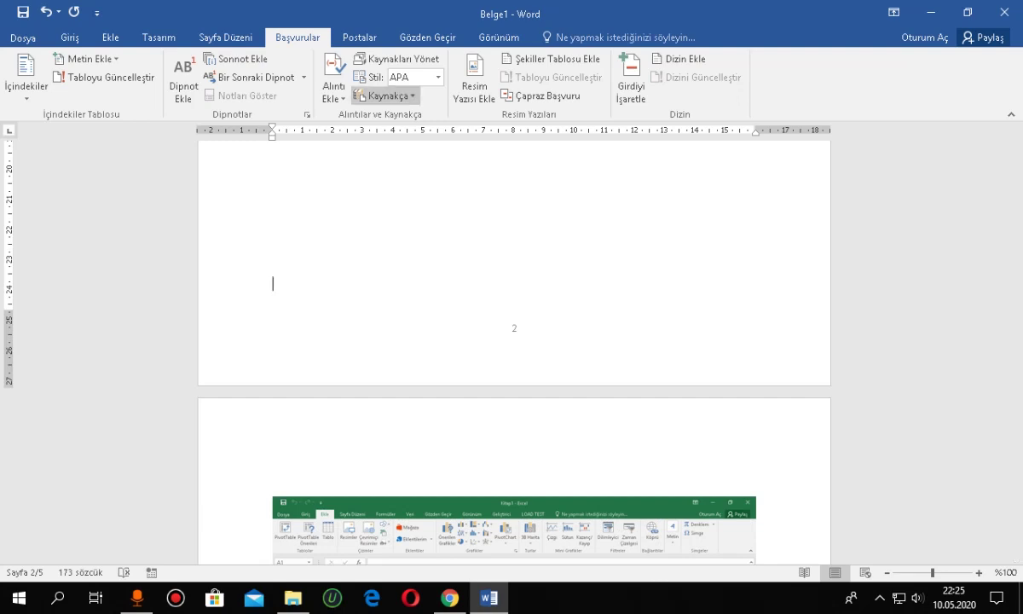
Step: Show the Postalar ribbon, then minimize the Word report window to the desktop
left_click(359, 38)
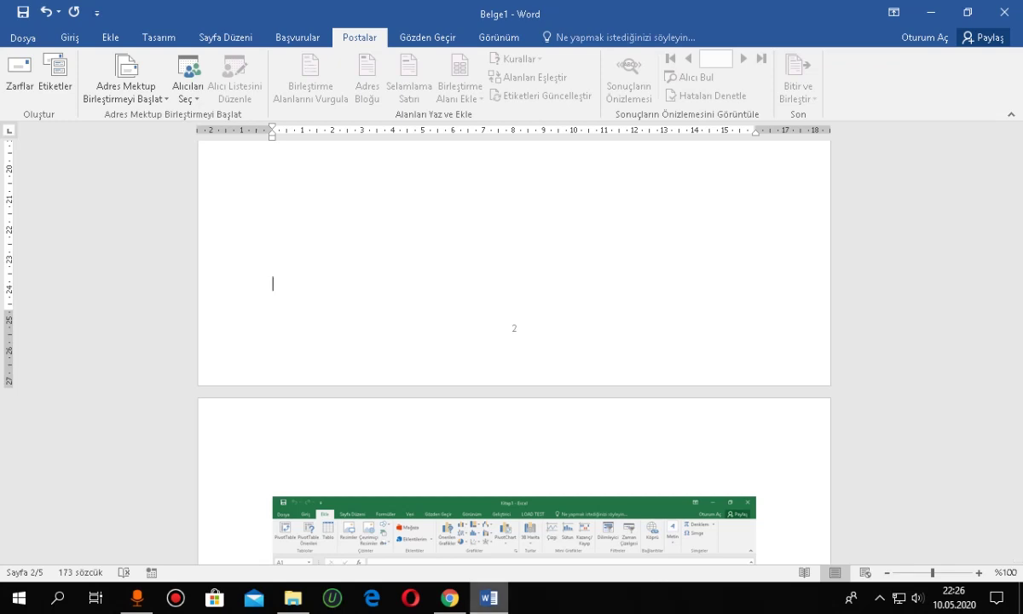
left_click(488, 598)
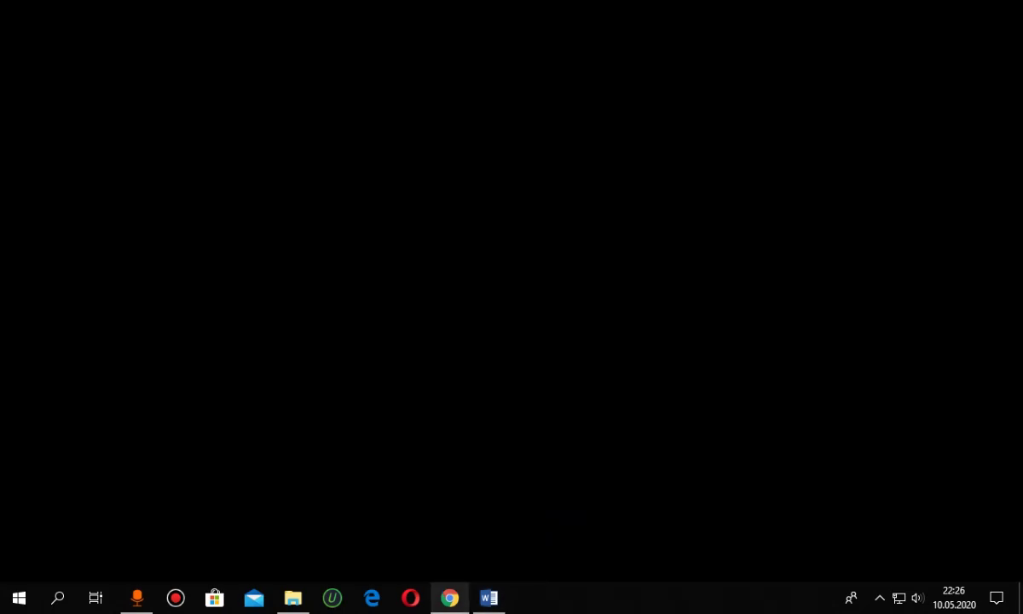